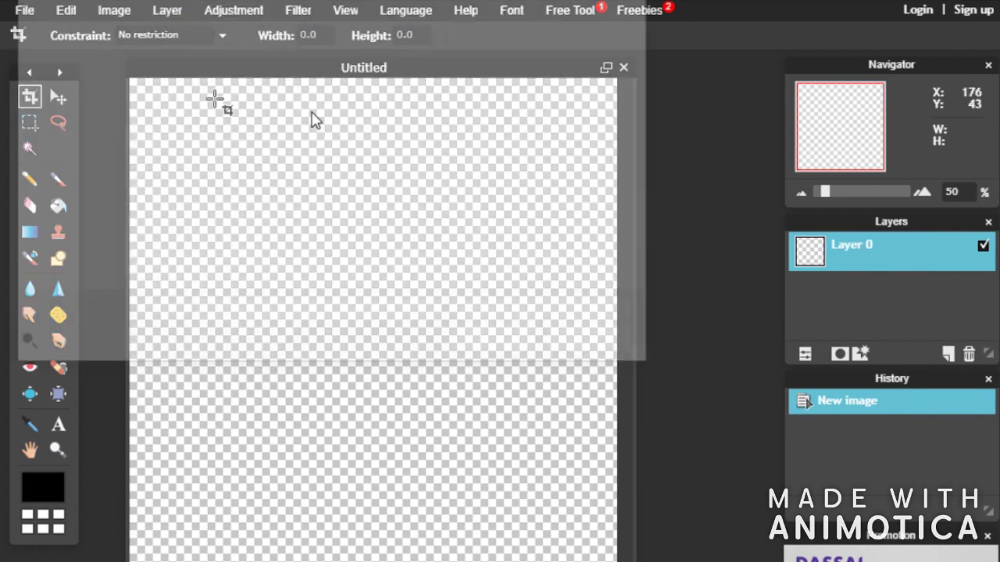
# Open the image "4 body" as a new layer
pyautogui.doubleClick(348, 78)
pyautogui.click(584, 84)
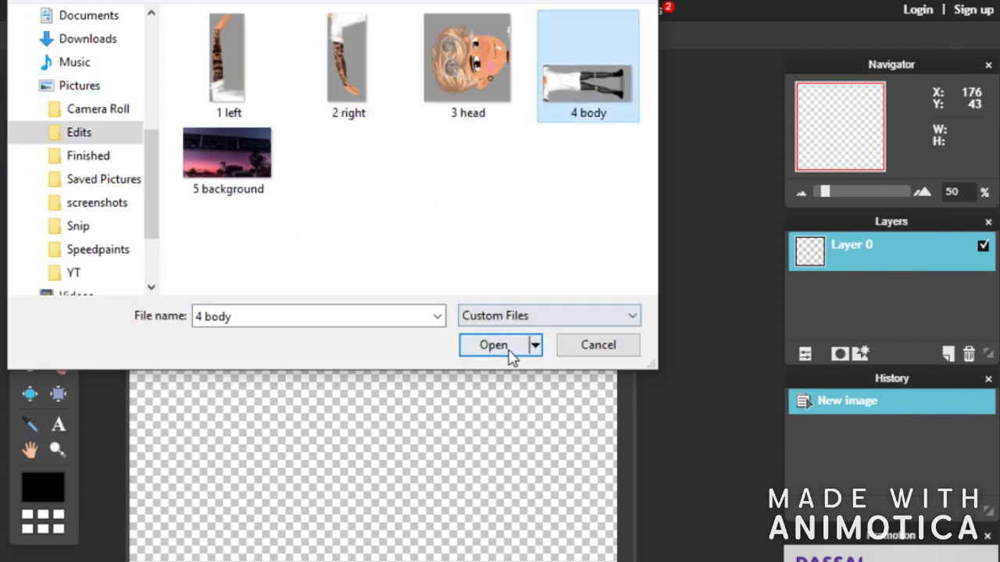
pyautogui.click(508, 350)
# Free transform the body layer: rotate it upright, enlarge it, and place it in the lower part of the canvas
pyautogui.click(62, 10)
pyautogui.click(101, 173)
pyautogui.moveTo(285, 273); pyautogui.dragTo(215, 377)
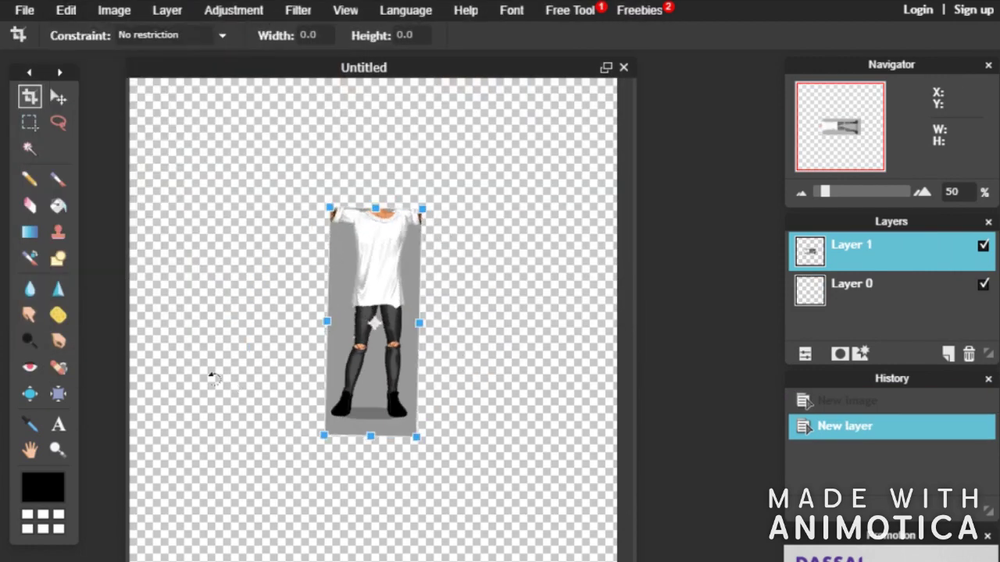
pyautogui.moveTo(326, 209); pyautogui.dragTo(277, 104)
pyautogui.moveTo(457, 127); pyautogui.dragTo(456, 200)
pyautogui.moveTo(452, 205); pyautogui.dragTo(493, 152)
pyautogui.moveTo(437, 241); pyautogui.dragTo(447, 250)
pyautogui.moveTo(502, 161); pyautogui.dragTo(485, 153)
pyautogui.moveTo(477, 194); pyautogui.dragTo(477, 272)
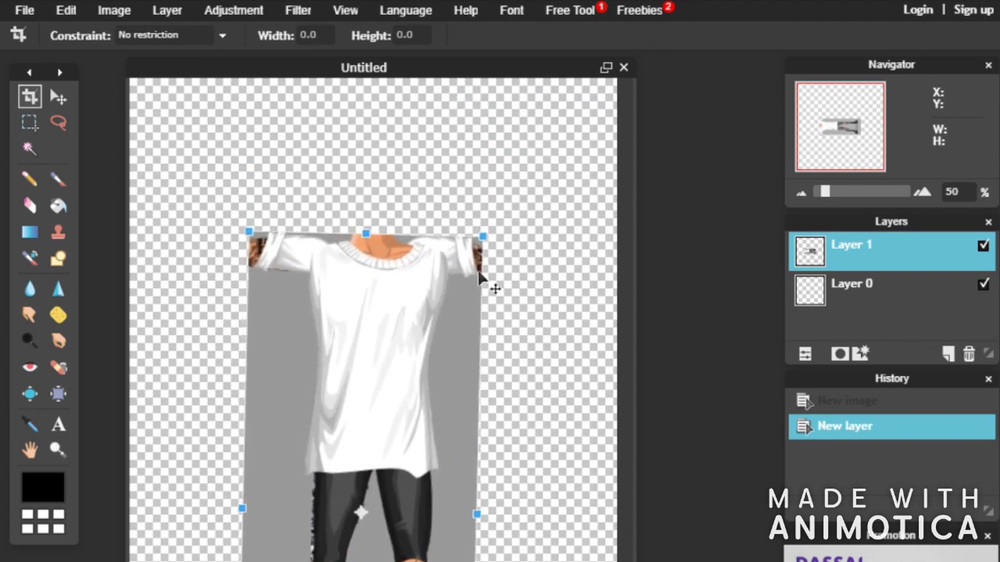
pyautogui.moveTo(422, 294)
pyautogui.mouseDown()
pyautogui.moveTo(425, 249)
pyautogui.moveTo(424, 304)
pyautogui.mouseUp()
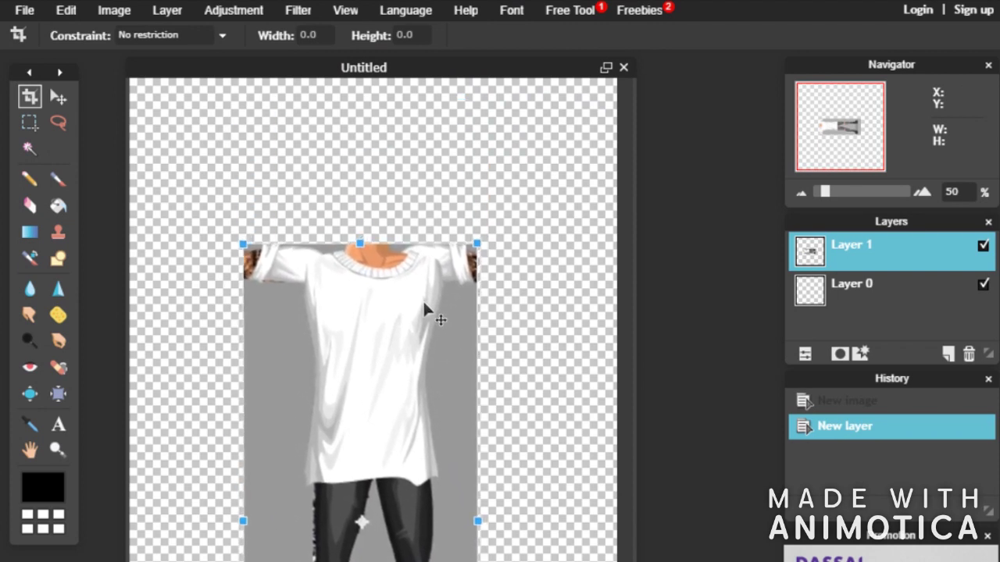
pyautogui.press('Return')
# Select the grey background areas around the body with the Wand tool and clear them
pyautogui.click(29, 148)
pyautogui.click(302, 373)
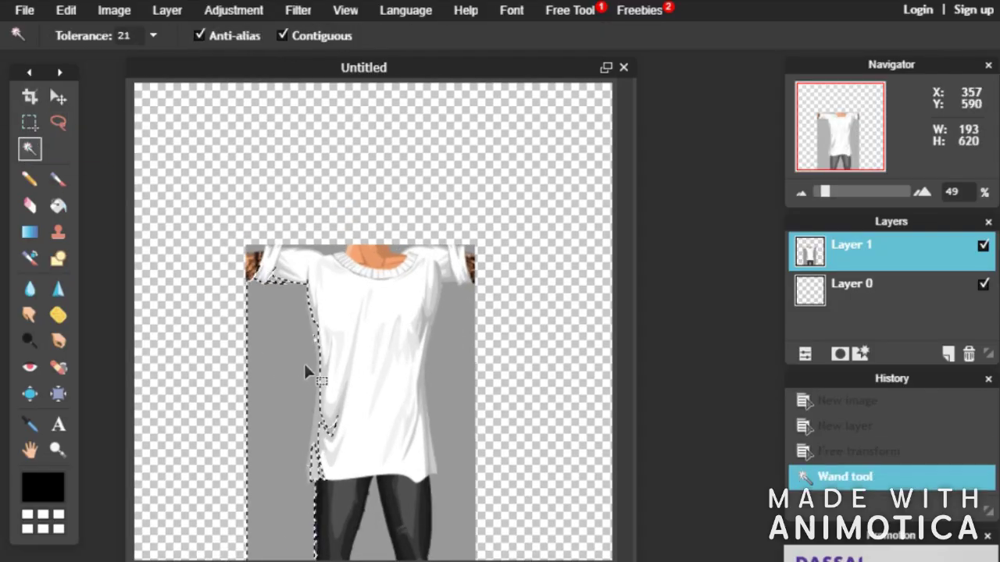
pyautogui.press('Delete')
pyautogui.click(414, 448)
pyautogui.press('Delete')
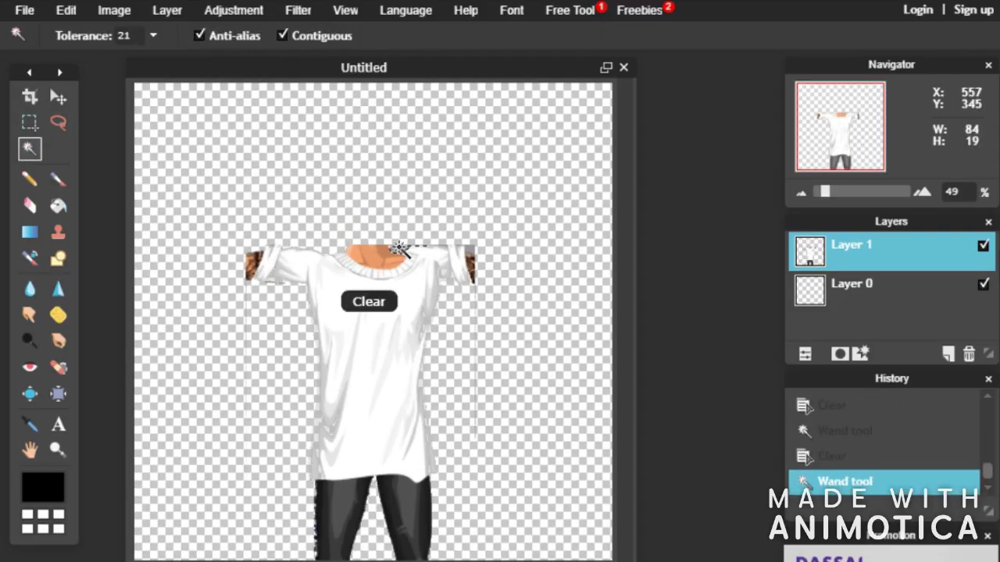
pyautogui.scroll(8, 521, 286)
pyautogui.scroll(-1, 524, 263)
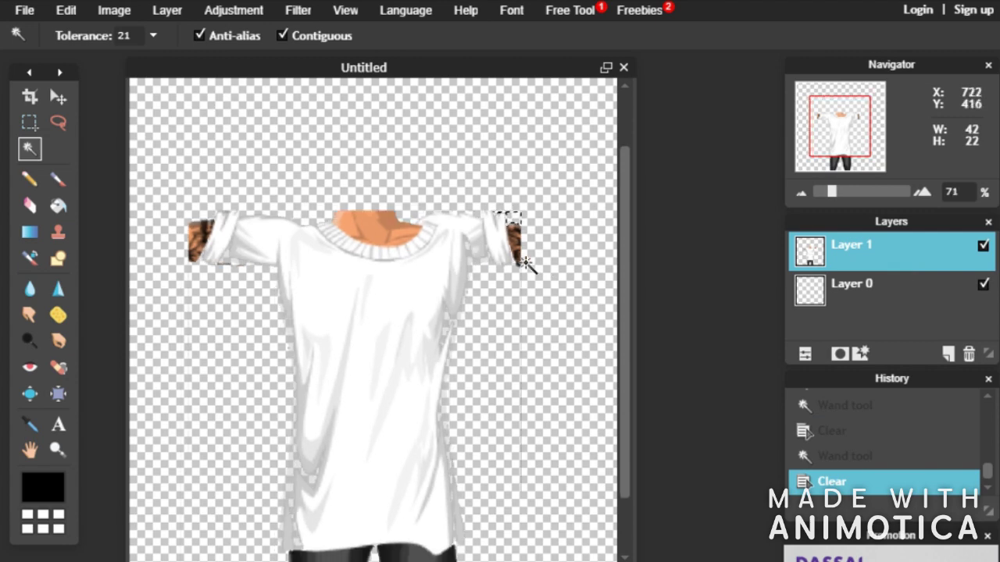
pyautogui.scroll(5, 522, 235)
# Deselect everything and erase the leftover edge lines around the body on Layer 1
pyautogui.click(139, 283)
pyautogui.scroll(-3, 352, 382)
pyautogui.click(65, 10)
pyautogui.click(107, 213)
pyautogui.moveTo(628, 410); pyautogui.dragTo(629, 473)
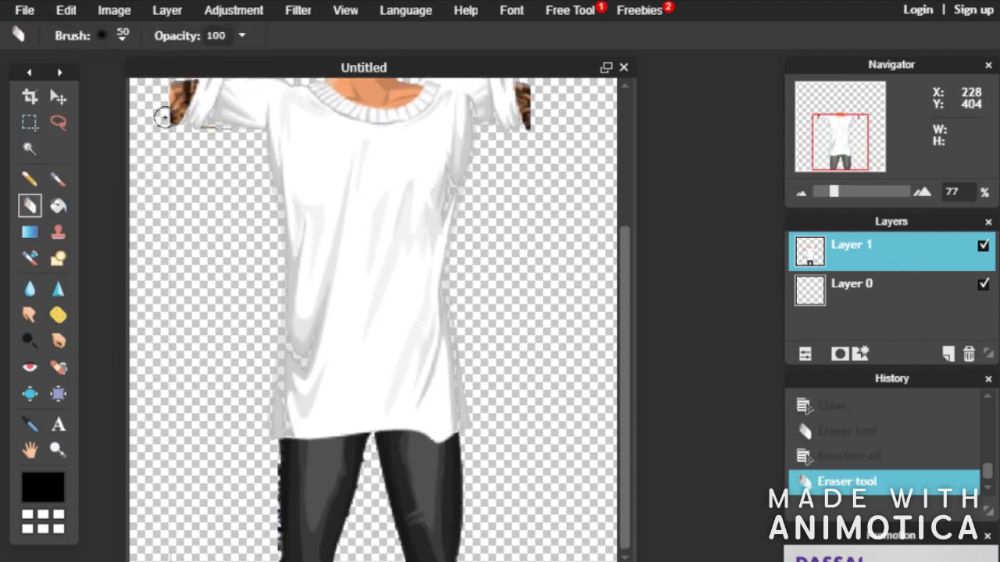
pyautogui.click(156, 533)
pyautogui.moveTo(629, 380); pyautogui.dragTo(630, 290)
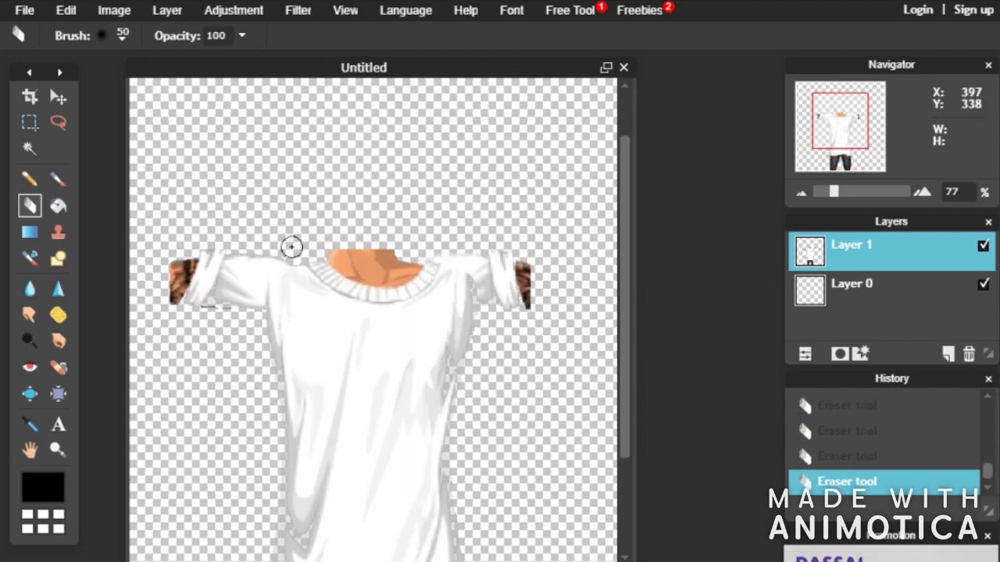
# Open the image "3 head" as a new layer
pyautogui.scroll(-5, 144, 252)
pyautogui.click(168, 12)
pyautogui.click(205, 96)
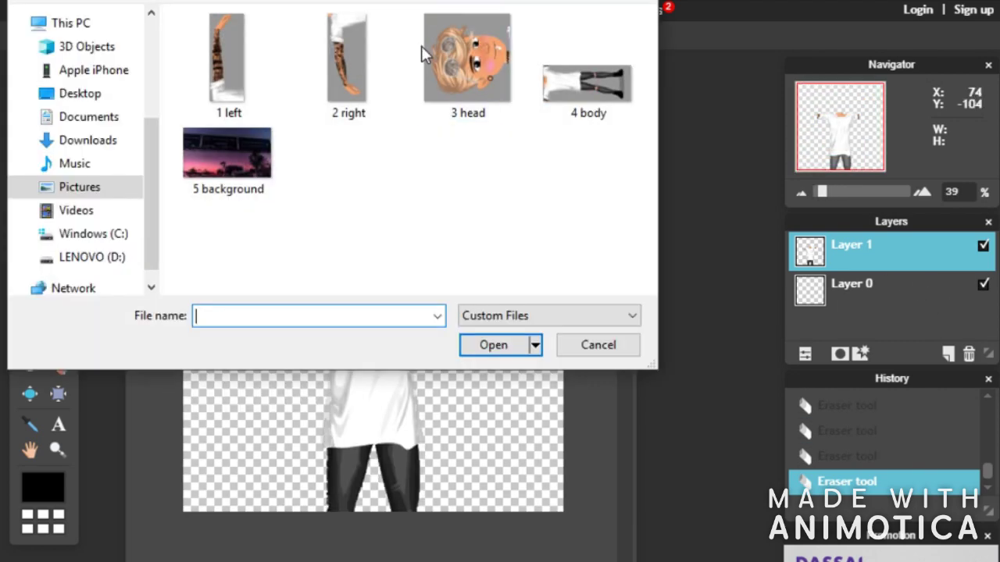
pyautogui.doubleClick(453, 58)
# Free transform the head layer: rotate it upright, enlarge it, and move it over the upper body
pyautogui.click(67, 11)
pyautogui.click(143, 154)
pyautogui.moveTo(340, 271); pyautogui.dragTo(234, 434)
pyautogui.moveTo(417, 280); pyautogui.dragTo(462, 235)
pyautogui.moveTo(385, 313); pyautogui.dragTo(383, 178)
pyautogui.click(456, 349)
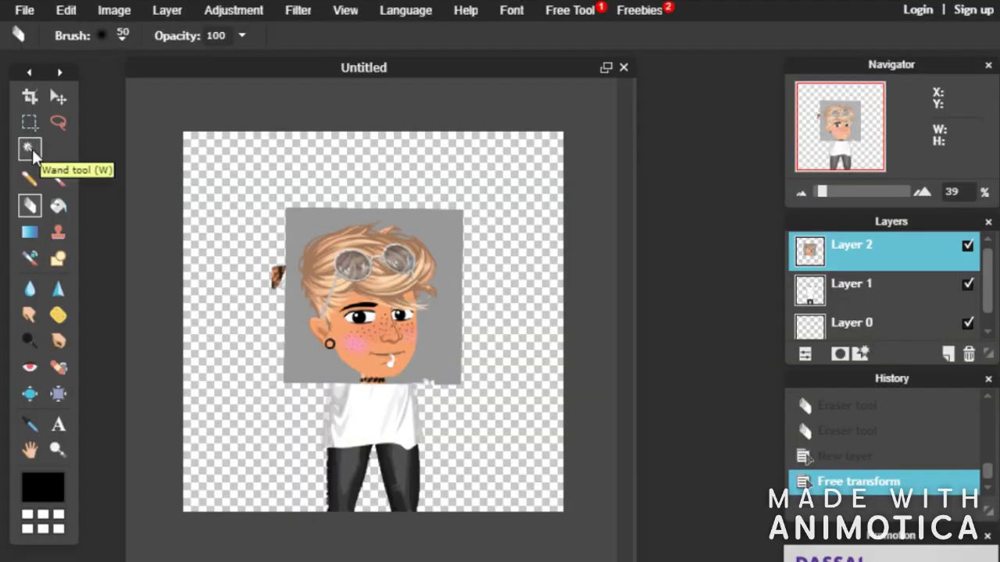
# Clear the grey background around the head and deselect it
pyautogui.press('Delete')
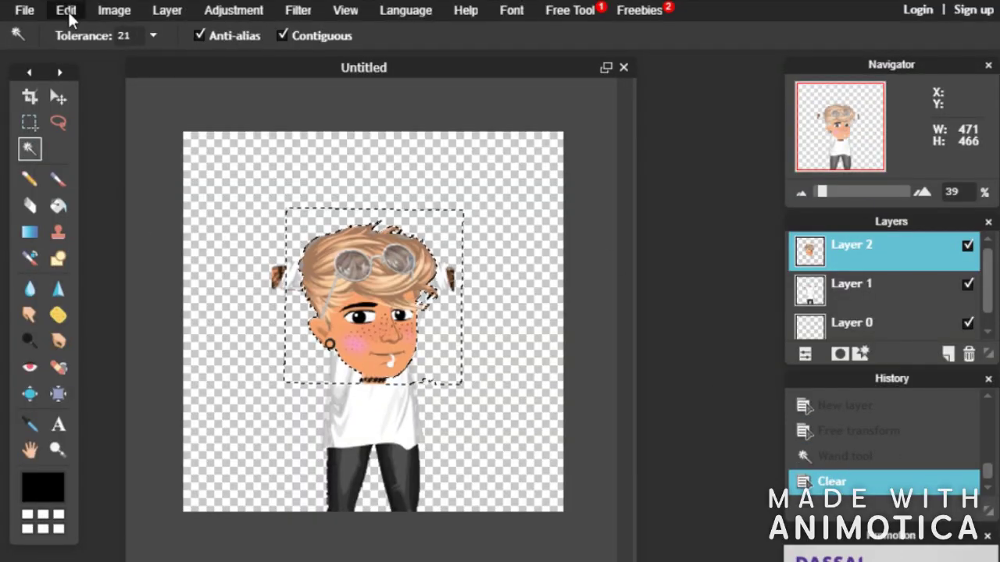
pyautogui.click(66, 10)
pyautogui.click(90, 214)
# Hide the head layer, move the body on Layer 1 slightly lower with Free transform, and show the head layer again
pyautogui.click(888, 286)
pyautogui.click(967, 245)
pyautogui.click(65, 10)
pyautogui.click(101, 152)
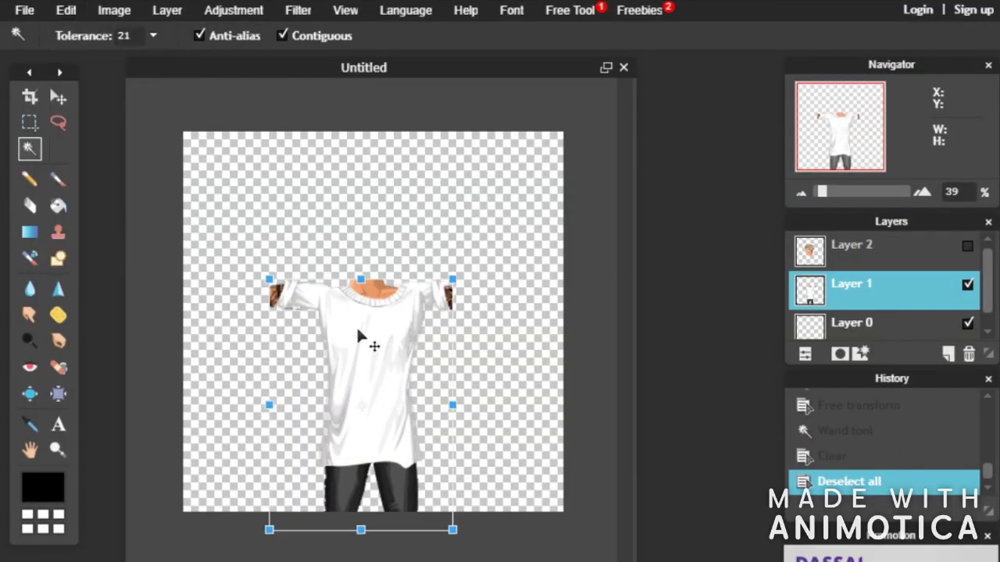
pyautogui.moveTo(359, 334); pyautogui.dragTo(357, 356)
pyautogui.click(875, 247)
pyautogui.click(456, 349)
pyautogui.click(967, 246)
# Erase the stray edge lines around the head, and free transform it larger so its neck meets the shirt collar
pyautogui.scroll(-1, 343, 274)
pyautogui.scroll(5, 365, 272)
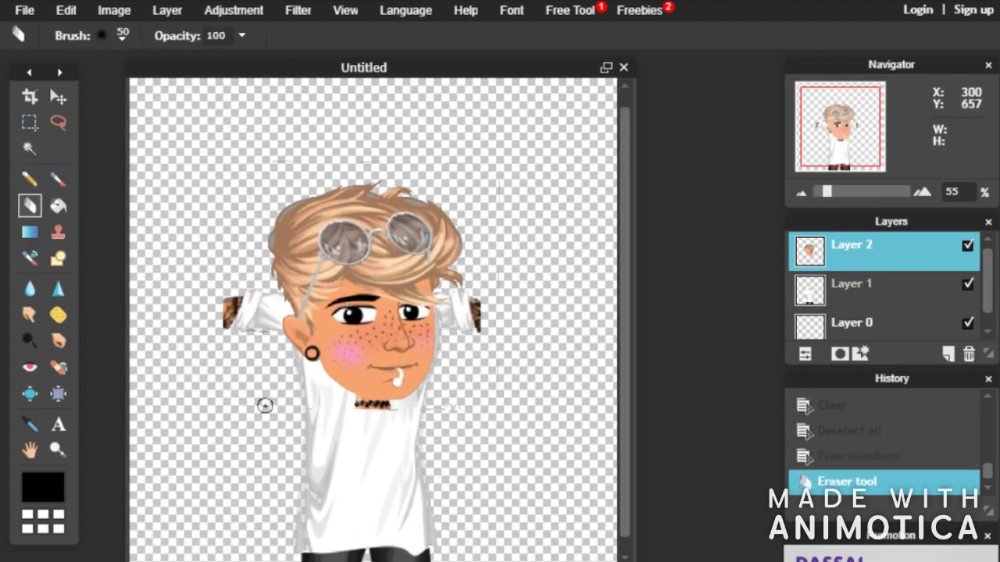
pyautogui.click(65, 10)
pyautogui.click(102, 151)
pyautogui.moveTo(379, 304); pyautogui.dragTo(428, 174)
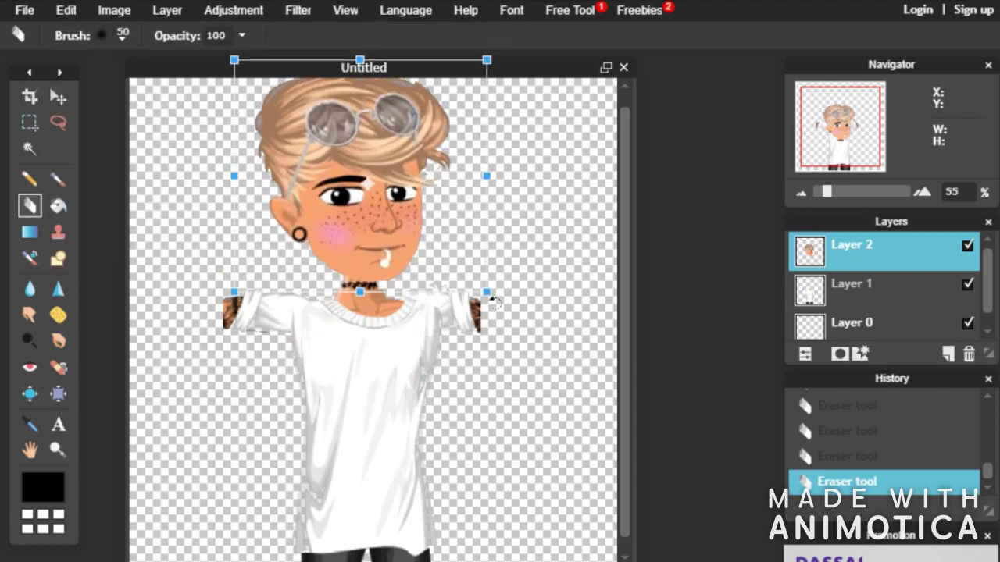
pyautogui.moveTo(486, 292); pyautogui.dragTo(495, 298)
pyautogui.moveTo(380, 237); pyautogui.dragTo(372, 231)
pyautogui.moveTo(485, 290); pyautogui.dragTo(494, 294)
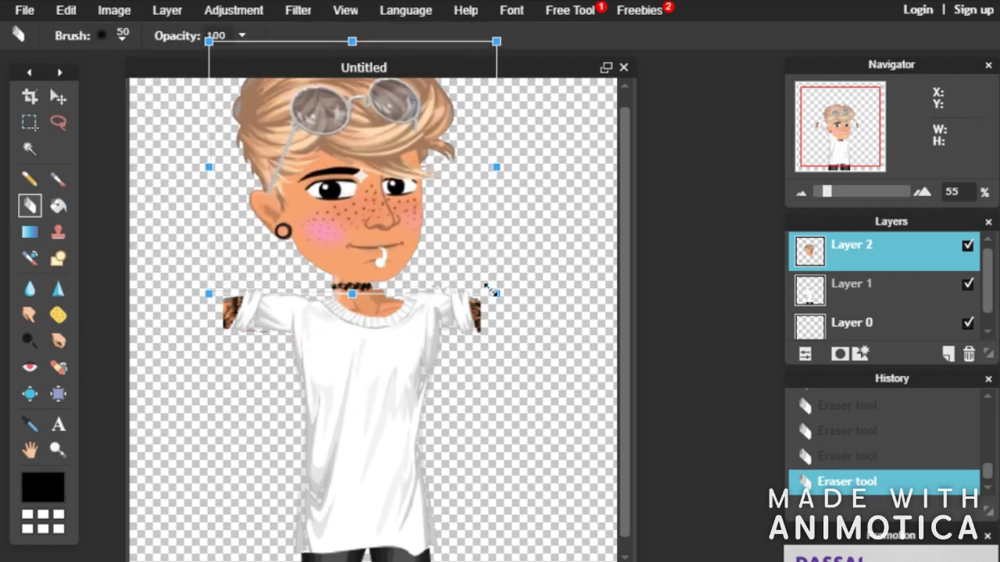
pyautogui.moveTo(360, 219); pyautogui.dragTo(366, 219)
pyautogui.moveTo(504, 294); pyautogui.dragTo(511, 301)
pyautogui.moveTo(377, 247); pyautogui.dragTo(377, 239)
pyautogui.moveTo(512, 294); pyautogui.dragTo(521, 300)
pyautogui.moveTo(378, 239)
pyautogui.mouseDown()
pyautogui.moveTo(369, 227)
pyautogui.moveTo(371, 236)
pyautogui.mouseUp()
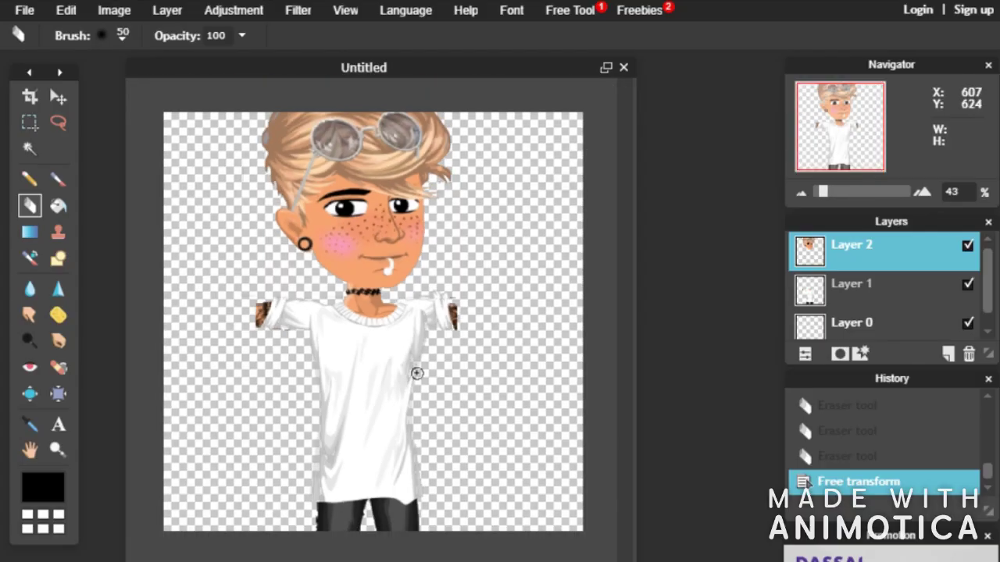
# Select the leftover grey patch inside the hair curl on the head's right side with the Wand tool and clear it
pyautogui.scroll(4, 396, 343)
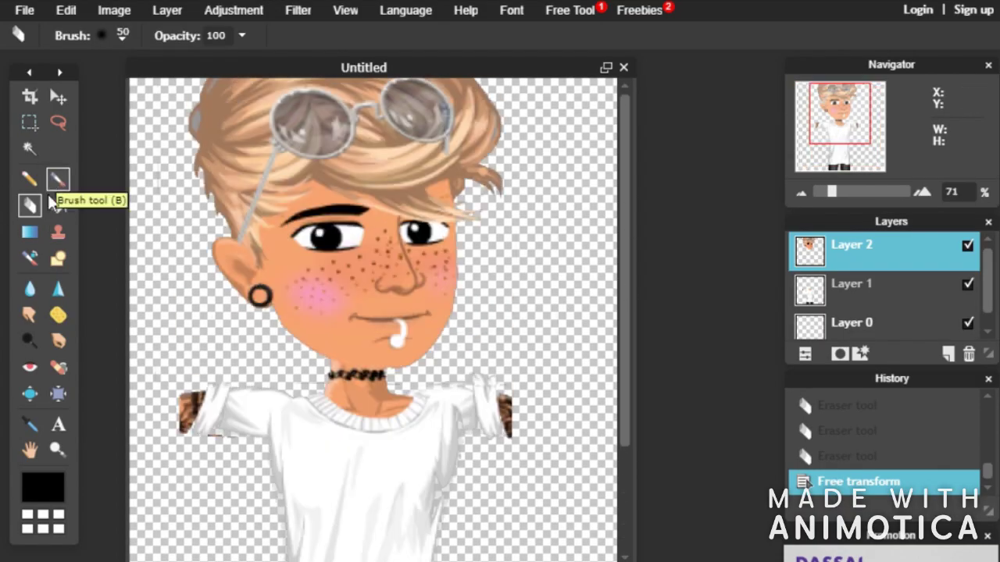
pyautogui.click(489, 137)
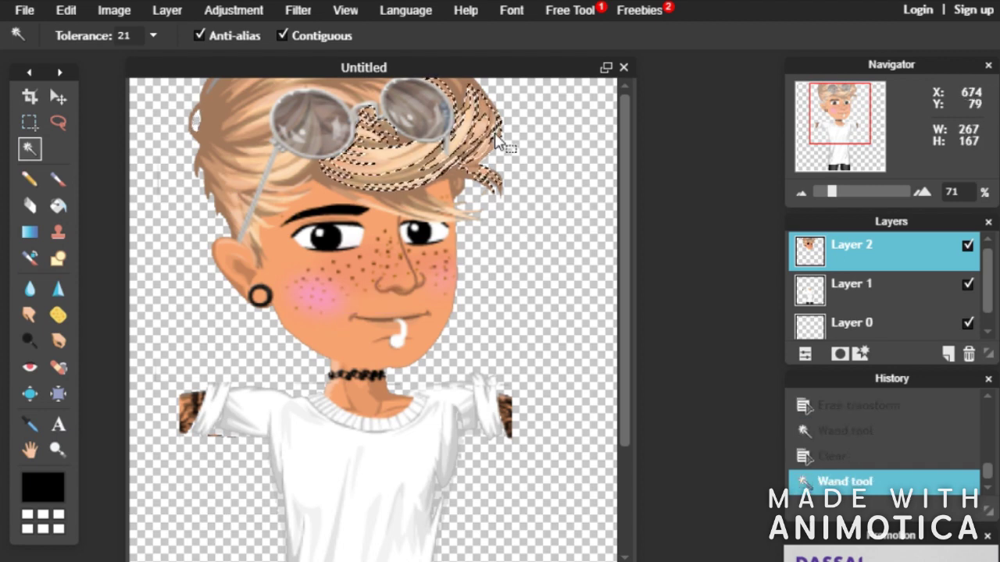
pyautogui.scroll(3, 562, 196)
pyautogui.scroll(2, 576, 164)
pyautogui.click(580, 170)
pyautogui.click(574, 190)
pyautogui.click(578, 168)
pyautogui.click(578, 167)
pyautogui.press('Delete')
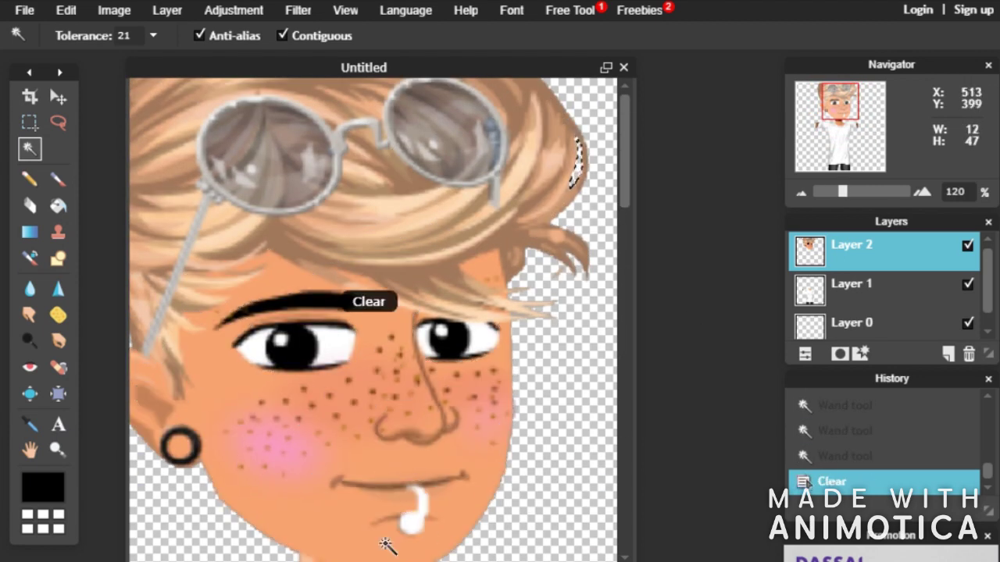
# Select the leftover grey gap in the hair on the head's left side and clear it
pyautogui.moveTo(383, 561); pyautogui.dragTo(322, 561)
pyautogui.click(257, 87)
pyautogui.click(251, 87)
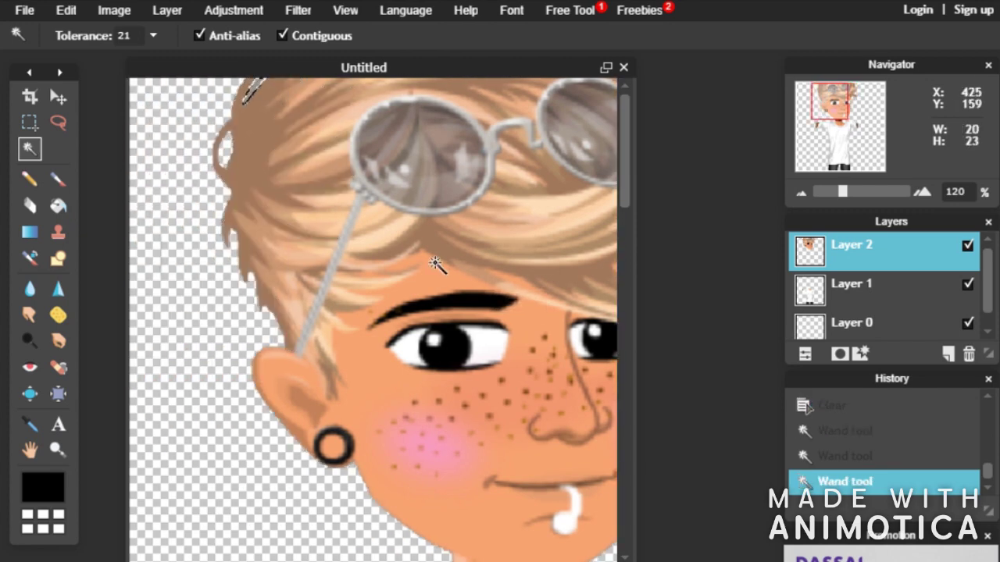
pyautogui.press('Delete')
# Try to erase the stray line beside the neck on the head and body layers
pyautogui.scroll(-3, 435, 262)
pyautogui.scroll(3, 453, 363)
pyautogui.scroll(2, 481, 337)
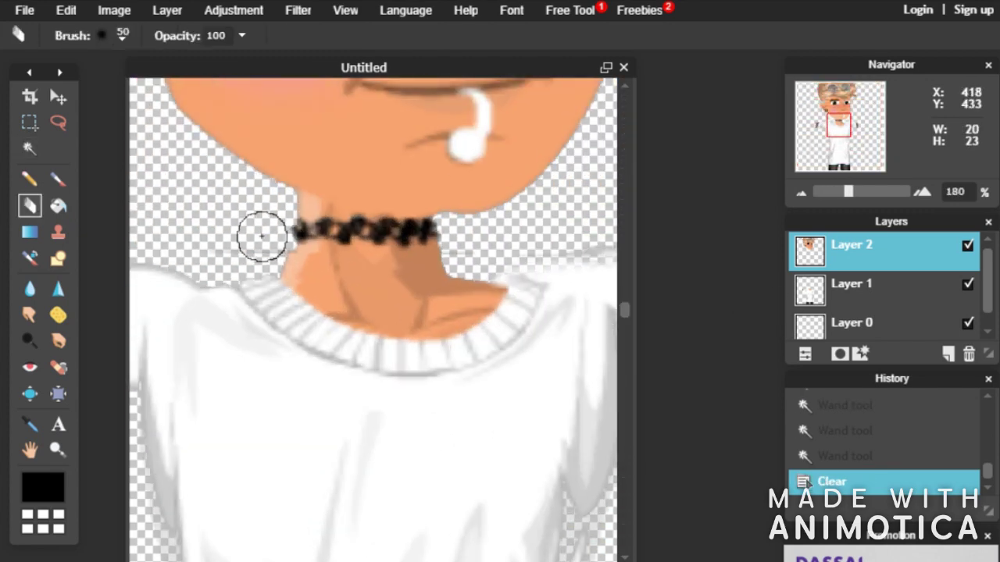
pyautogui.doubleClick(888, 287)
pyautogui.click(874, 250)
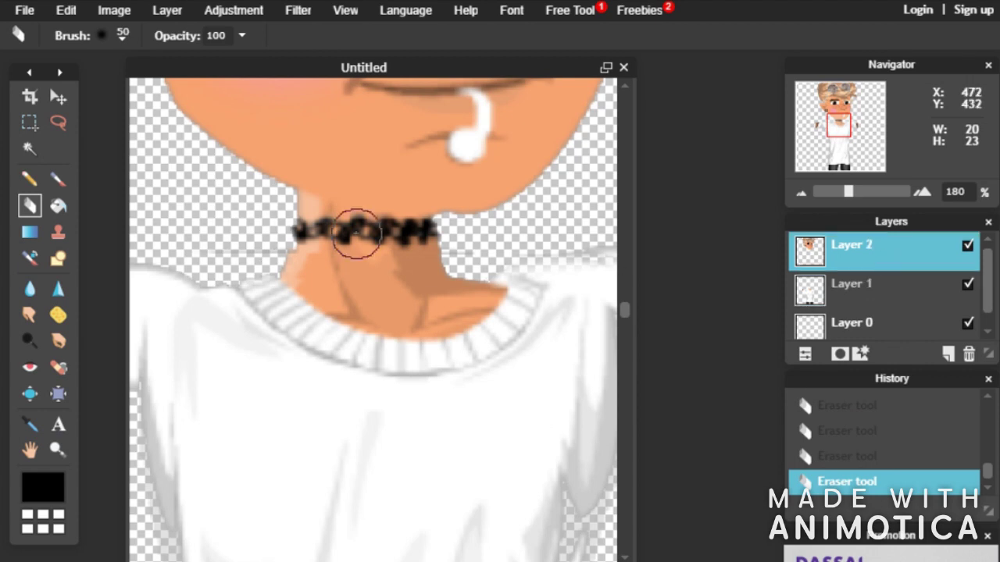
pyautogui.click(890, 289)
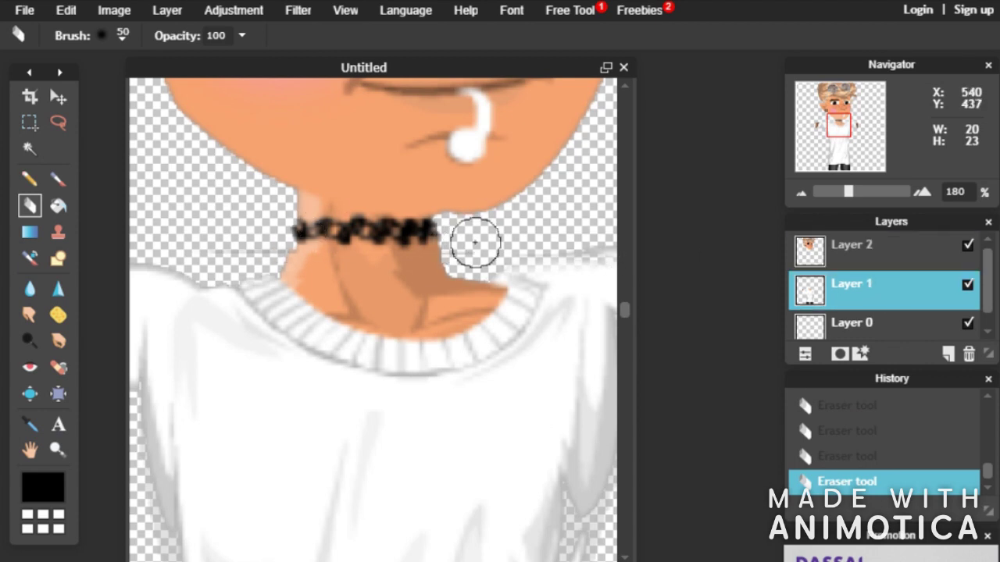
# Deselect everything and erase the stray line beside the neck on Layer 2 with a size 15 eraser brush
pyautogui.click(120, 36)
pyautogui.click(212, 83)
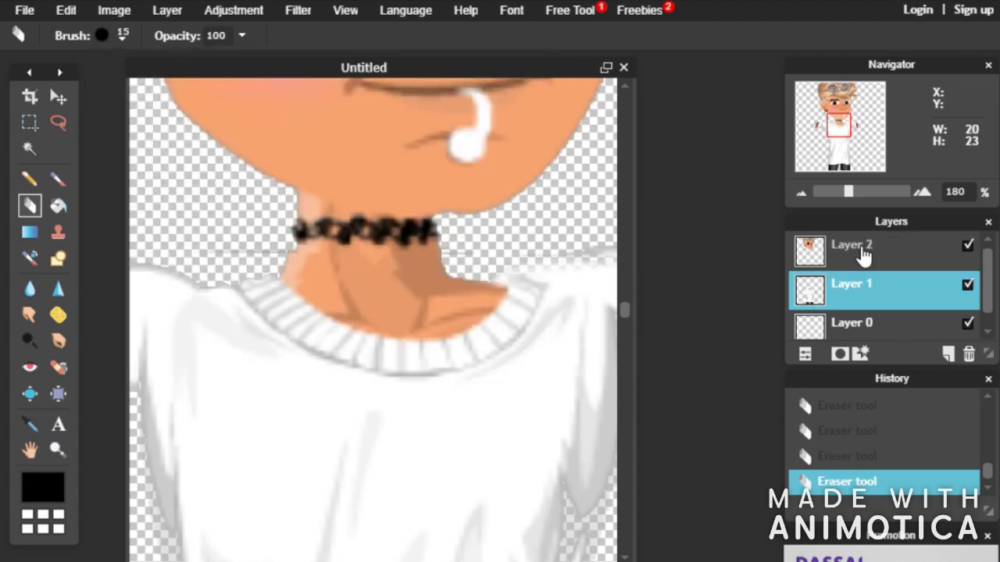
pyautogui.click(859, 251)
pyautogui.click(66, 10)
pyautogui.click(86, 213)
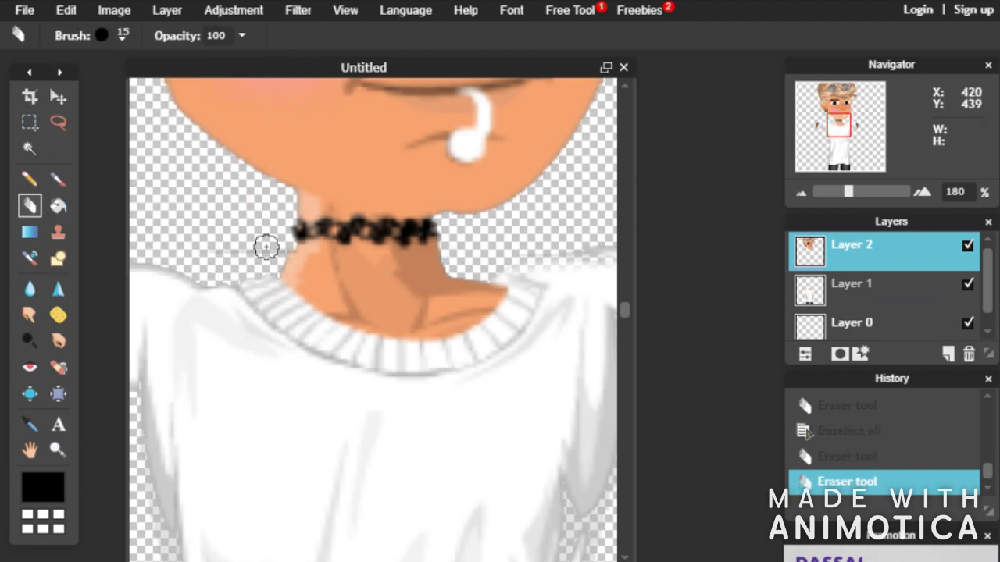
# Open the image "1 left" as a new layer
pyautogui.scroll(-5, 389, 265)
pyautogui.click(167, 10)
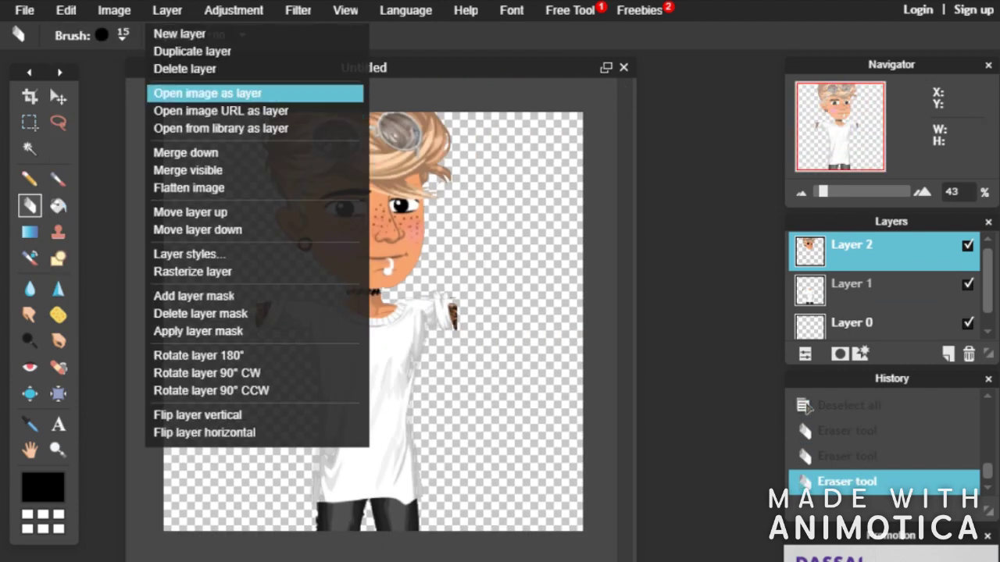
pyautogui.click(227, 92)
pyautogui.doubleClick(228, 24)
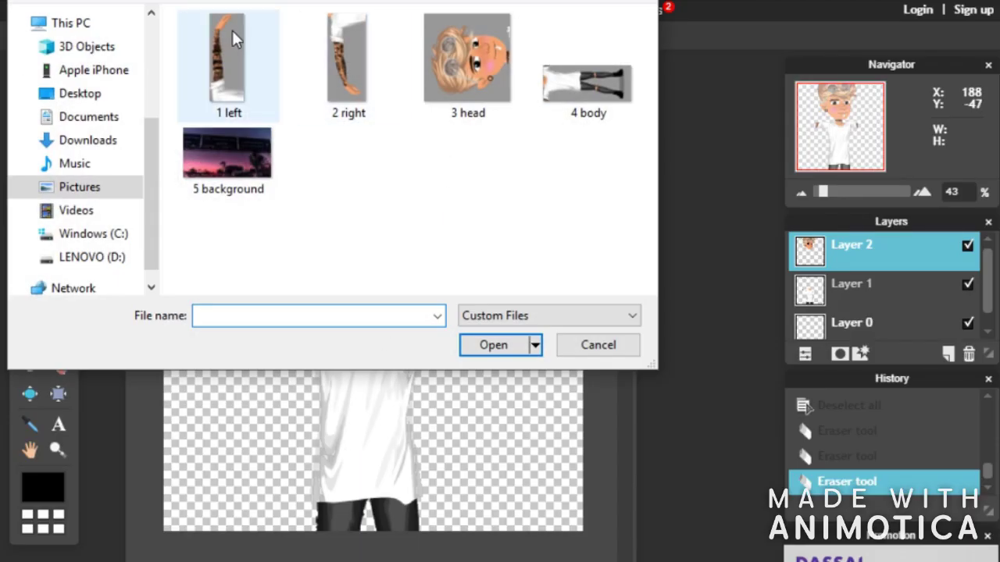
# Enlarge the arm layer and tilt it diagonally across the torso with Free transform
pyautogui.click(66, 10)
pyautogui.click(167, 153)
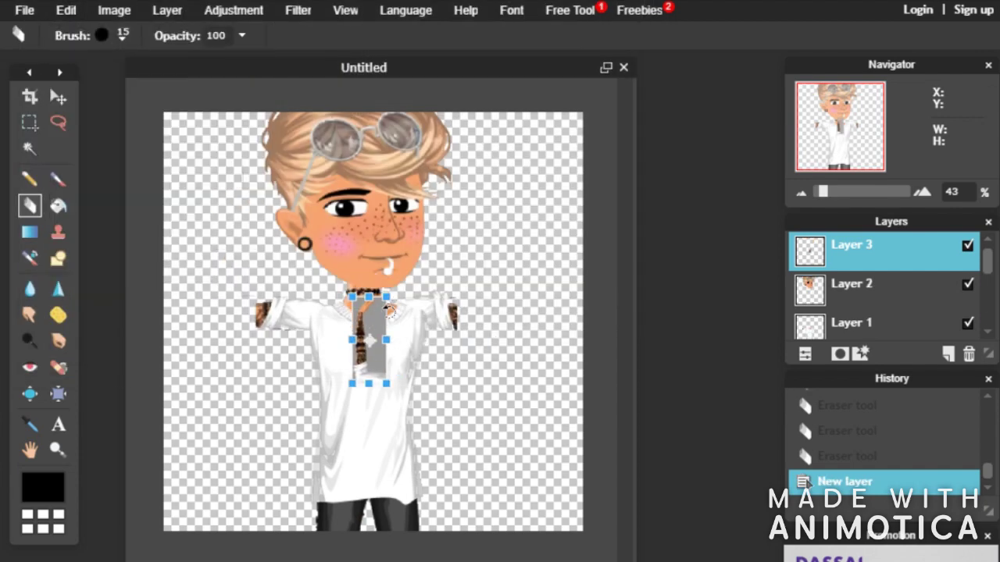
pyautogui.moveTo(407, 311); pyautogui.dragTo(454, 267)
pyautogui.click(31, 150)
pyautogui.click(440, 348)
# Select the grey background around the arm with the Wand tool, clear it, and deselect
pyautogui.click(32, 155)
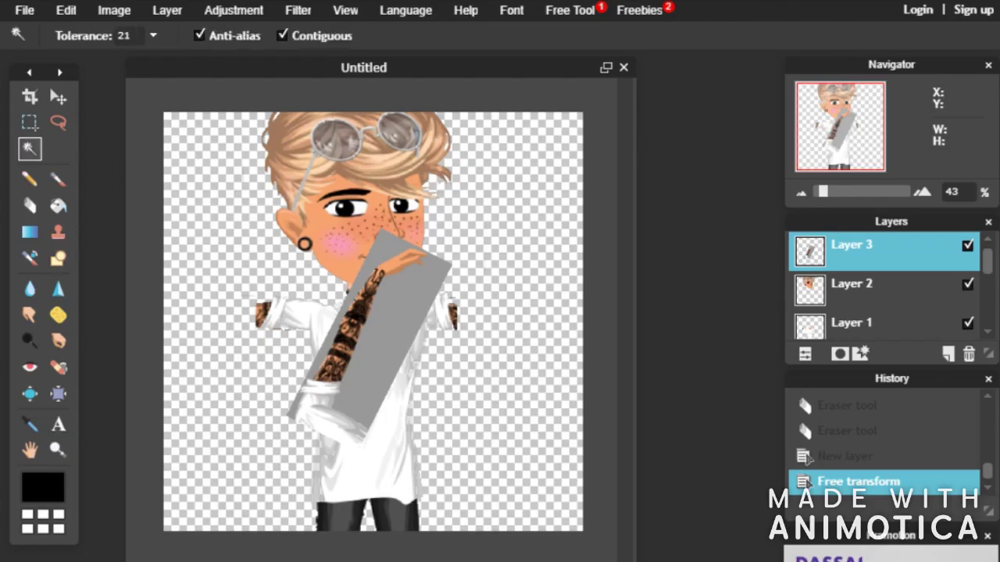
pyautogui.press('Delete')
pyautogui.scroll(3, 380, 402)
pyautogui.click(66, 10)
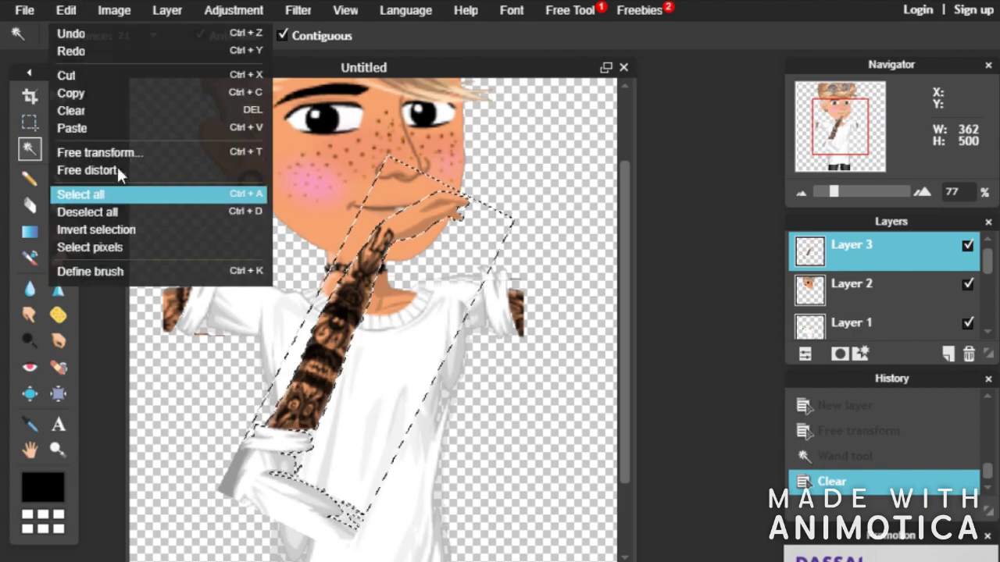
pyautogui.click(83, 210)
# Free transform the arm to point outward horizontally and fit its sleeve onto the shoulder on the right side of the body
pyautogui.click(66, 10)
pyautogui.click(118, 155)
pyautogui.moveTo(295, 414); pyautogui.dragTo(272, 268)
pyautogui.click(31, 150)
pyautogui.click(558, 348)
pyautogui.moveTo(263, 307); pyautogui.dragTo(257, 292)
pyautogui.click(247, 8)
pyautogui.click(559, 348)
pyautogui.moveTo(313, 227); pyautogui.dragTo(317, 420)
pyautogui.moveTo(503, 189); pyautogui.dragTo(368, 446)
pyautogui.moveTo(208, 294); pyautogui.dragTo(455, 328)
pyautogui.moveTo(531, 366); pyautogui.dragTo(448, 320)
pyautogui.press('Return')
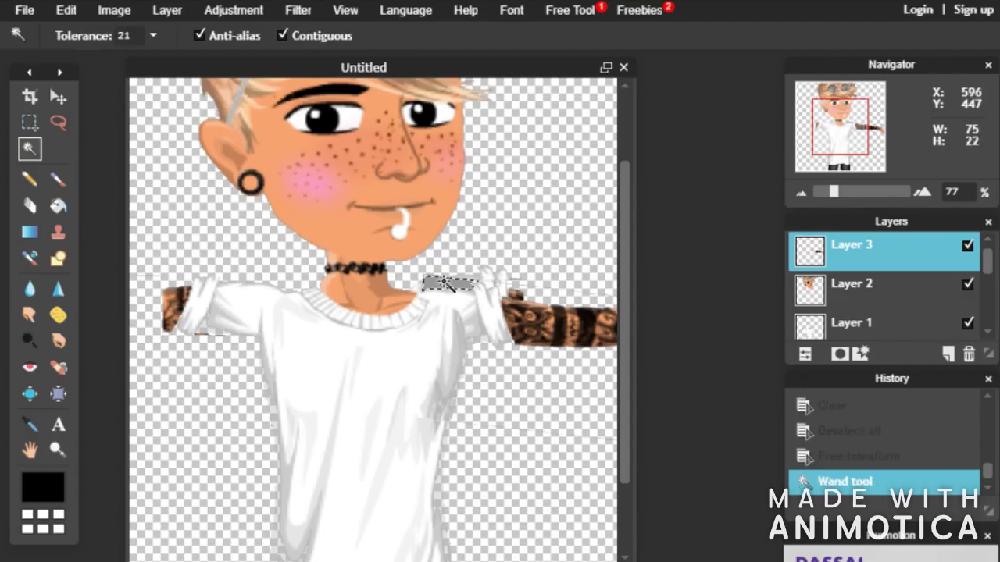
# Clear the selected leftover grey patch above the shoulder and deselect it
pyautogui.scroll(5, 499, 375)
pyautogui.click(66, 10)
pyautogui.click(70, 208)
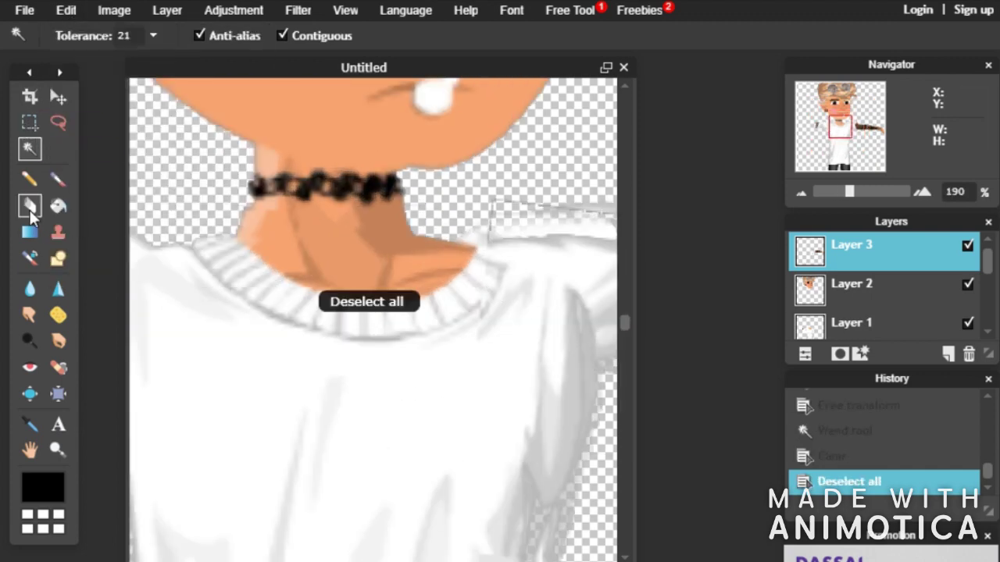
# Erase the stray lines and rough edges where the arm's sleeve joins the shoulder on Layer 3
pyautogui.moveTo(373, 561); pyautogui.dragTo(435, 561)
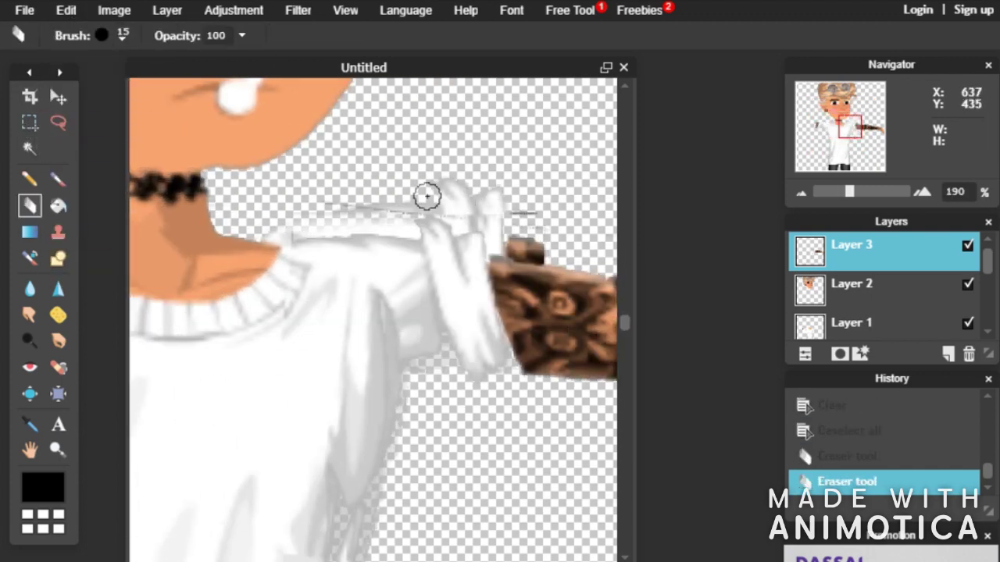
pyautogui.click(341, 199)
pyautogui.click(859, 293)
pyautogui.click(860, 250)
pyautogui.hotkey('ctrl', 'z')
pyautogui.click(388, 208)
pyautogui.moveTo(447, 561); pyautogui.dragTo(598, 561)
pyautogui.scroll(-2, 509, 449)
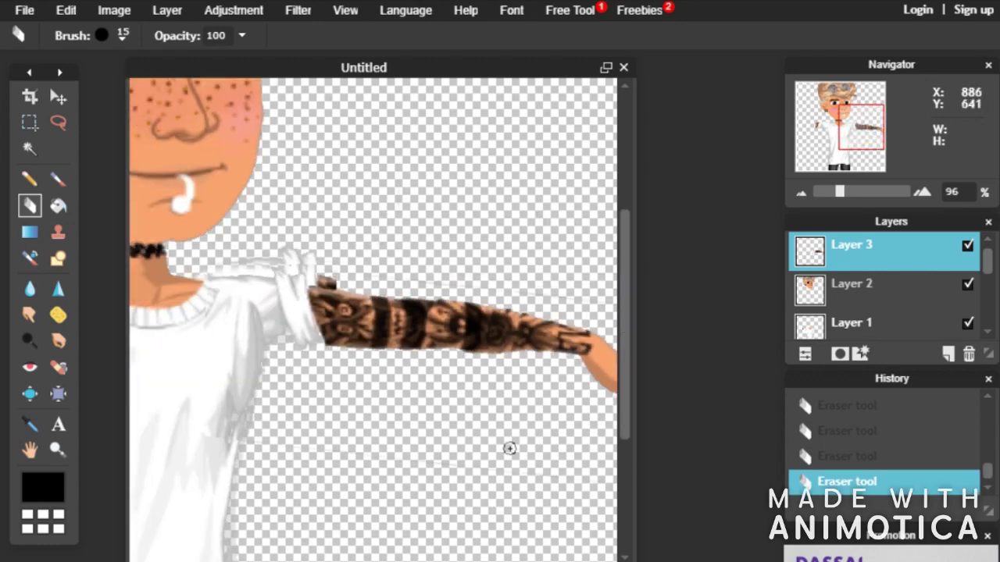
# Delete Layer 3 with the outstretched arm and erase the stray marks above the sleeve cuff on the right side
pyautogui.scroll(-2, 509, 448)
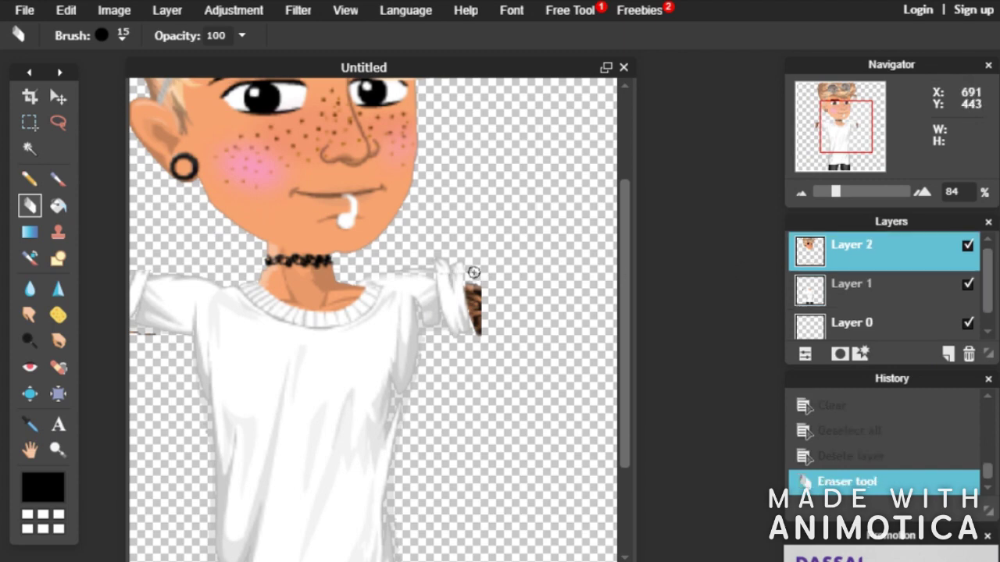
pyautogui.click(473, 273)
pyautogui.click(474, 272)
pyautogui.scroll(-4, 390, 354)
# Paste the arm image onto a new layer, clear its grey background with the Wand tool, and deselect
pyautogui.click(66, 10)
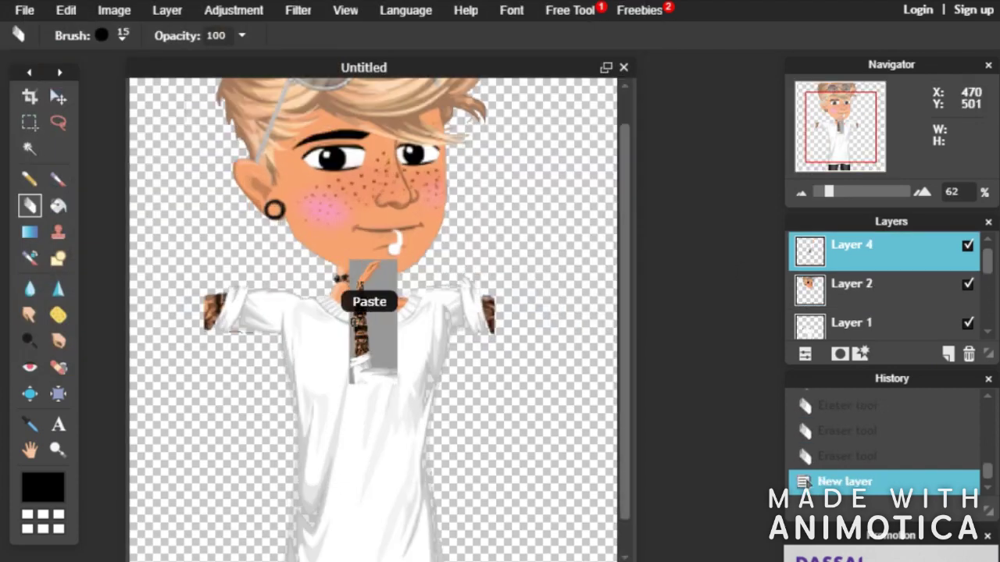
pyautogui.scroll(4, 368, 312)
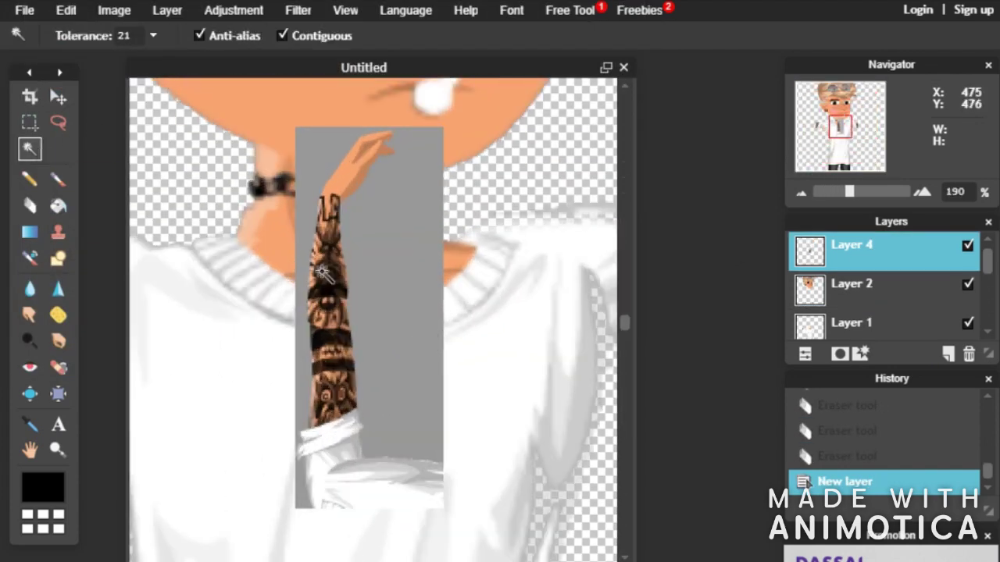
pyautogui.click(383, 298)
pyautogui.press('Delete')
pyautogui.click(302, 485)
pyautogui.press('Delete')
pyautogui.scroll(-2, 381, 383)
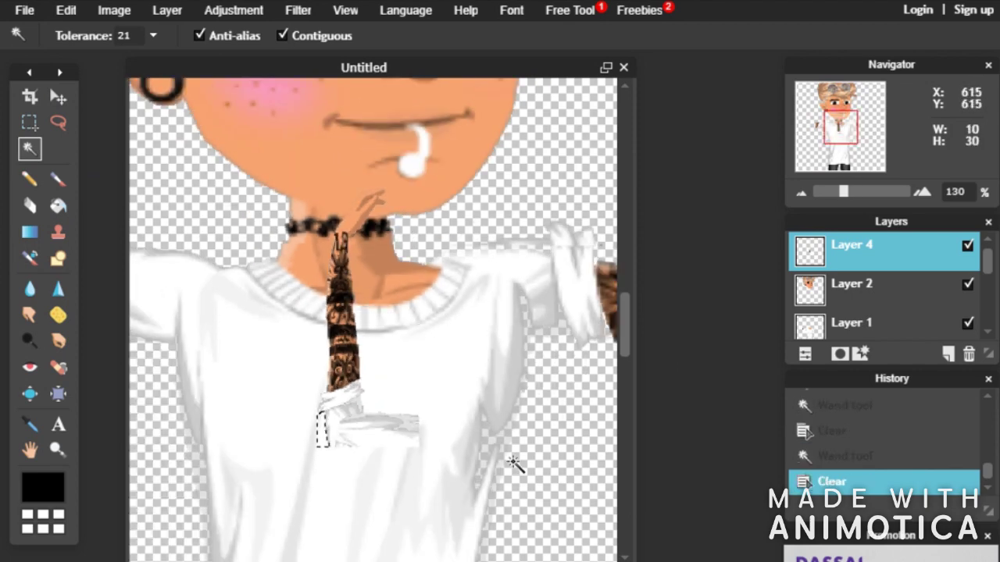
pyautogui.moveTo(628, 351); pyautogui.dragTo(633, 415)
pyautogui.scroll(-3, 458, 194)
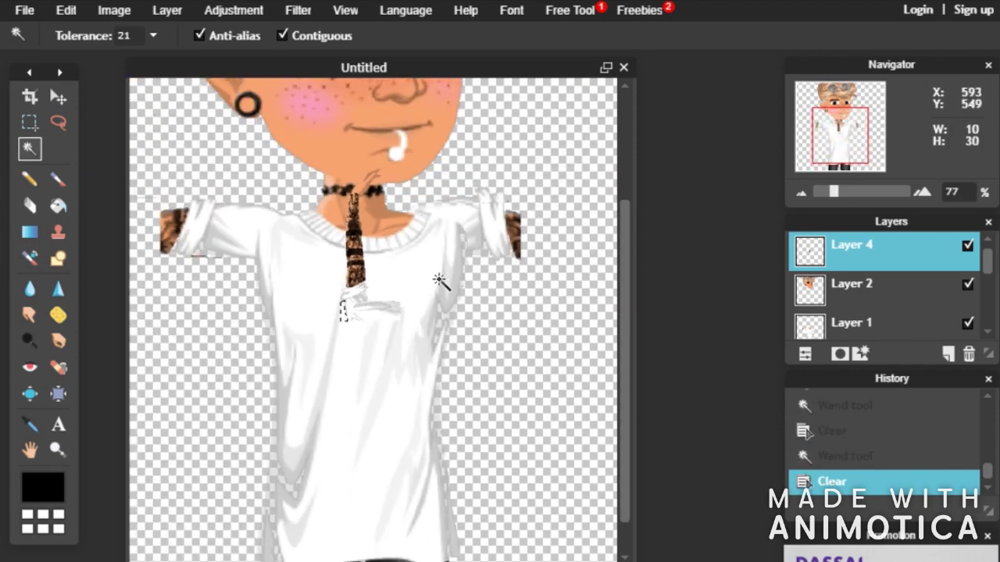
pyautogui.scroll(4, 456, 282)
pyautogui.moveTo(373, 561); pyautogui.dragTo(417, 561)
pyautogui.hotkey('ctrl', 'd')
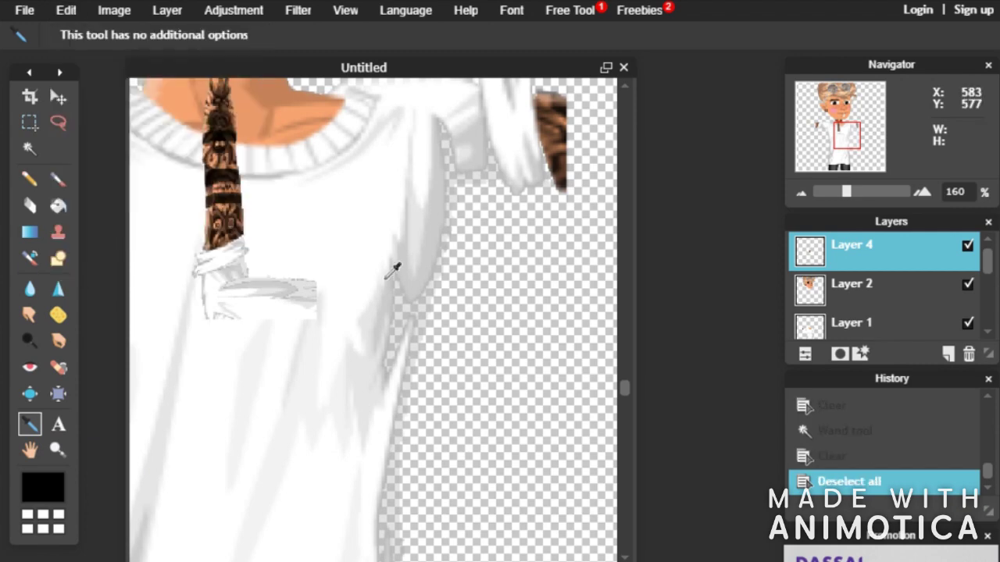
# On Layer 1, fill the transparent gaps along the shirt's right side and underarm with sampled light grey using a size 20 brush
pyautogui.click(898, 319)
pyautogui.scroll(4, 469, 273)
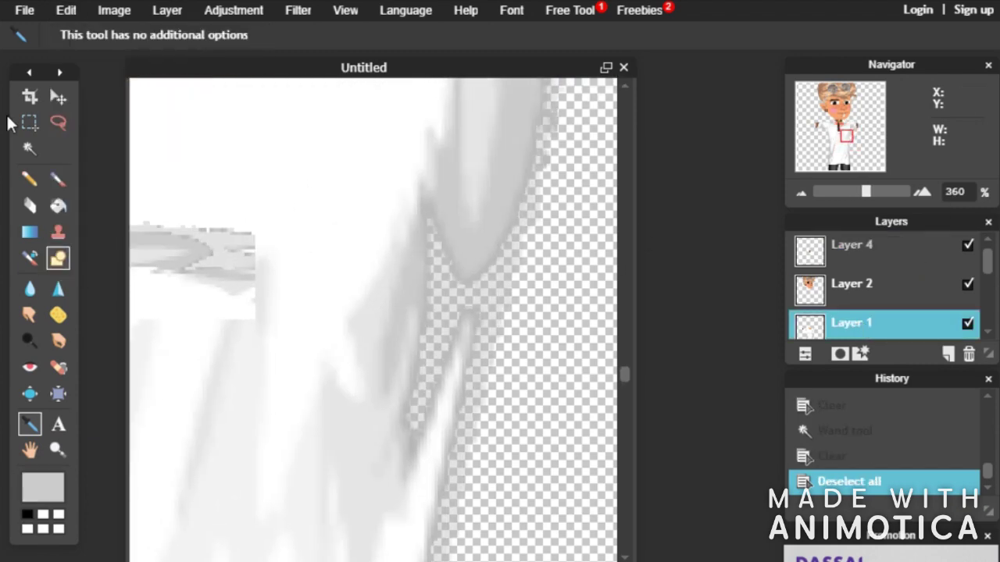
pyautogui.click(120, 36)
pyautogui.click(212, 122)
pyautogui.click(119, 37)
pyautogui.click(182, 122)
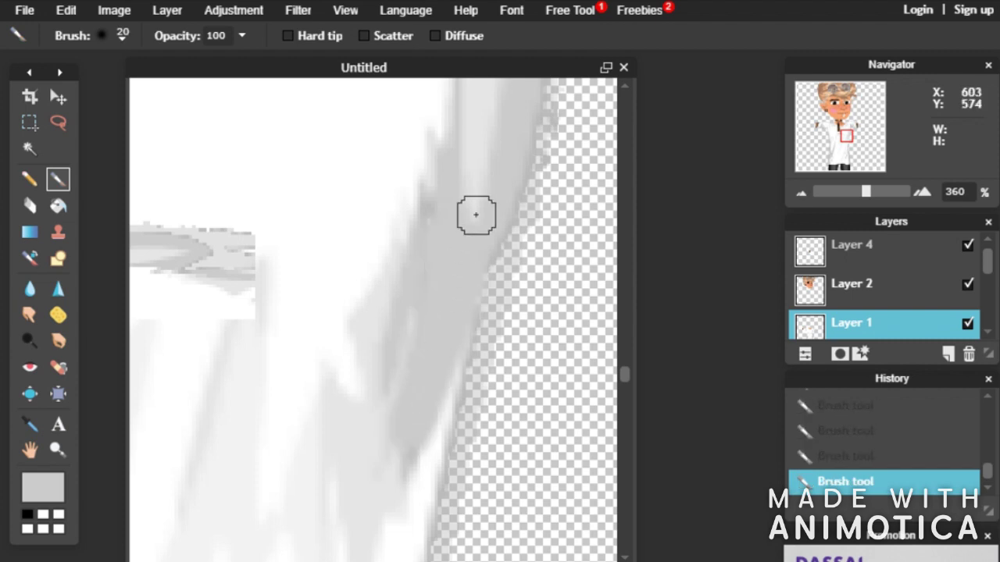
pyautogui.scroll(-2, 444, 299)
pyautogui.scroll(-3, 428, 301)
pyautogui.scroll(3, 435, 161)
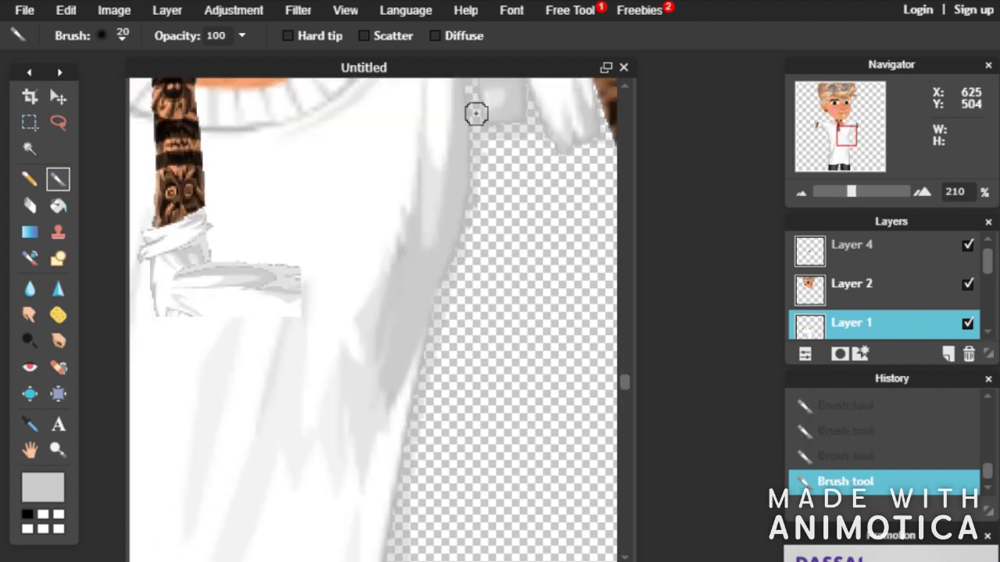
pyautogui.moveTo(627, 385); pyautogui.dragTo(627, 353)
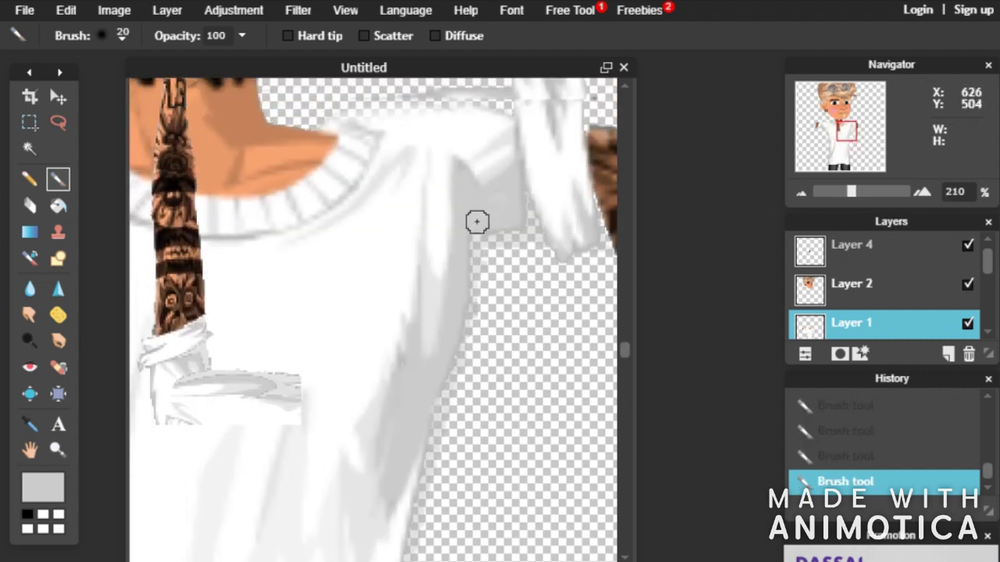
# Paint over the transparent gaps in the shirt's lower folds and side edges with the light grey brush
pyautogui.scroll(-2, 328, 361)
pyautogui.moveTo(465, 561); pyautogui.dragTo(396, 561)
pyautogui.moveTo(624, 301); pyautogui.dragTo(623, 355)
pyautogui.scroll(1, 421, 344)
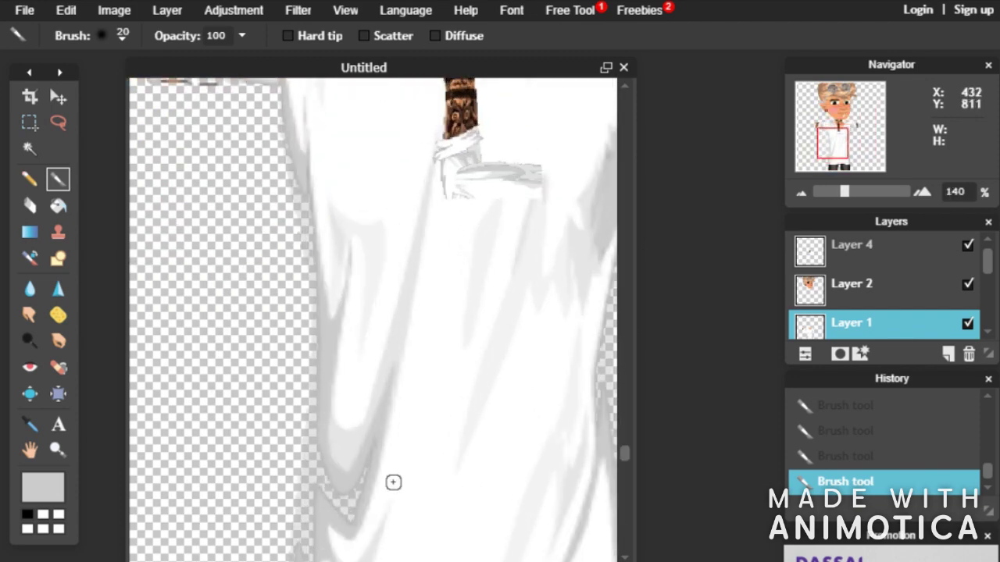
pyautogui.scroll(-1, 330, 492)
pyautogui.scroll(1, 536, 496)
pyautogui.moveTo(311, 561); pyautogui.dragTo(398, 561)
pyautogui.moveTo(628, 457); pyautogui.dragTo(628, 545)
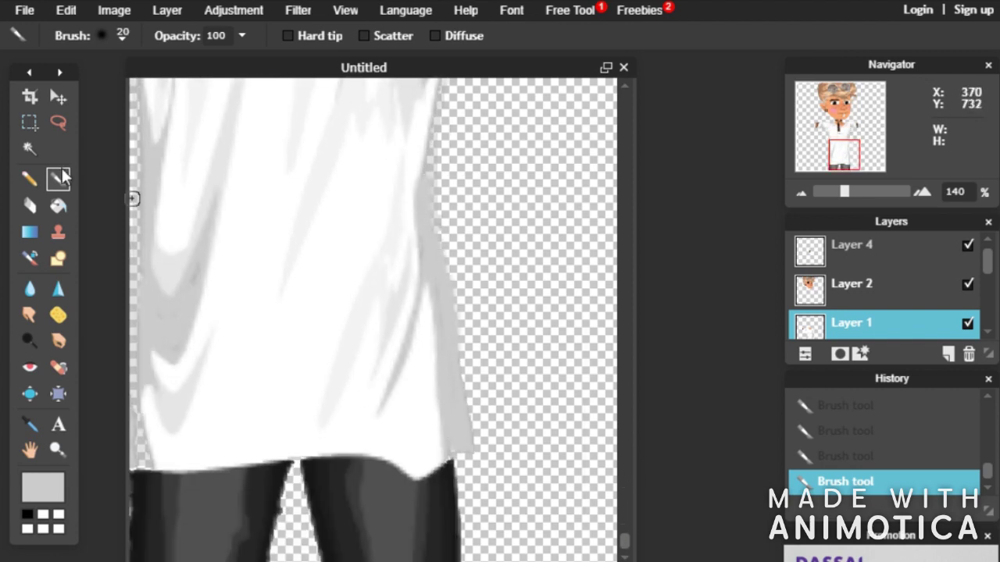
# Erase the stray pixels around the shirt's edges and beneath the sleeve cuff on the left side
pyautogui.scroll(-3, 469, 290)
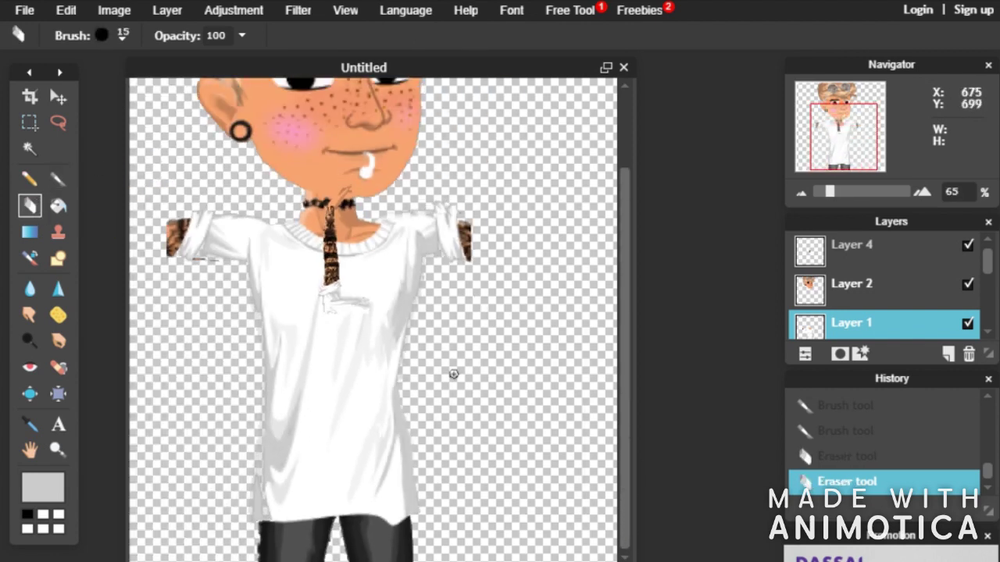
pyautogui.scroll(3, 453, 372)
pyautogui.moveTo(420, 561); pyautogui.dragTo(303, 561)
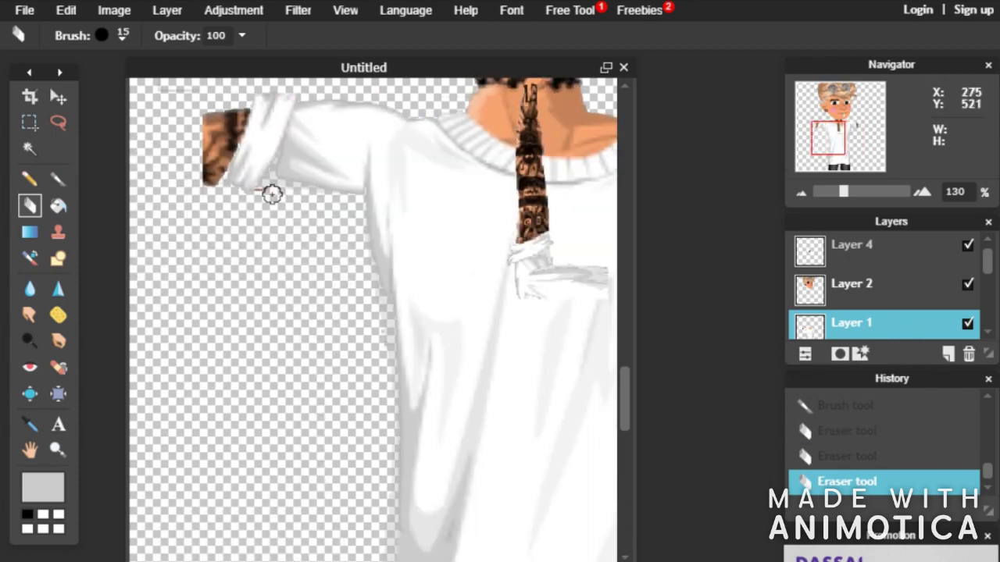
pyautogui.scroll(-3, 554, 218)
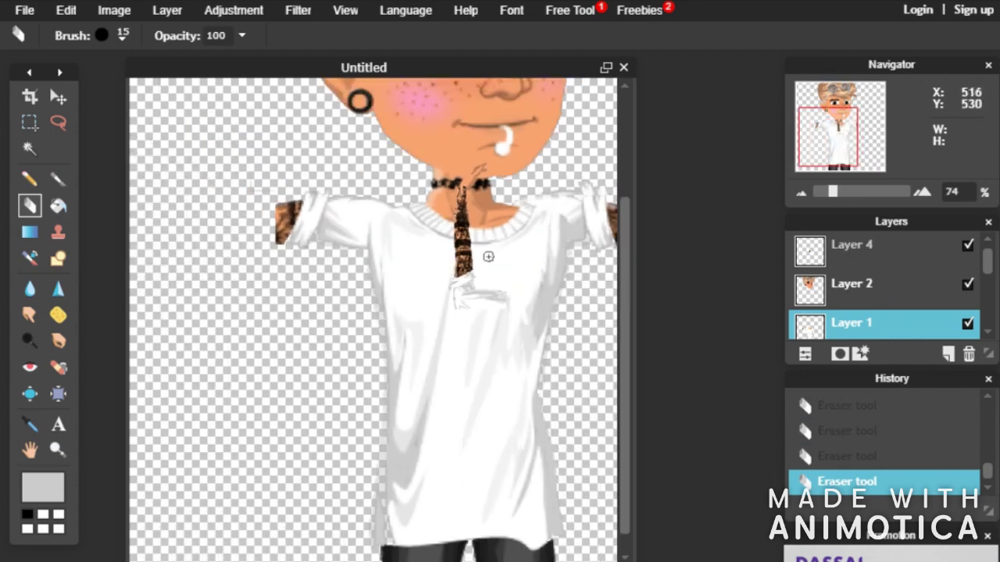
pyautogui.scroll(2, 476, 258)
pyautogui.scroll(-2, 402, 301)
pyautogui.click(68, 16)
pyautogui.click(101, 166)
pyautogui.moveTo(539, 264)
pyautogui.mouseDown()
pyautogui.moveTo(579, 317)
pyautogui.moveTo(542, 266)
pyautogui.mouseUp()
pyautogui.press('Escape')
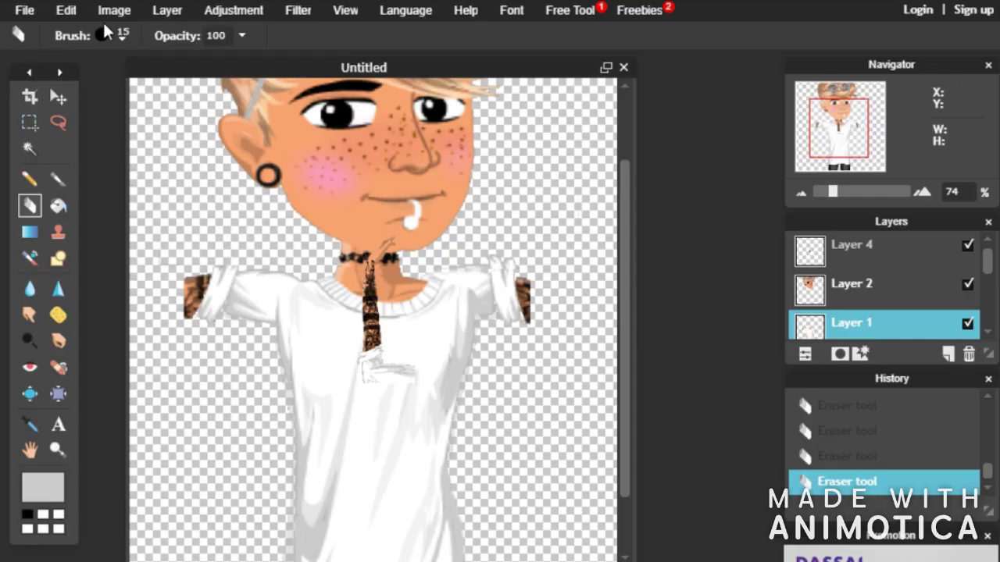
# Free transform the arm on Layer 4 so it is larger and hangs down from the shoulder on the right side
pyautogui.click(904, 263)
pyautogui.click(967, 324)
pyautogui.click(968, 323)
pyautogui.click(914, 262)
pyautogui.click(67, 11)
pyautogui.click(149, 164)
pyautogui.moveTo(357, 310); pyautogui.dragTo(207, 281)
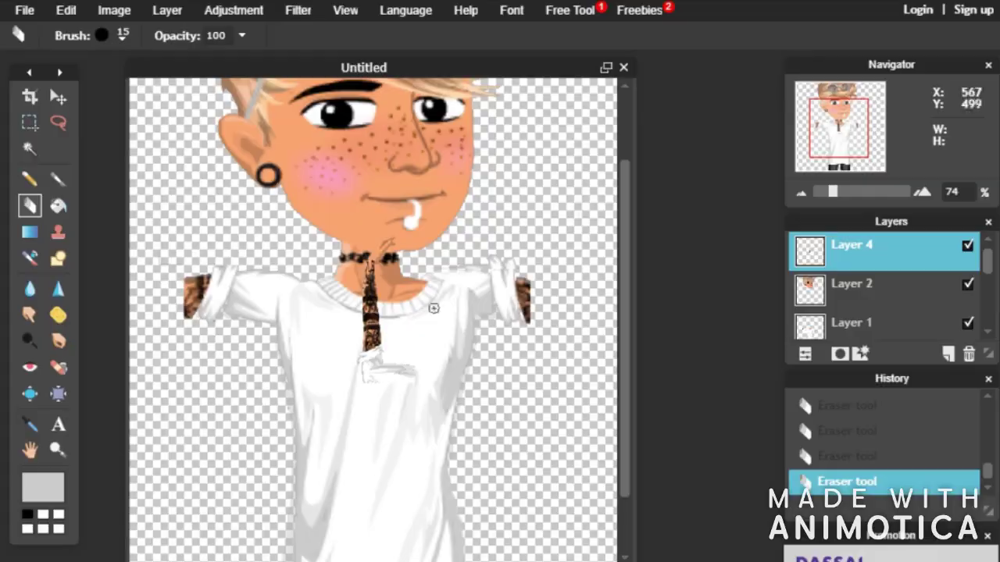
pyautogui.click(66, 11)
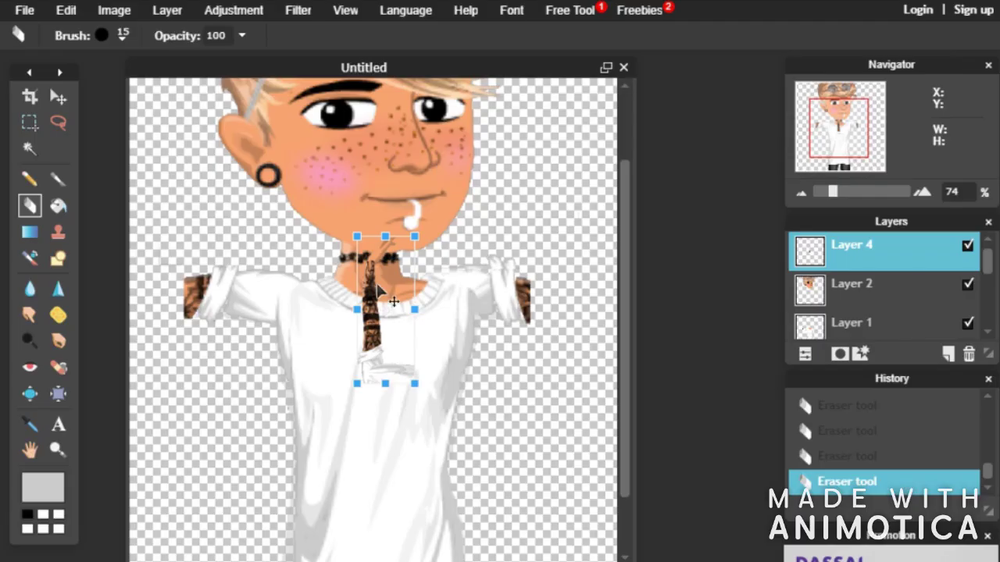
pyautogui.moveTo(383, 286); pyautogui.dragTo(289, 332)
pyautogui.moveTo(406, 268); pyautogui.dragTo(482, 313)
pyautogui.moveTo(503, 436); pyautogui.dragTo(529, 497)
pyautogui.moveTo(500, 273); pyautogui.dragTo(480, 323)
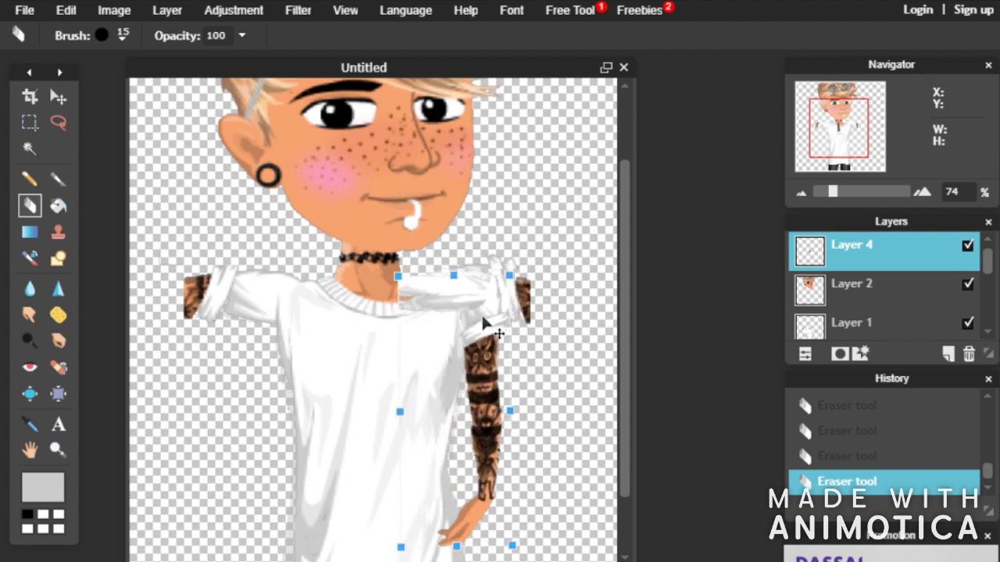
# Add a new layer above Layer 1 and set the foreground colour to bright red
pyautogui.click(863, 332)
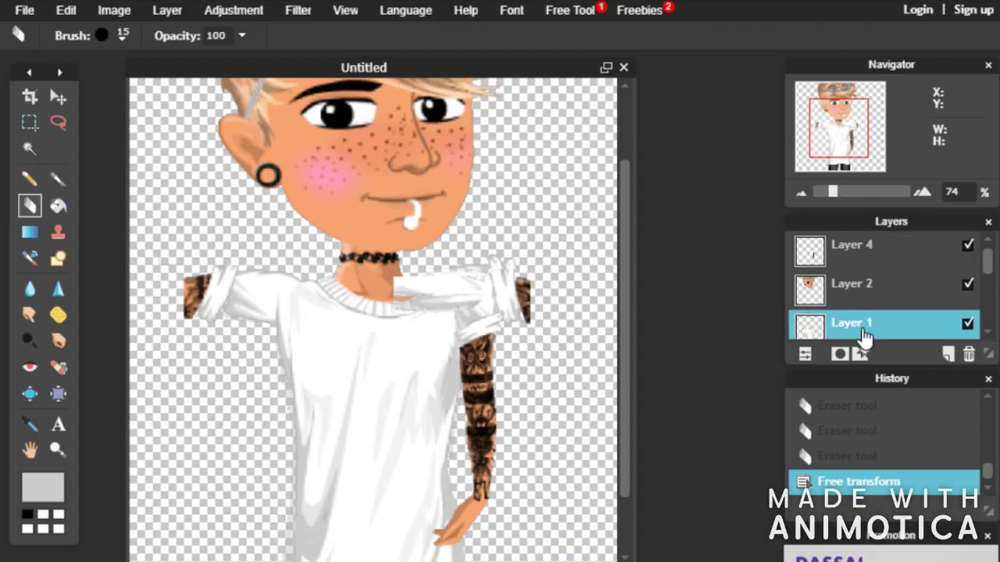
pyautogui.click(43, 487)
pyautogui.click(451, 234)
pyautogui.click(25, 160)
pyautogui.click(462, 163)
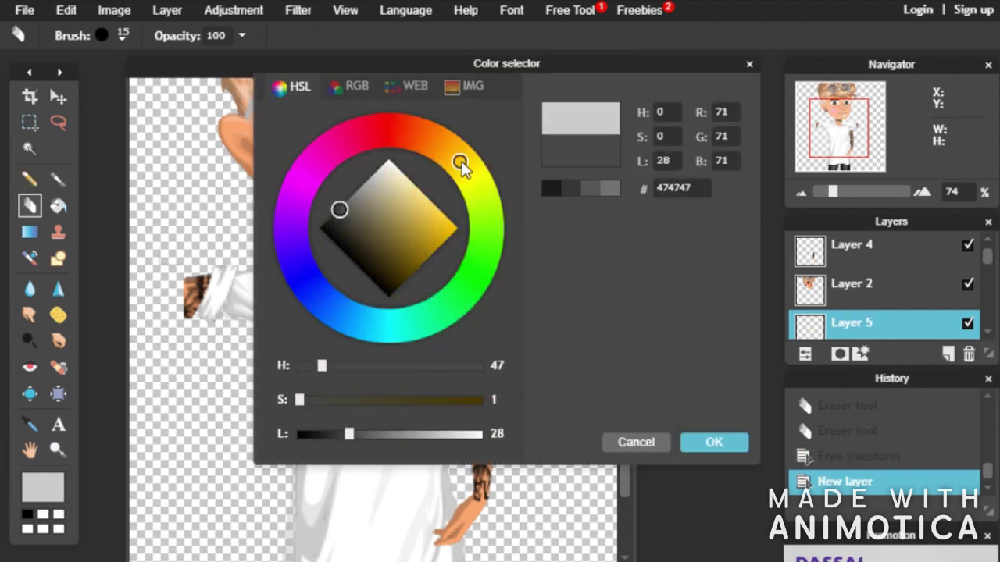
pyautogui.click(449, 235)
pyautogui.click(406, 132)
pyautogui.click(714, 442)
# Fill Layer 5 with red using the Paint bucket and move it below Layer 1
pyautogui.click(58, 206)
pyautogui.click(547, 351)
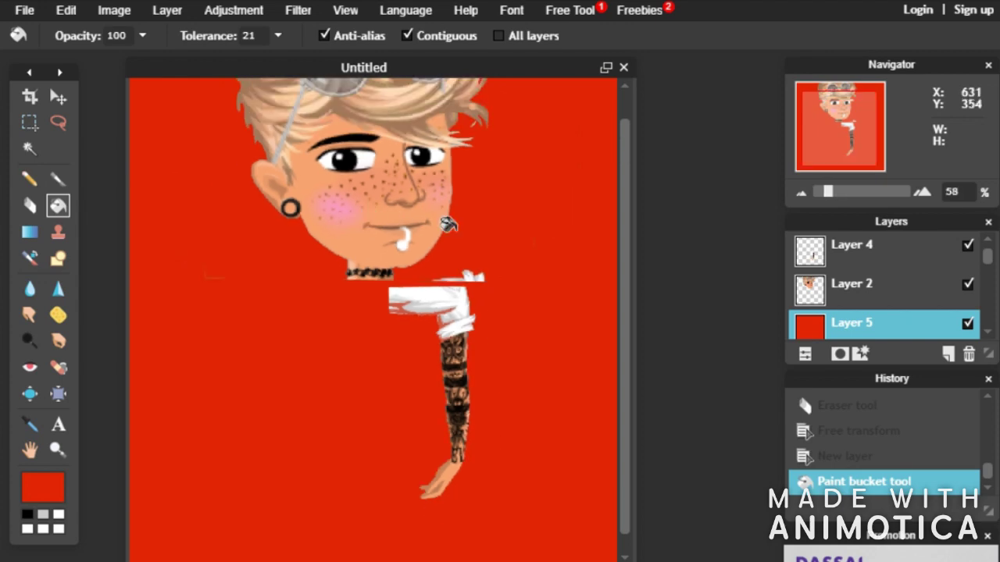
pyautogui.scroll(-2, 902, 253)
pyautogui.moveTo(902, 254); pyautogui.dragTo(891, 293)
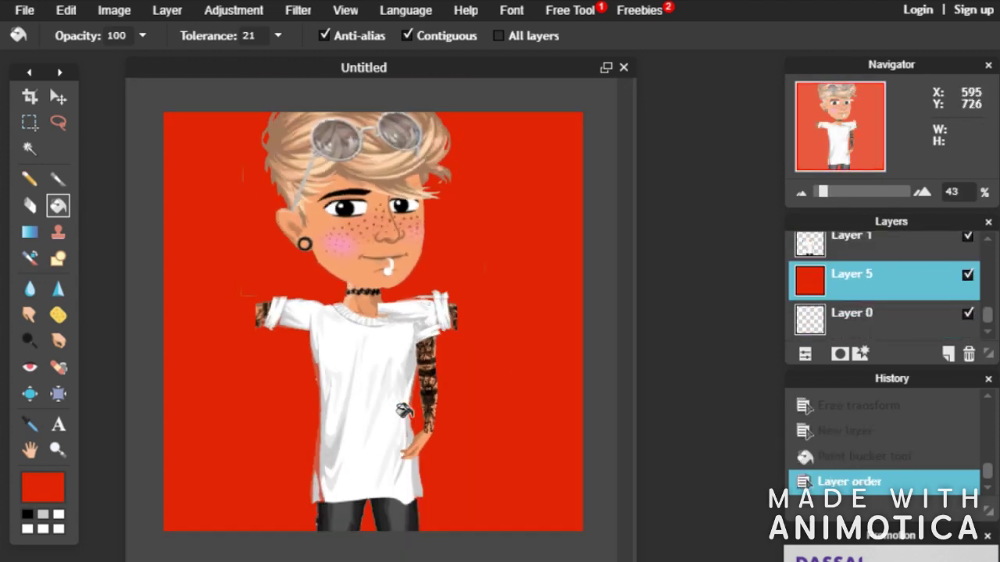
# Examine the shirt and sleeve edges against the red background, switching Layer 4's visibility off and on
pyautogui.scroll(3, 328, 360)
pyautogui.click(30, 148)
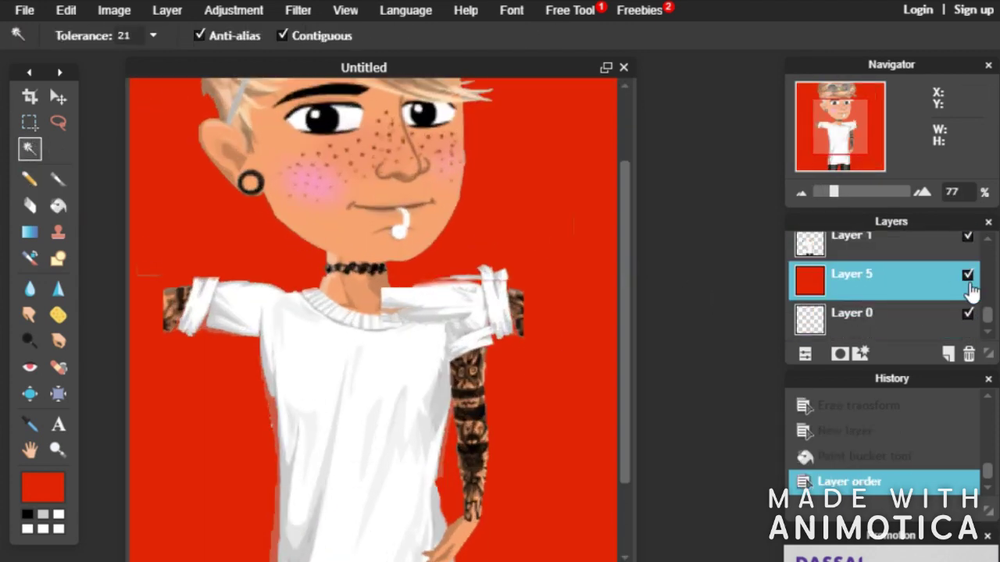
pyautogui.click(895, 249)
pyautogui.scroll(-3, 624, 406)
pyautogui.scroll(3, 284, 526)
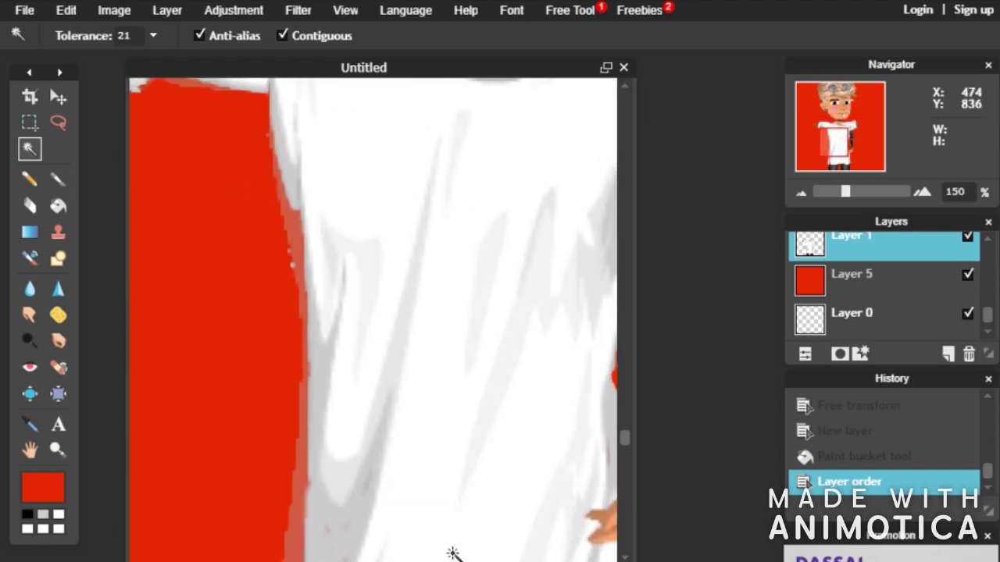
pyautogui.moveTo(622, 434); pyautogui.dragTo(625, 376)
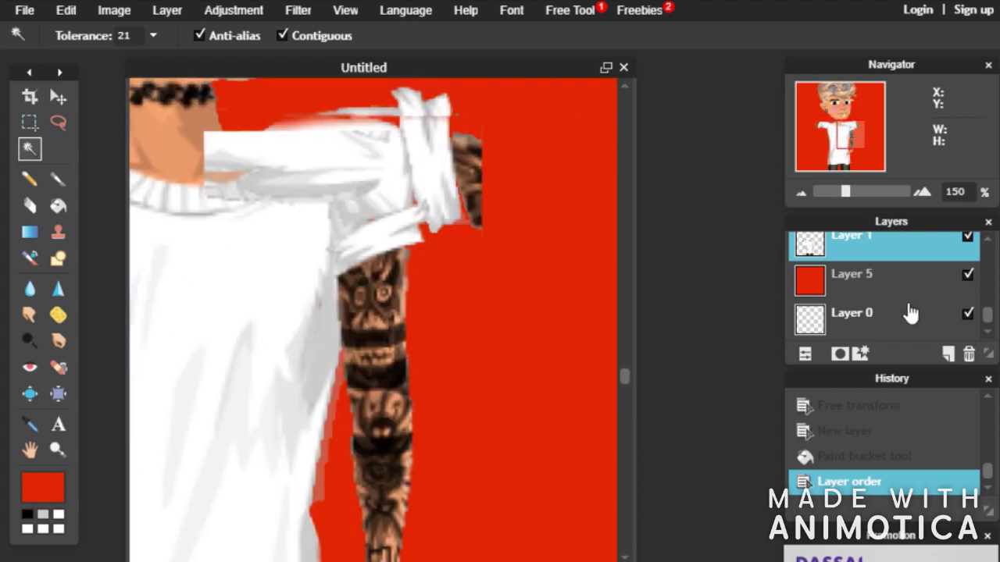
pyautogui.scroll(2, 909, 312)
pyautogui.click(968, 248)
pyautogui.click(968, 247)
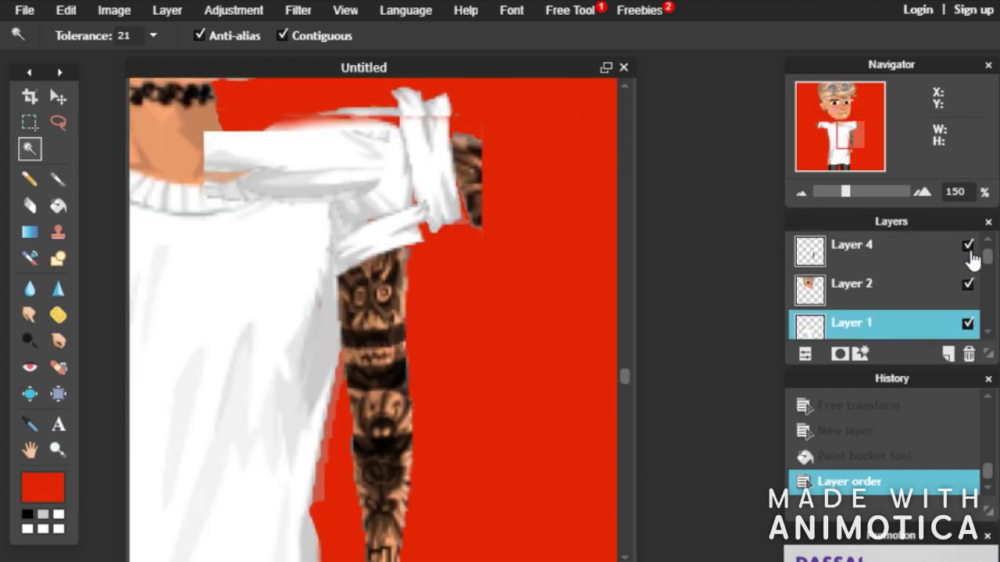
pyautogui.click(69, 11)
pyautogui.click(95, 154)
pyautogui.moveTo(364, 161); pyautogui.dragTo(354, 158)
pyautogui.click(527, 358)
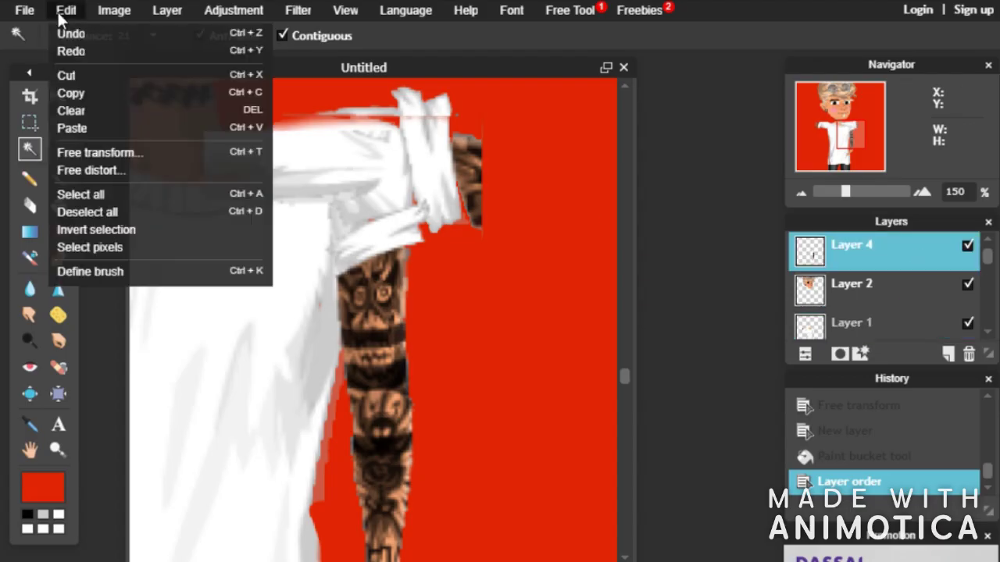
# Free transform the arm on Layer 4 slightly outward so its sleeve overlaps the shoulder cuff
pyautogui.click(99, 152)
pyautogui.moveTo(375, 206); pyautogui.dragTo(393, 209)
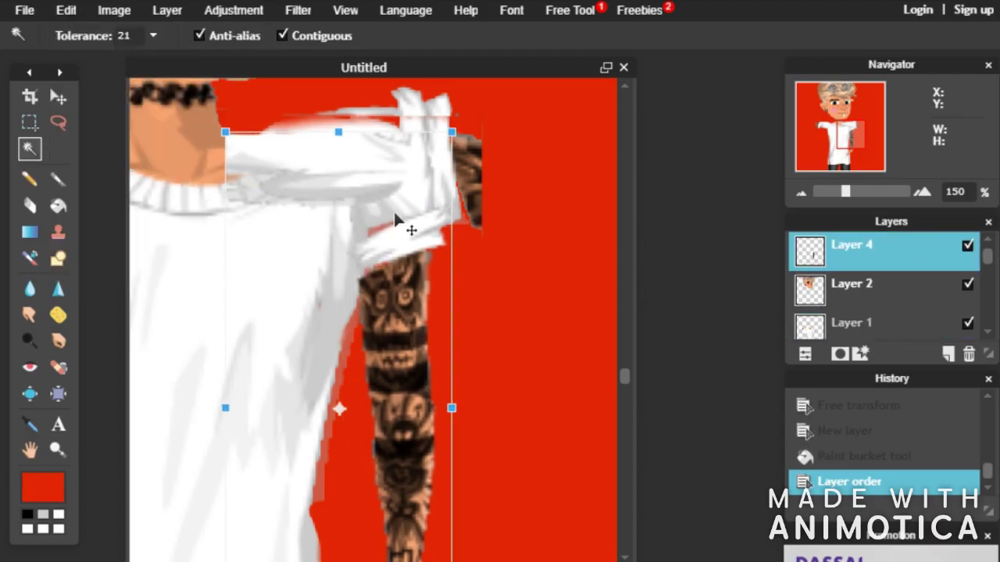
pyautogui.click(453, 348)
# Lasso the forearm on Layer 4 and free transform it to bend inward at the elbow
pyautogui.moveTo(625, 381); pyautogui.dragTo(631, 465)
pyautogui.click(67, 11)
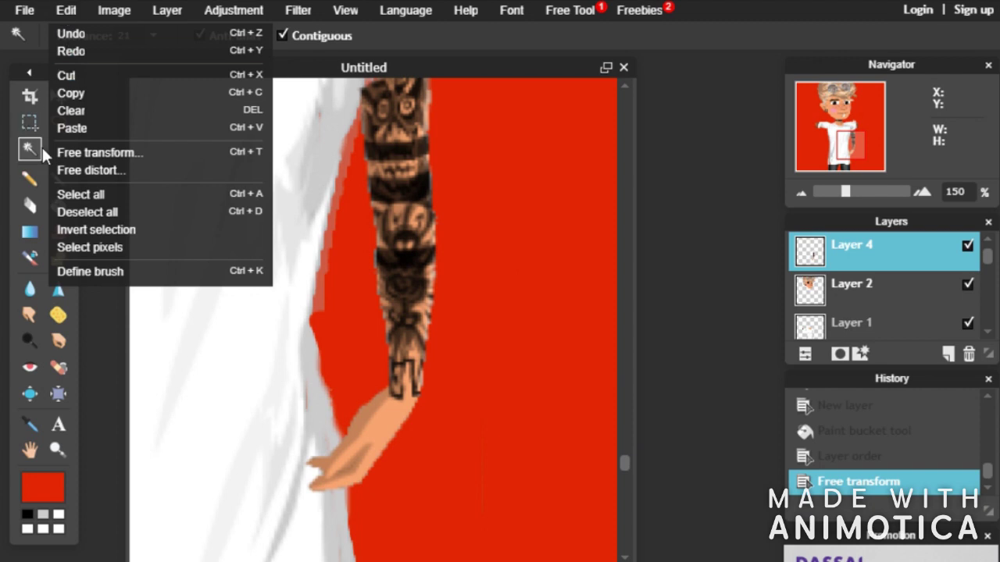
pyautogui.click(42, 123)
pyautogui.click(59, 123)
pyautogui.click(67, 11)
pyautogui.click(95, 154)
pyautogui.moveTo(446, 315); pyautogui.dragTo(435, 358)
pyautogui.moveTo(447, 293); pyautogui.dragTo(364, 269)
pyautogui.moveTo(391, 235); pyautogui.dragTo(388, 303)
pyautogui.moveTo(399, 268); pyautogui.dragTo(365, 238)
pyautogui.click(453, 268)
pyautogui.click(442, 353)
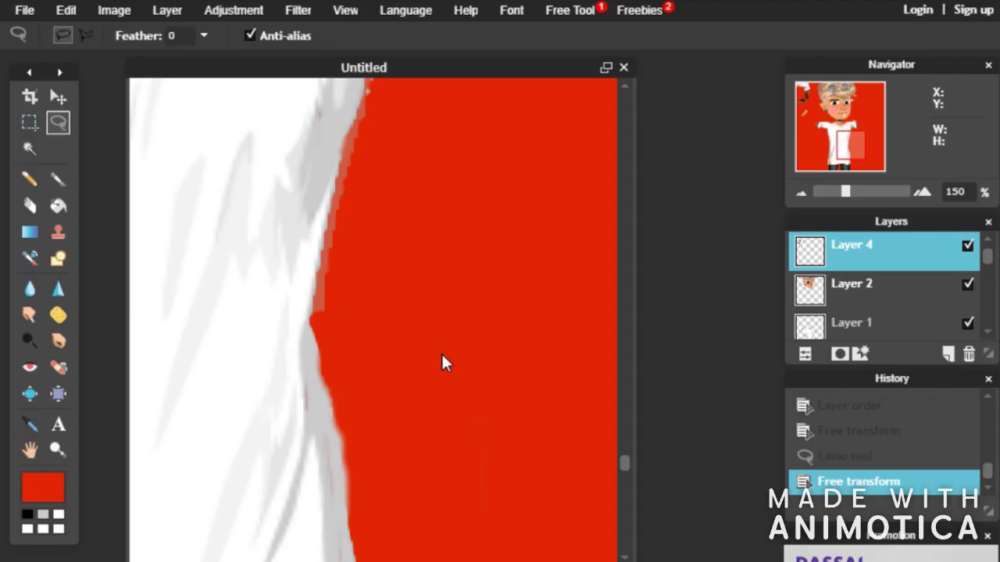
# Free transform the displaced arm pieces from the canvas corner to the middle, over the character's face
pyautogui.scroll(-6, 442, 336)
pyautogui.scroll(1, 449, 295)
pyautogui.click(60, 13)
pyautogui.click(95, 154)
pyautogui.moveTo(201, 193); pyautogui.dragTo(385, 249)
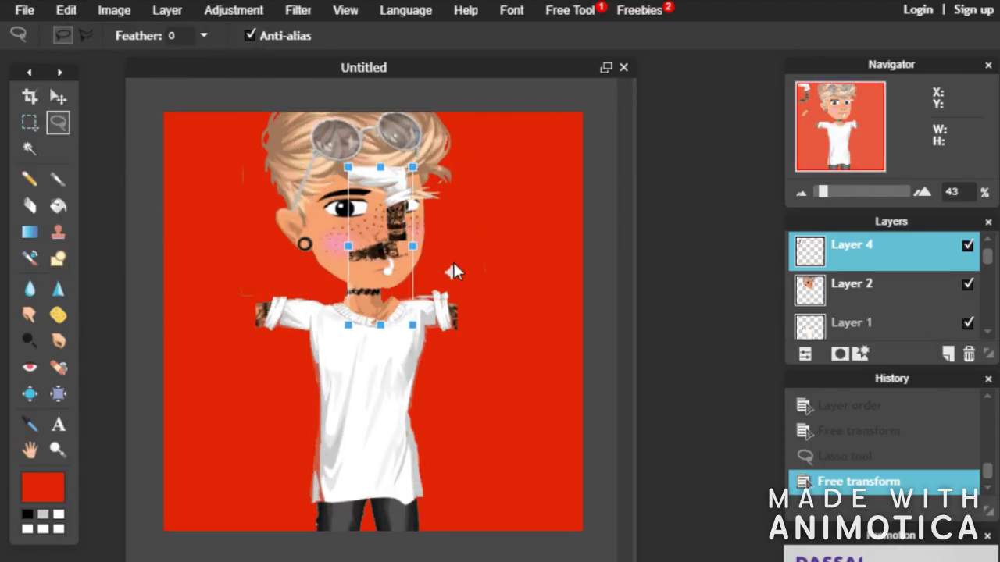
pyautogui.doubleClick(374, 245)
pyautogui.click(443, 357)
# Hide Layer 2 and Layer 1 and make Layer 4 the active layer
pyautogui.scroll(4, 451, 266)
pyautogui.click(967, 286)
pyautogui.click(968, 325)
pyautogui.click(882, 262)
# Lasso the detached hand and free transform it to line up with the end of the forearm
pyautogui.moveTo(440, 244)
pyautogui.mouseDown()
pyautogui.moveTo(401, 235)
pyautogui.moveTo(439, 235)
pyautogui.mouseUp()
pyautogui.click(65, 11)
pyautogui.click(99, 151)
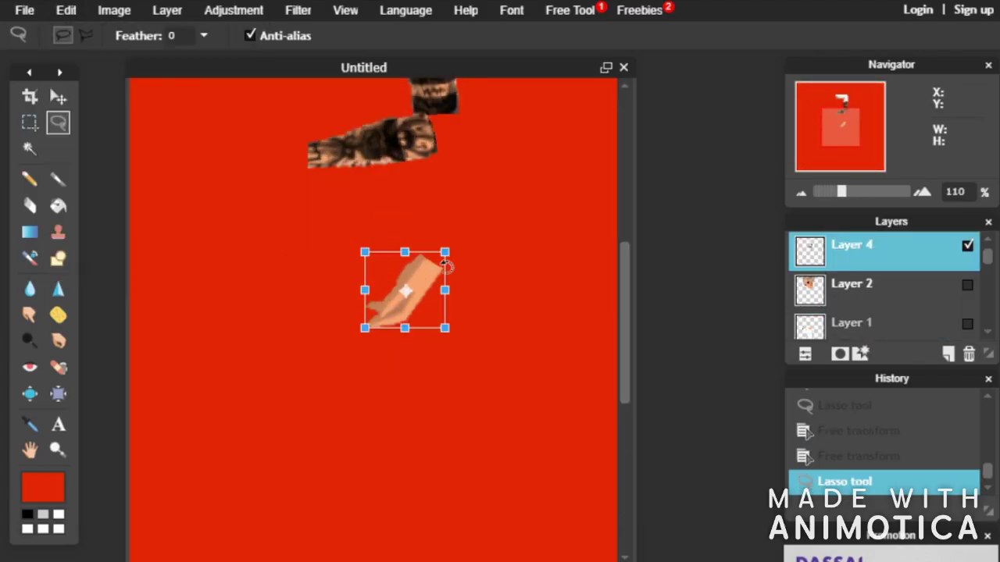
pyautogui.moveTo(461, 343); pyautogui.dragTo(417, 411)
pyautogui.moveTo(428, 289); pyautogui.dragTo(300, 159)
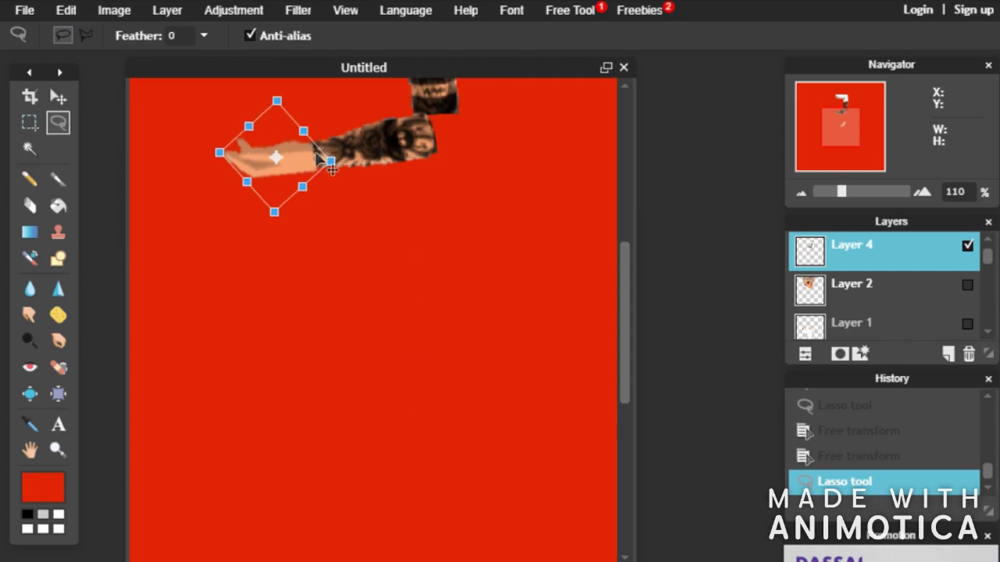
pyautogui.click(445, 353)
pyautogui.click(444, 349)
# Make Layer 2 and Layer 1 visible again beneath the bent arm
pyautogui.scroll(-3, 445, 349)
pyautogui.click(966, 284)
pyautogui.click(967, 323)
# Try to free transform the bent arm on Layer 4 from the canvas corner onto the character's shoulder
pyautogui.click(65, 11)
pyautogui.click(130, 154)
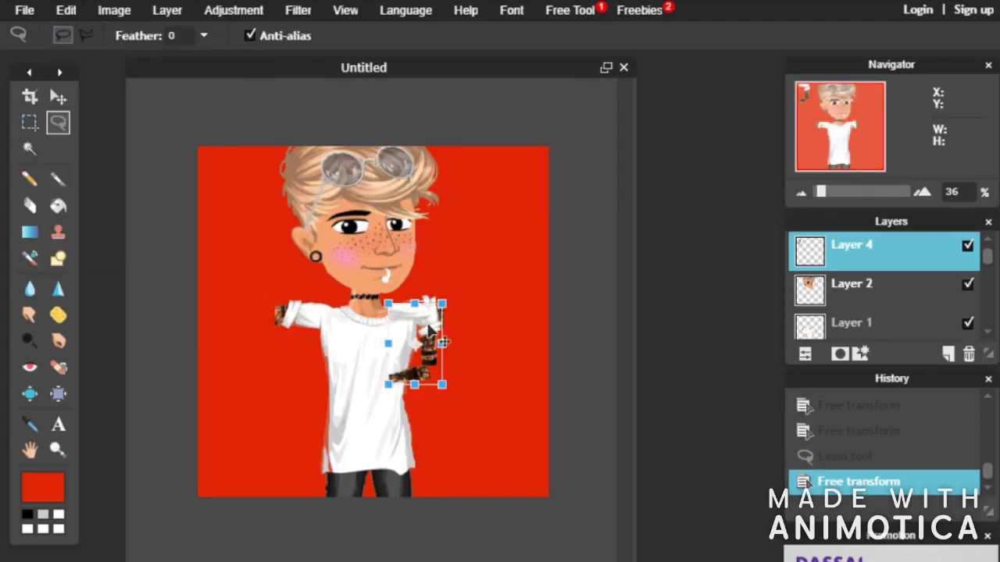
pyautogui.scroll(2, 433, 326)
pyautogui.scroll(-4, 439, 422)
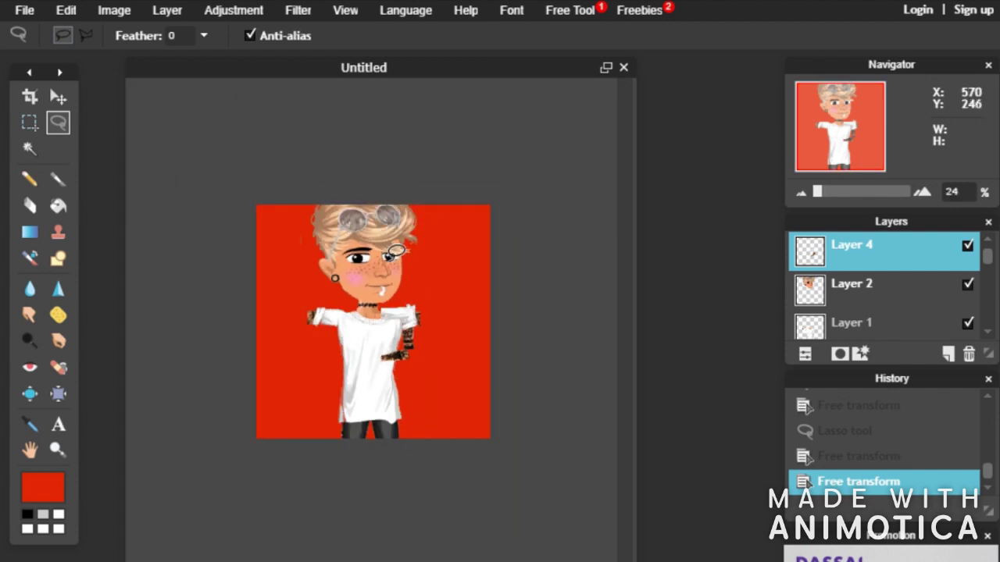
pyautogui.hotkey('ctrl', 'z')
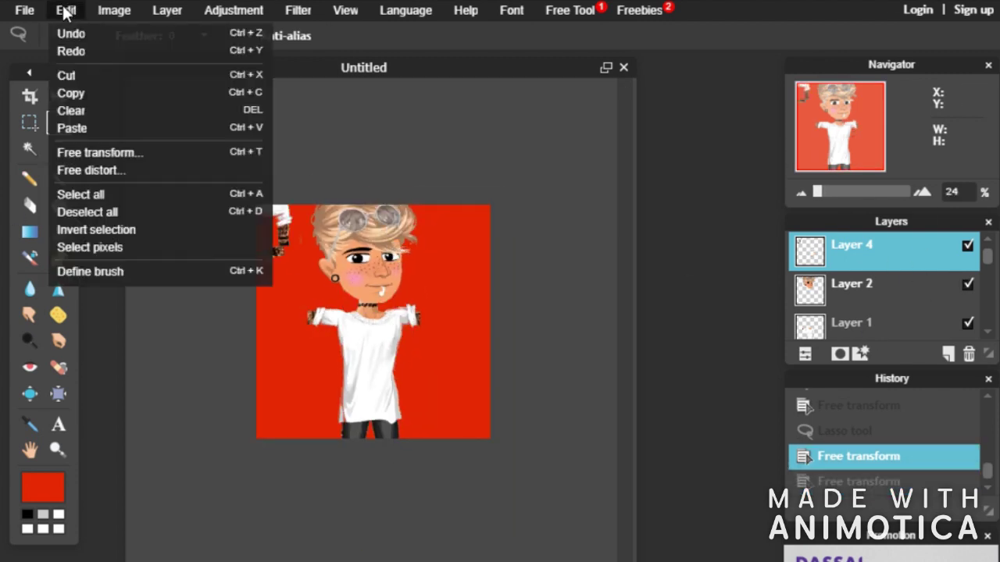
# Free transform the bent arm on Layer 4 from the canvas corner onto the tattooed shoulder stub and apply it
pyautogui.moveTo(272, 215); pyautogui.dragTo(395, 326)
pyautogui.click(469, 336)
pyautogui.click(469, 301)
pyautogui.scroll(5, 399, 375)
# Add the "1 left" arm image from the Pictures folder as a new layer
pyautogui.click(167, 10)
pyautogui.click(208, 94)
pyautogui.click(227, 62)
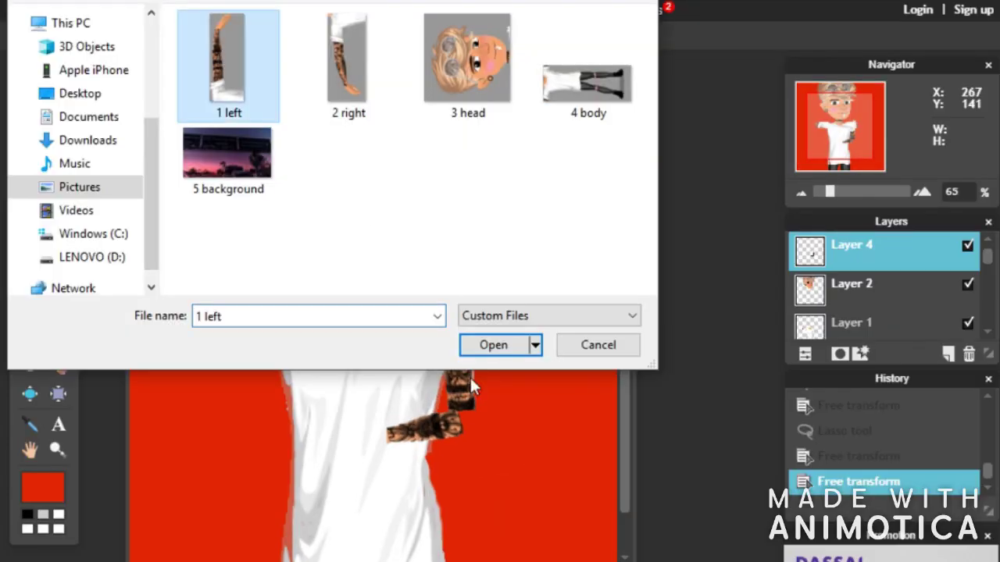
pyautogui.click(492, 345)
# Select the background around the new arm on Layer 6 with the Wand tool, clear it and deselect all
pyautogui.scroll(5, 361, 344)
pyautogui.click(29, 149)
pyautogui.click(410, 211)
pyautogui.press('Delete')
pyautogui.scroll(-3, 445, 336)
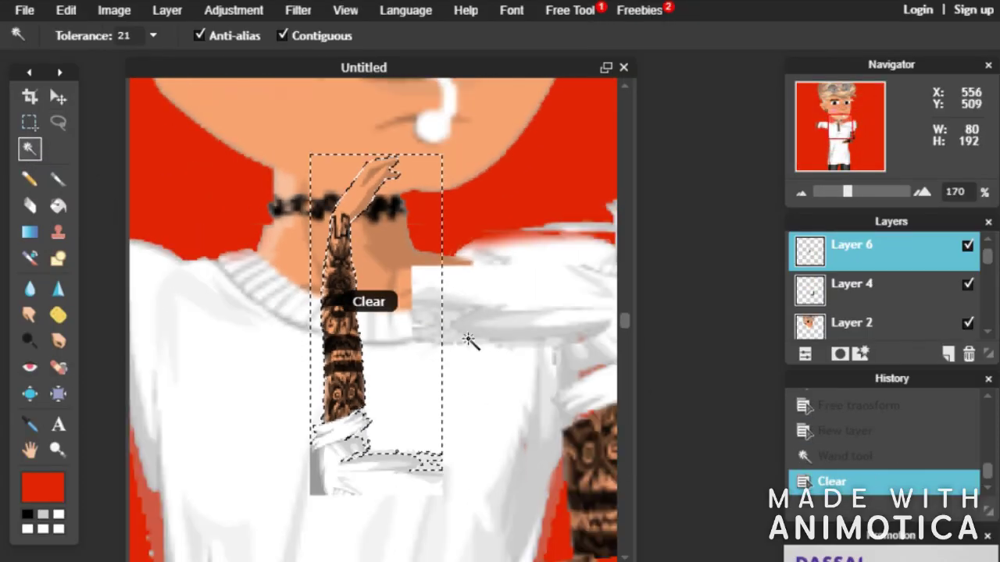
pyautogui.click(66, 10)
pyautogui.click(109, 213)
# Erase the forearm and sleeve from Layer 6, keeping only the hand, and free transform the layer
pyautogui.click(29, 205)
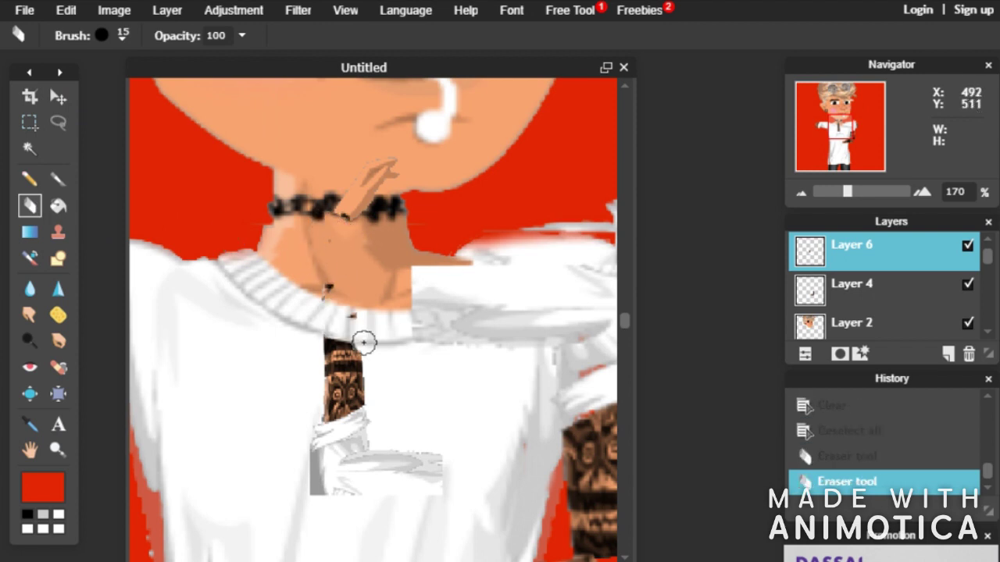
pyautogui.moveTo(407, 336); pyautogui.dragTo(408, 523)
pyautogui.click(319, 284)
pyautogui.scroll(-4, 492, 335)
pyautogui.scroll(1, 493, 335)
pyautogui.click(66, 10)
pyautogui.click(97, 152)
pyautogui.click(438, 312)
pyautogui.click(466, 348)
# Hide the layers beneath Layer 6 that obscure it and erase the stray specks below the hand
pyautogui.click(968, 323)
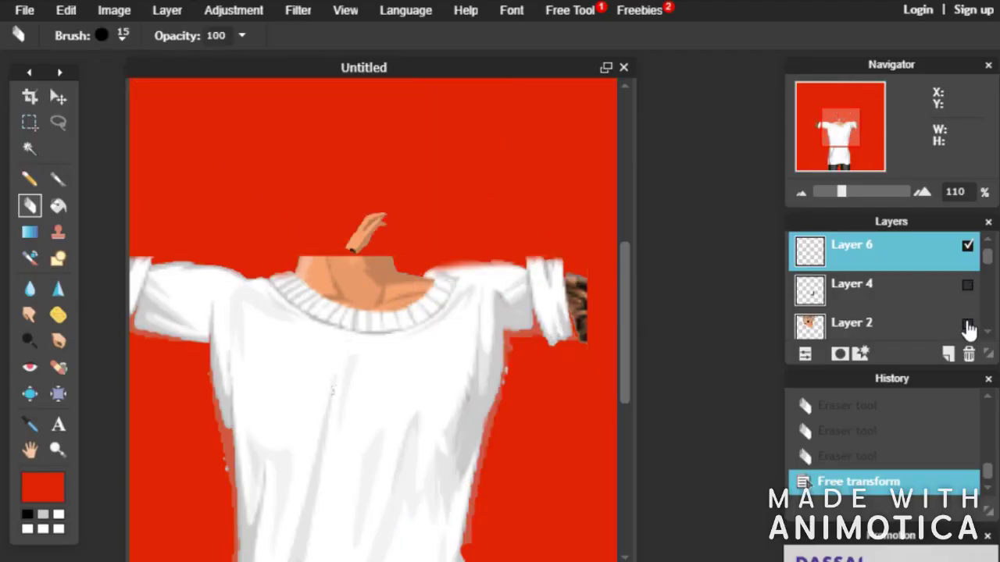
pyautogui.scroll(-1, 966, 316)
pyautogui.click(967, 267)
pyautogui.click(341, 393)
pyautogui.scroll(-2, 340, 393)
# Show only Layer 4's arm and Layer 6's hand over the red background, with Layer 6 active
pyautogui.click(967, 268)
pyautogui.scroll(1, 965, 270)
pyautogui.click(968, 321)
pyautogui.click(969, 246)
pyautogui.scroll(1, 972, 248)
pyautogui.click(870, 260)
# Try a free transform on the hand layer and undo it
pyautogui.click(66, 10)
pyautogui.click(148, 149)
pyautogui.press('Return')
pyautogui.scroll(3, 336, 333)
pyautogui.hotkey('ctrl', 'z')
# Free transform the hand on Layer 6 downward to beside the bent arm and apply it
pyautogui.click(67, 10)
pyautogui.click(148, 149)
pyautogui.moveTo(380, 263); pyautogui.dragTo(387, 393)
pyautogui.press('Return')
pyautogui.scroll(-2, 568, 387)
pyautogui.scroll(-2, 568, 387)
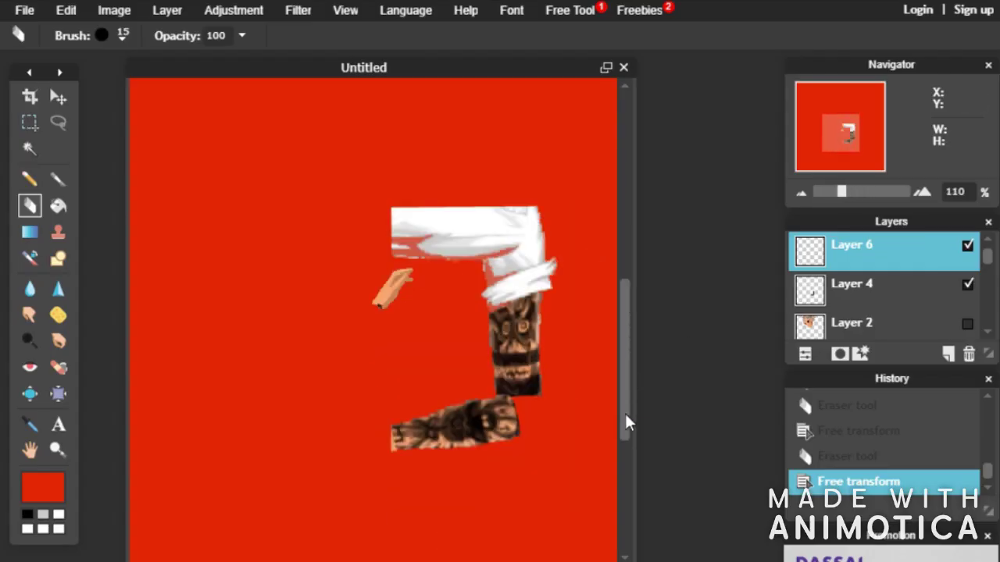
# Free transform the hand to rotate and enlarge it, align it with the forearm's wrist end and apply the change
pyautogui.click(66, 10)
pyautogui.click(148, 149)
pyautogui.moveTo(413, 367); pyautogui.dragTo(118, 288)
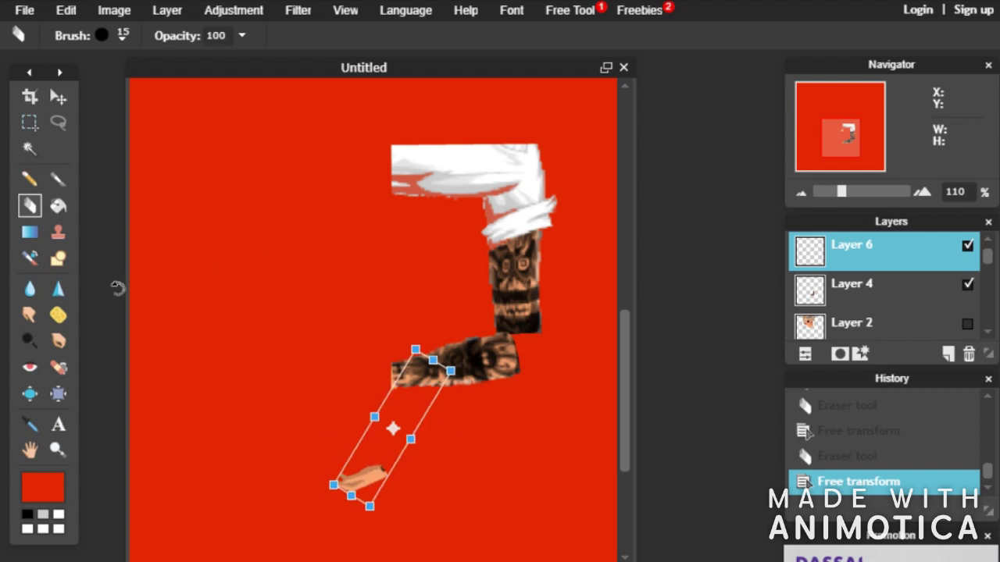
pyautogui.moveTo(451, 372); pyautogui.dragTo(488, 346)
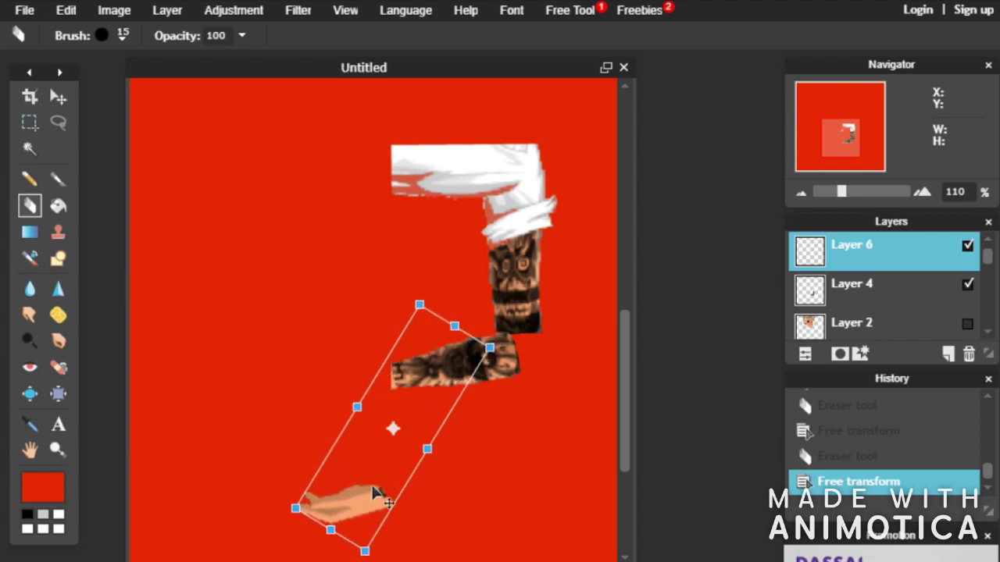
pyautogui.moveTo(361, 500); pyautogui.dragTo(367, 382)
pyautogui.moveTo(484, 215); pyautogui.dragTo(498, 230)
pyautogui.moveTo(351, 377)
pyautogui.mouseDown()
pyautogui.moveTo(368, 384)
pyautogui.moveTo(348, 393)
pyautogui.mouseUp()
pyautogui.moveTo(500, 243); pyautogui.dragTo(510, 257)
pyautogui.moveTo(333, 389)
pyautogui.mouseDown()
pyautogui.moveTo(351, 376)
pyautogui.moveTo(353, 388)
pyautogui.mouseUp()
pyautogui.click(446, 373)
pyautogui.click(443, 349)
# Sample light grey from the sleeve and paint over its red gaps with a size 9 brush
pyautogui.scroll(-2, 435, 413)
pyautogui.scroll(3, 435, 414)
pyautogui.scroll(2, 524, 383)
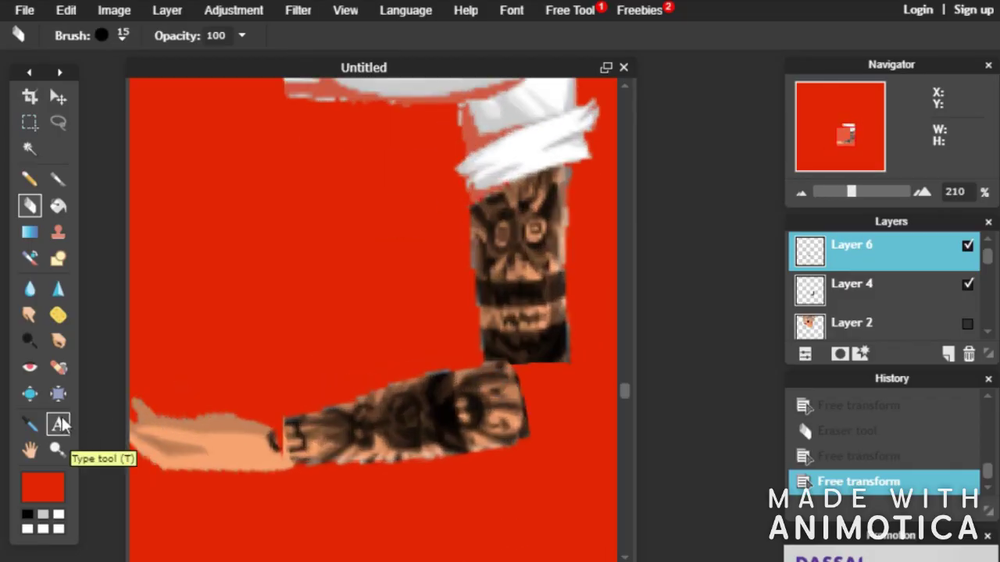
pyautogui.click(29, 424)
pyautogui.click(58, 179)
pyautogui.click(109, 35)
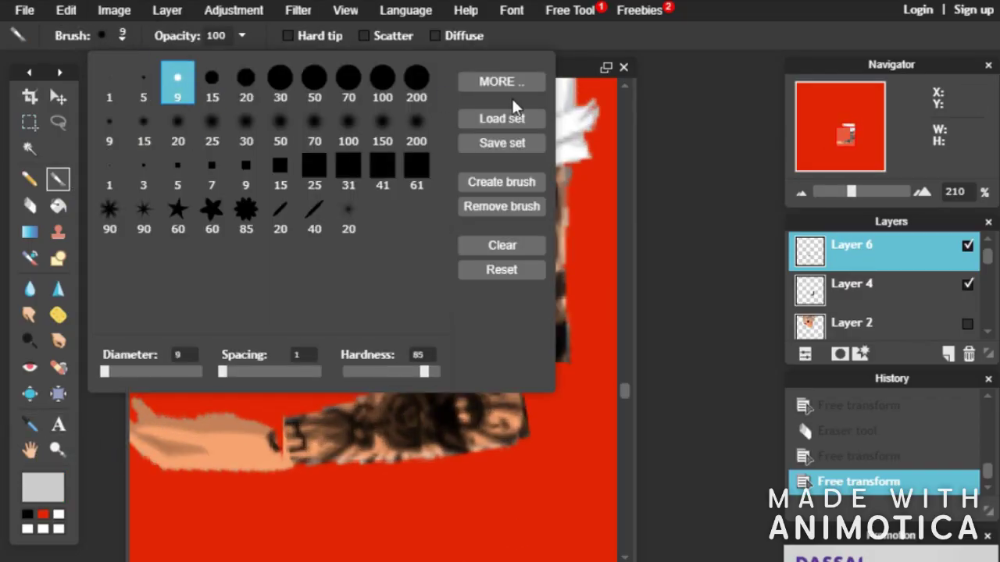
pyautogui.scroll(-1, 473, 124)
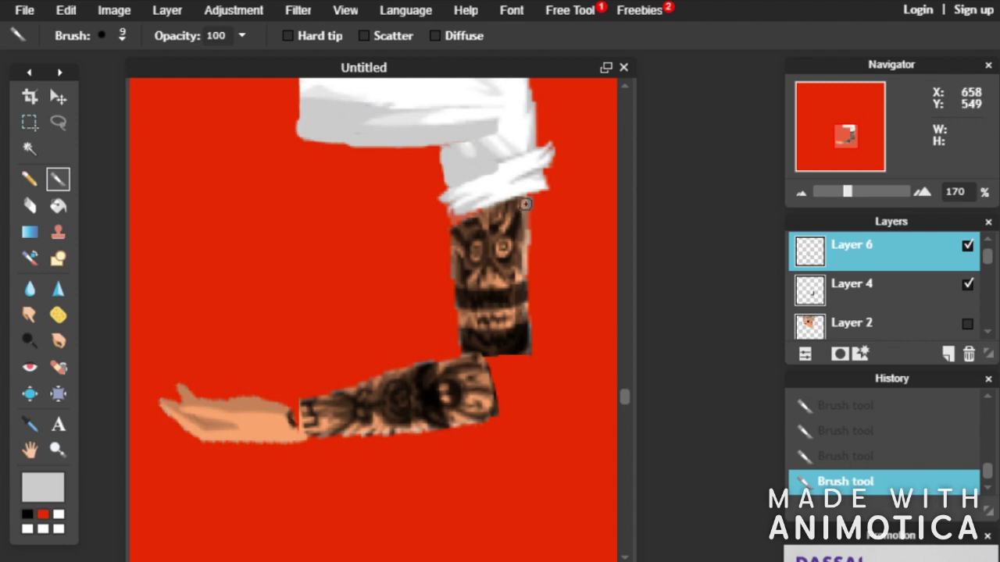
# Set the brush size to 5 and paint the gaps along the lower edge of the sleeve cuff light grey
pyautogui.scroll(2, 527, 190)
pyautogui.moveTo(394, 561); pyautogui.dragTo(427, 561)
pyautogui.click(111, 36)
pyautogui.click(145, 84)
pyautogui.click(630, 156)
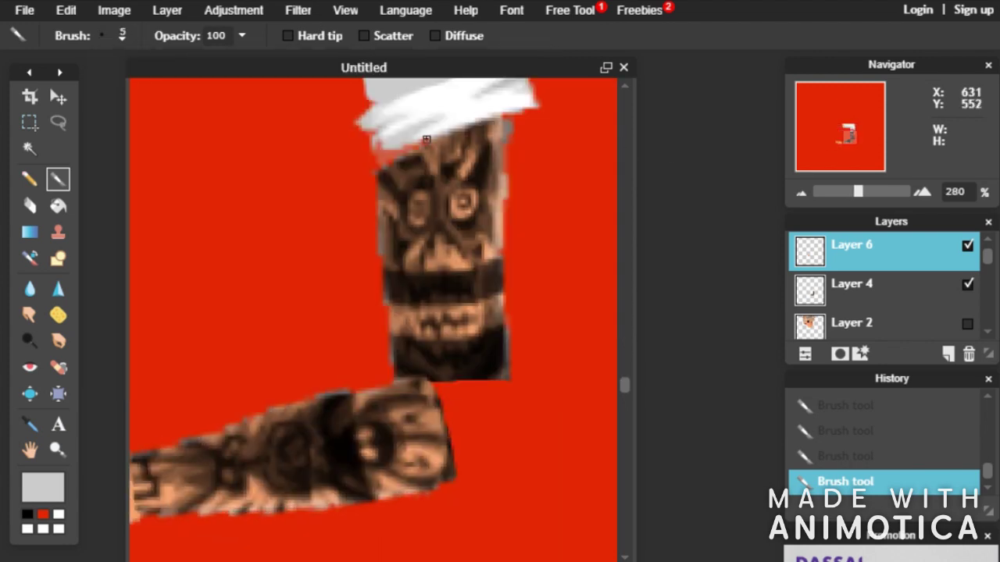
pyautogui.scroll(-2, 382, 157)
pyautogui.scroll(1, 430, 206)
# Sample black from the tattoo and brush a curved outline joining the upper arm and forearm at the elbow
pyautogui.click(114, 36)
pyautogui.click(466, 11)
pyautogui.click(30, 424)
pyautogui.click(67, 11)
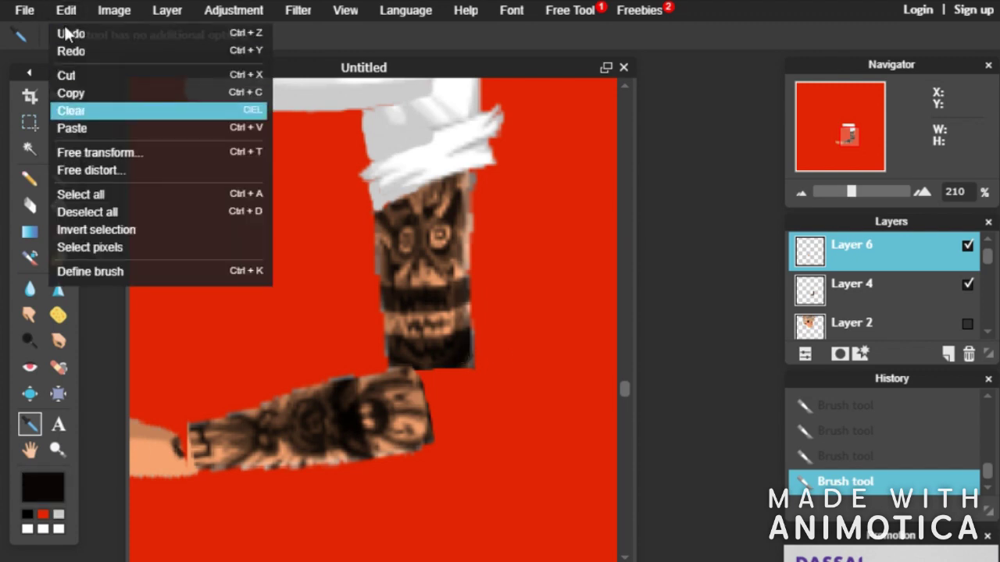
pyautogui.click(58, 179)
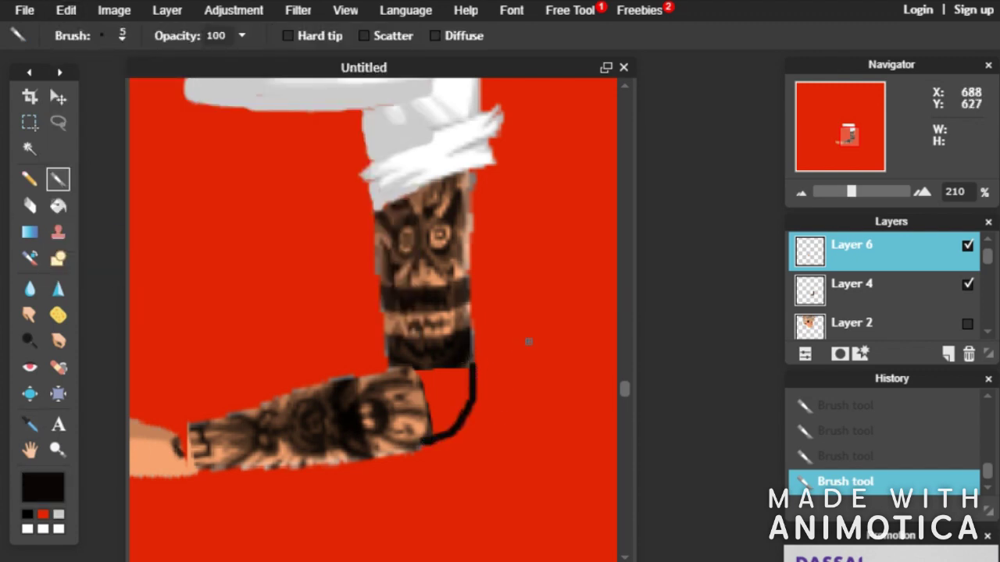
# Merge Layer 6 into Layer 4, then undo the merge and the black elbow strokes
pyautogui.rightClick(902, 289)
pyautogui.click(918, 258)
pyautogui.scroll(2, 501, 407)
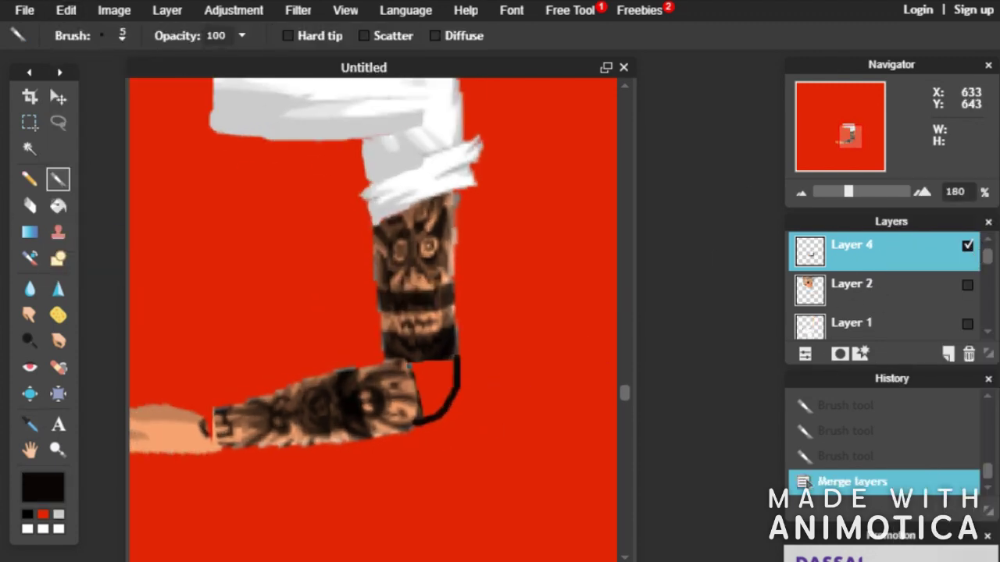
pyautogui.hotkey('ctrl', 'z')
pyautogui.hotkey('ctrl', 'z')
pyautogui.hotkey('ctrl', 'z')
# Merge the hand on Layer 6 into the arm on Layer 4
pyautogui.scroll(2, 610, 378)
pyautogui.rightClick(890, 288)
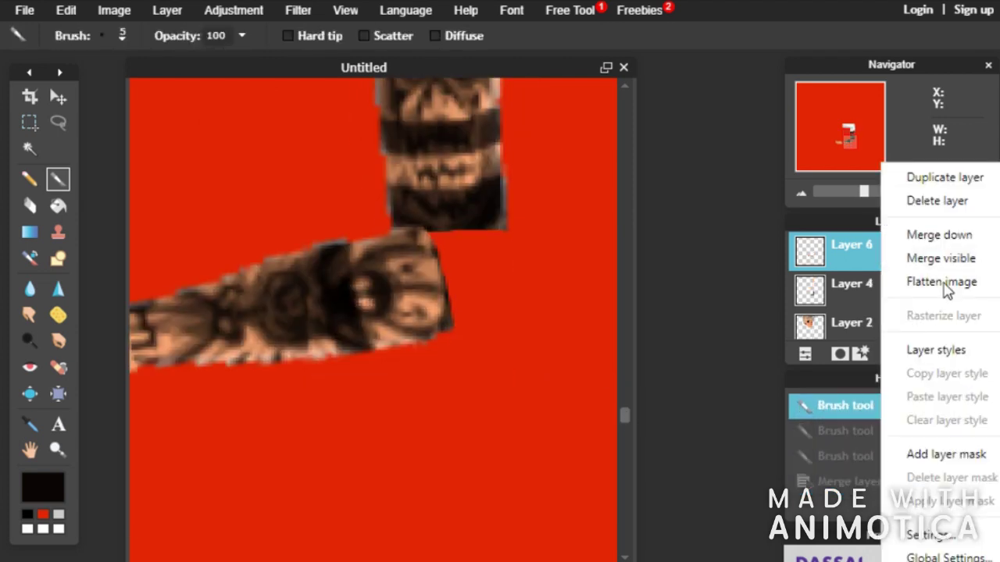
pyautogui.click(914, 257)
pyautogui.scroll(1, 503, 323)
# Sample dark brown from the tattoo and brush the elbow's outer curve and the forearm's end edge
pyautogui.click(30, 424)
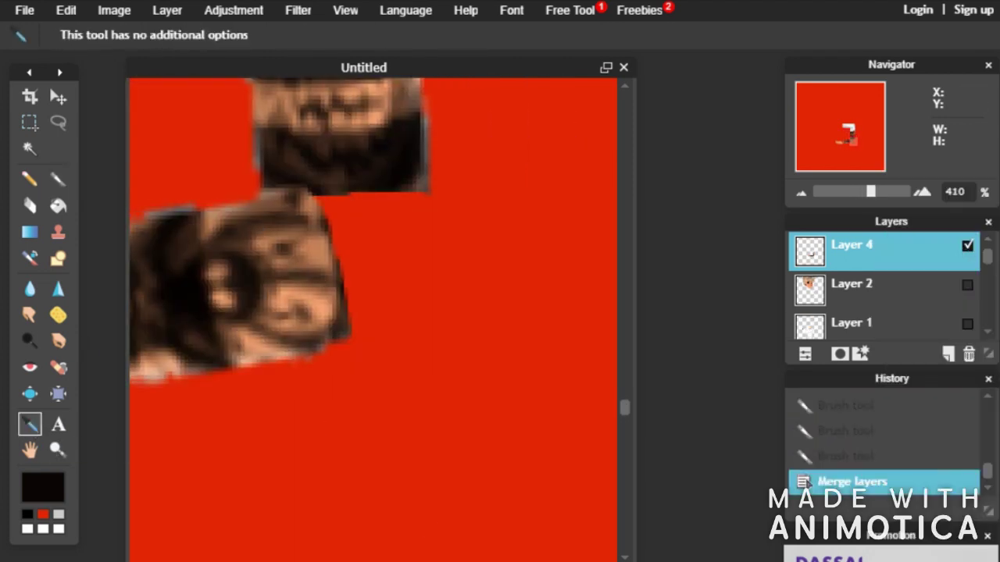
pyautogui.click(55, 180)
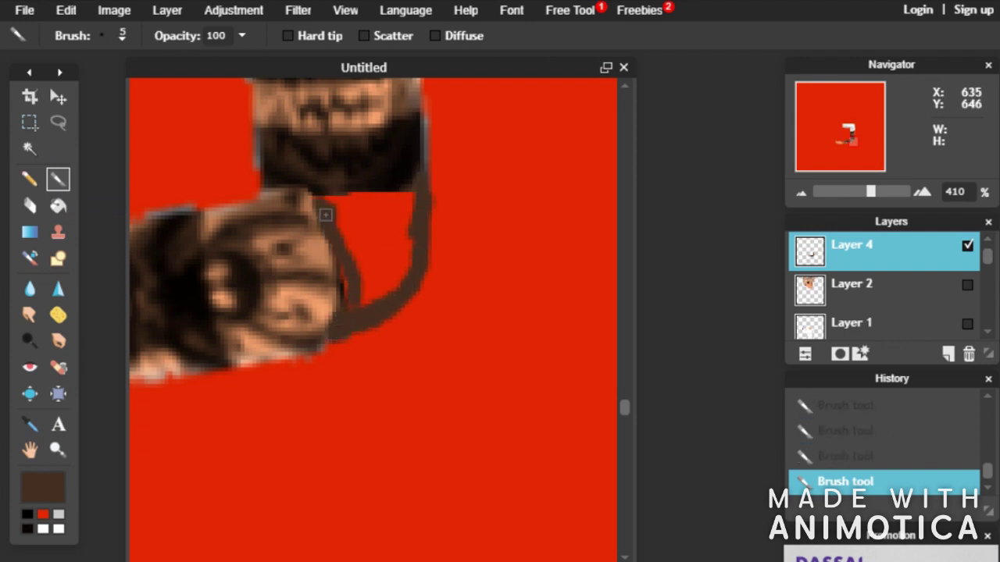
pyautogui.moveTo(326, 215); pyautogui.dragTo(344, 292)
pyautogui.scroll(-2, 351, 288)
pyautogui.scroll(2, 351, 288)
# Switch the colour to black and brush a line along the inside of the elbow's outer curve
pyautogui.click(28, 529)
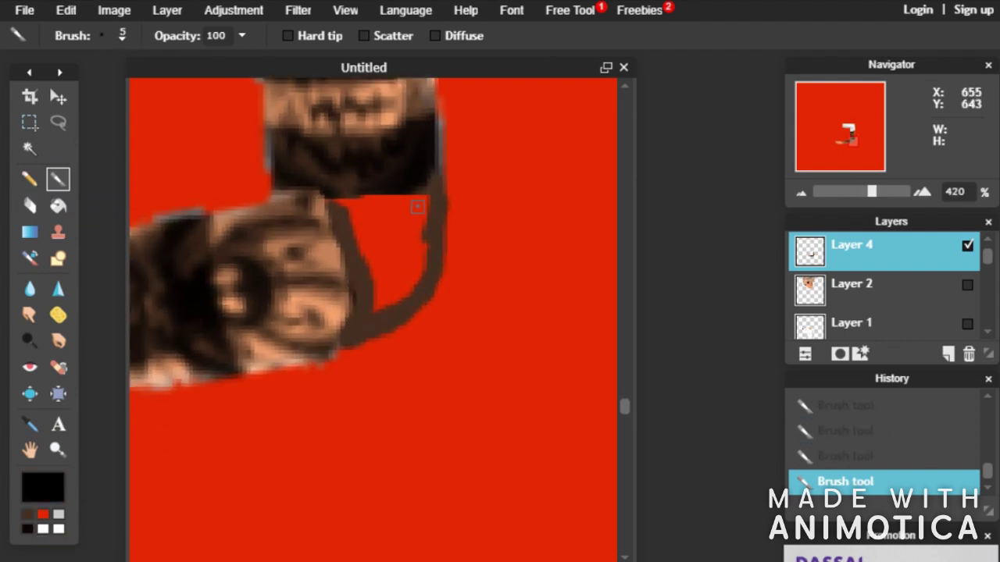
pyautogui.scroll(-5, 392, 290)
pyautogui.scroll(4, 421, 351)
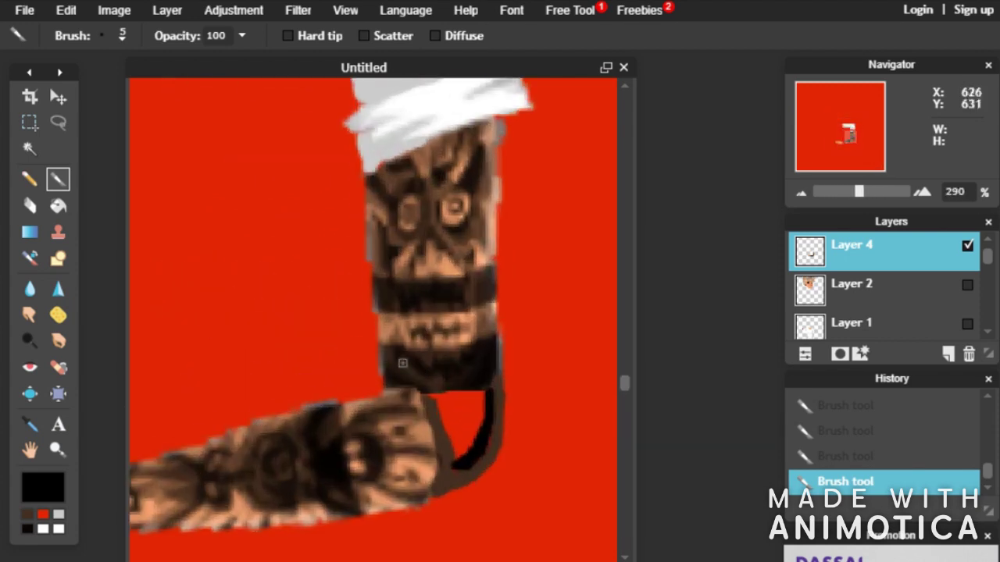
# Open Notepad, write "i honestly do not know ho", clear the text and minimize the window
pyautogui.press('super')
pyautogui.write('notepa')
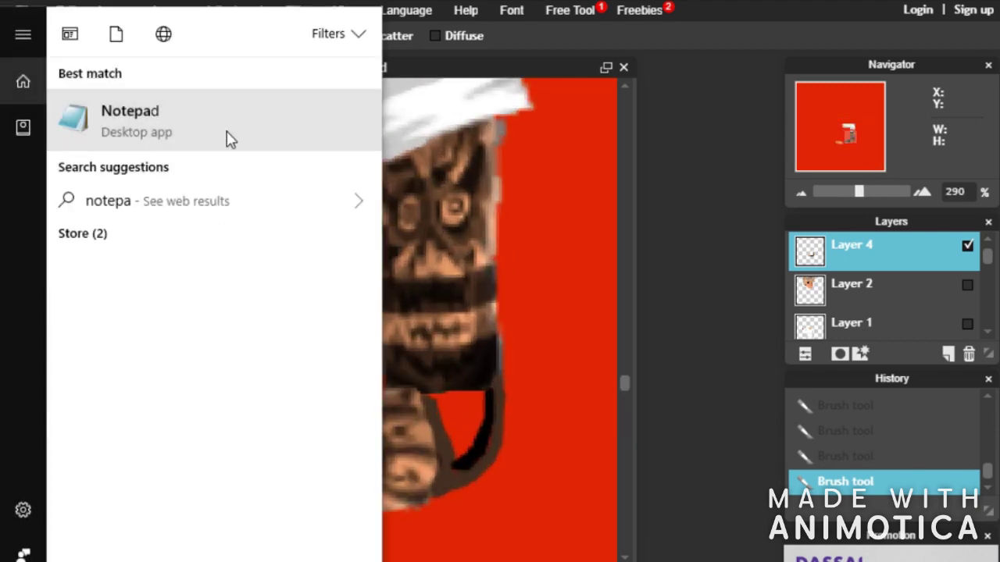
pyautogui.click(226, 138)
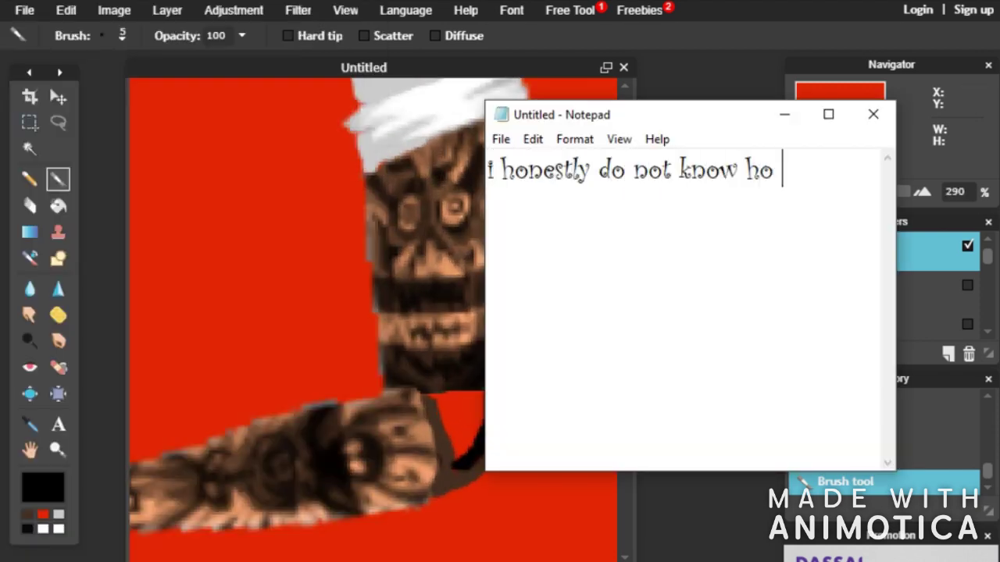
pyautogui.hotkey('ctrl', 'a')
pyautogui.press('BackSpace')
pyautogui.click(784, 115)
# Brush black lines around the rest of the elbow gap and diagonally across it to form two tattoo compartments
pyautogui.scroll(3, 422, 437)
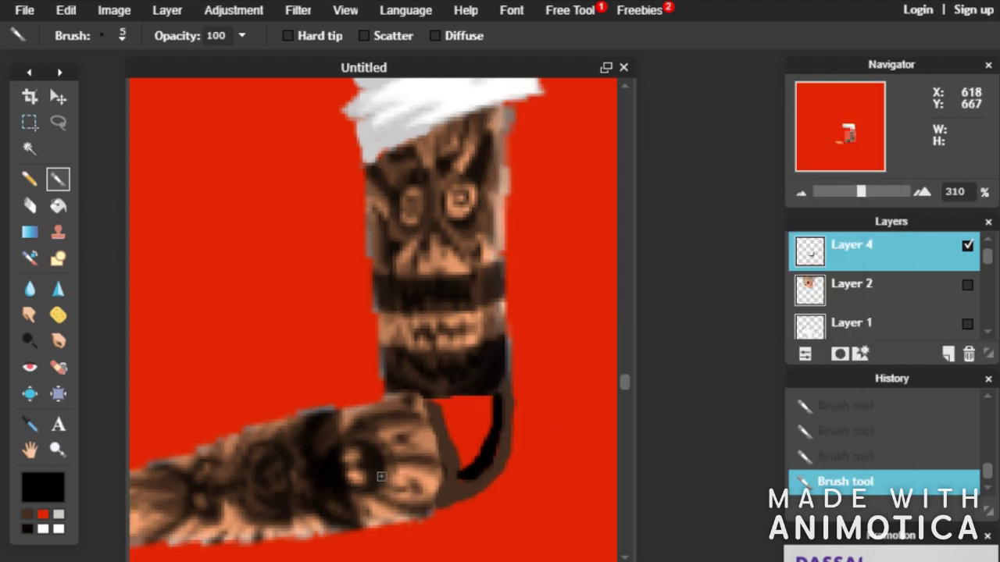
pyautogui.moveTo(624, 380); pyautogui.dragTo(625, 405)
pyautogui.scroll(1, 503, 284)
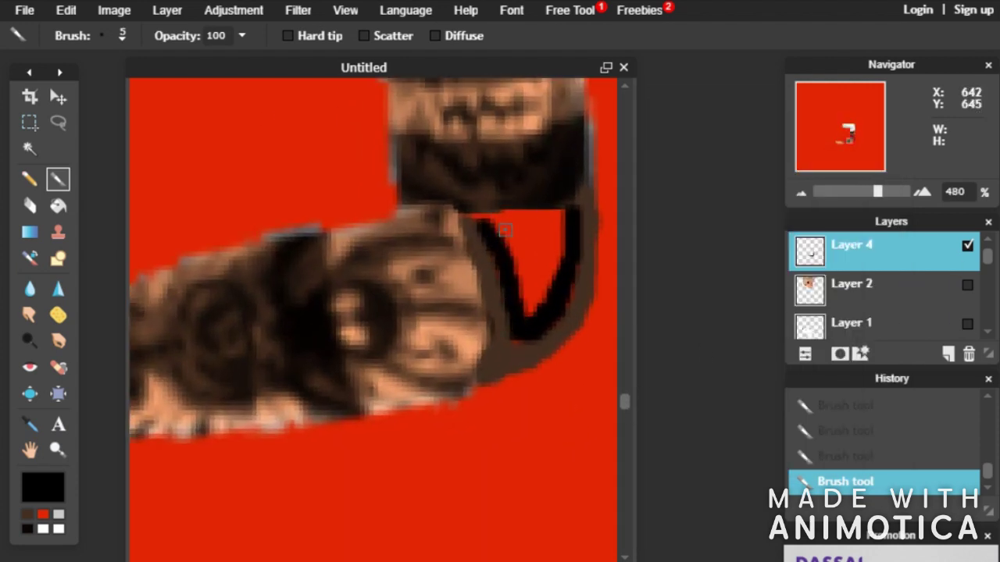
pyautogui.scroll(1, 577, 264)
pyautogui.moveTo(424, 561); pyautogui.dragTo(461, 561)
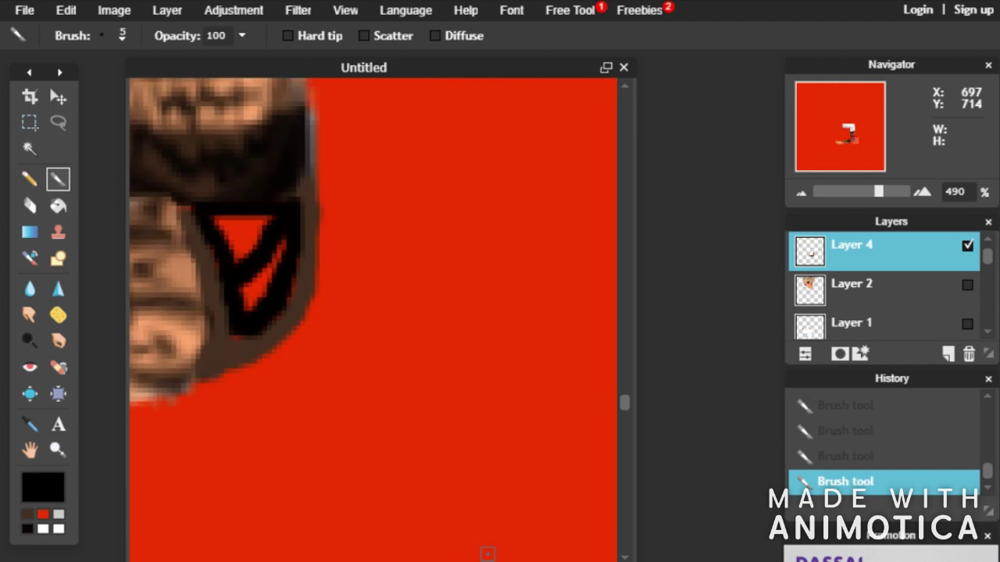
# Sample dark brown from the upper arm and fill the two red compartments inside the elbow with it
pyautogui.click(29, 425)
pyautogui.click(218, 175)
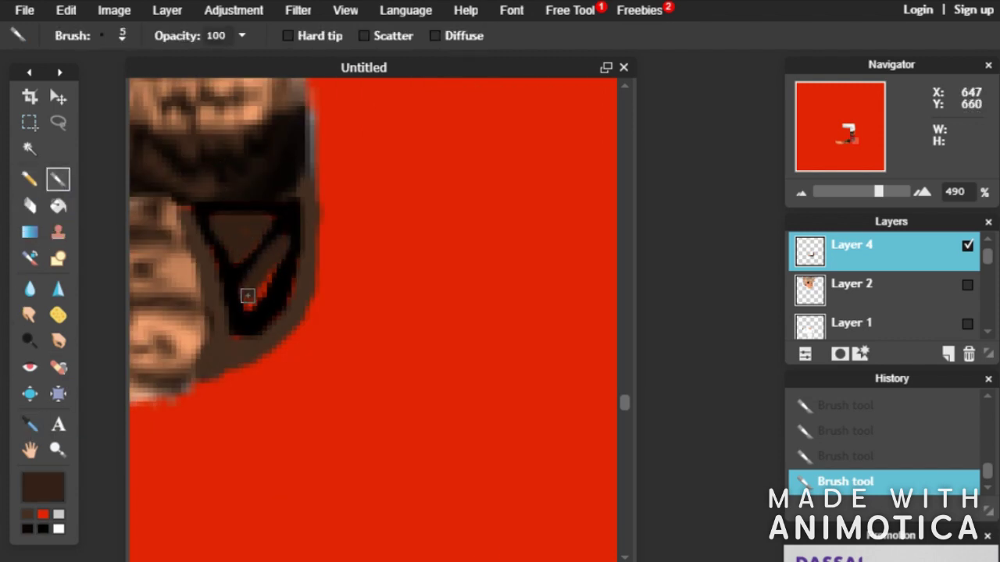
pyautogui.scroll(-3, 183, 212)
pyautogui.scroll(3, 304, 252)
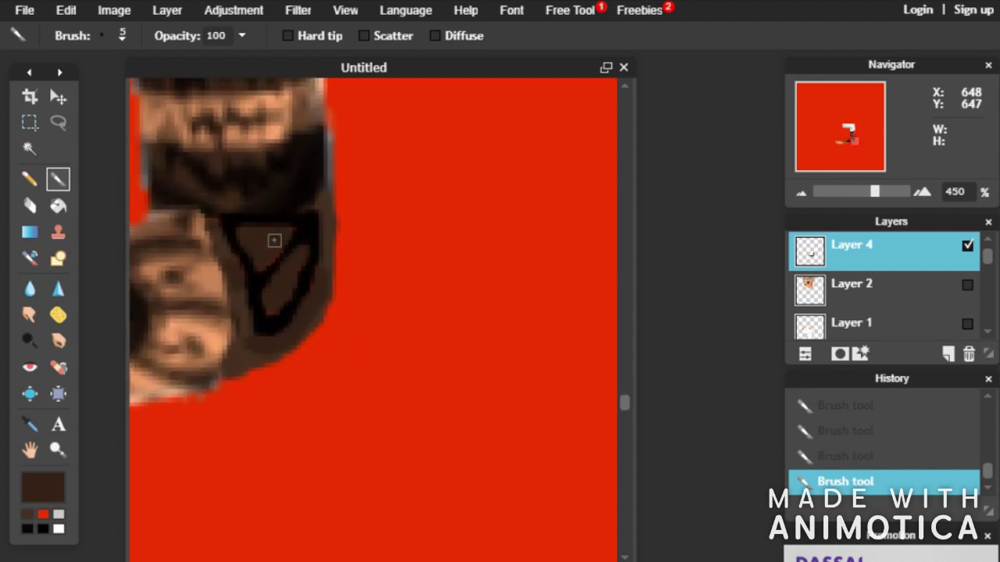
pyautogui.scroll(-5, 308, 478)
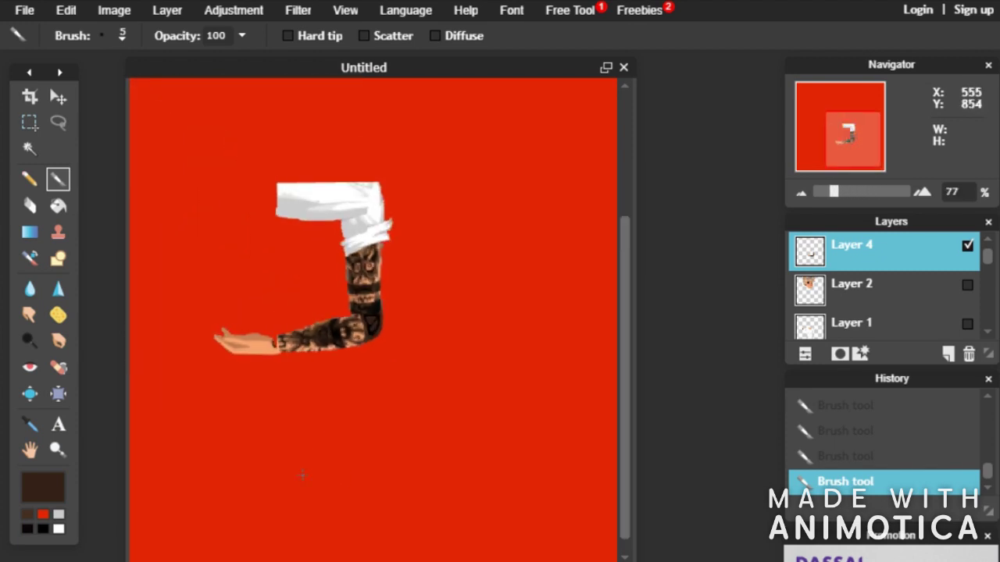
# Sample light tan from the arm, set the brush size to 3 and paint dotted lines inside the elbow's compartments
pyautogui.scroll(5, 313, 382)
pyautogui.click(30, 425)
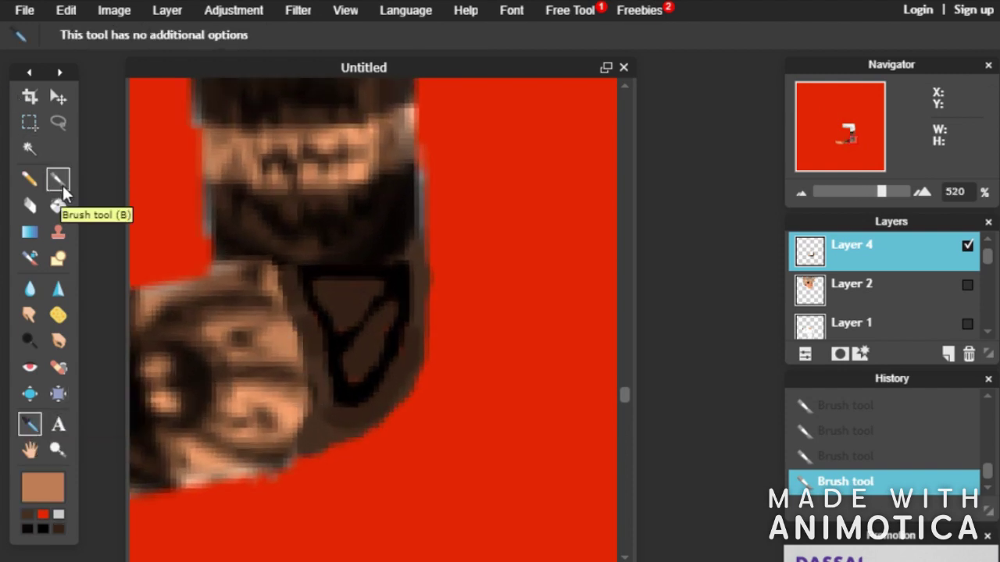
pyautogui.click(62, 188)
pyautogui.click(121, 35)
pyautogui.press('BackSpace')
pyautogui.write('3')
pyautogui.click(692, 297)
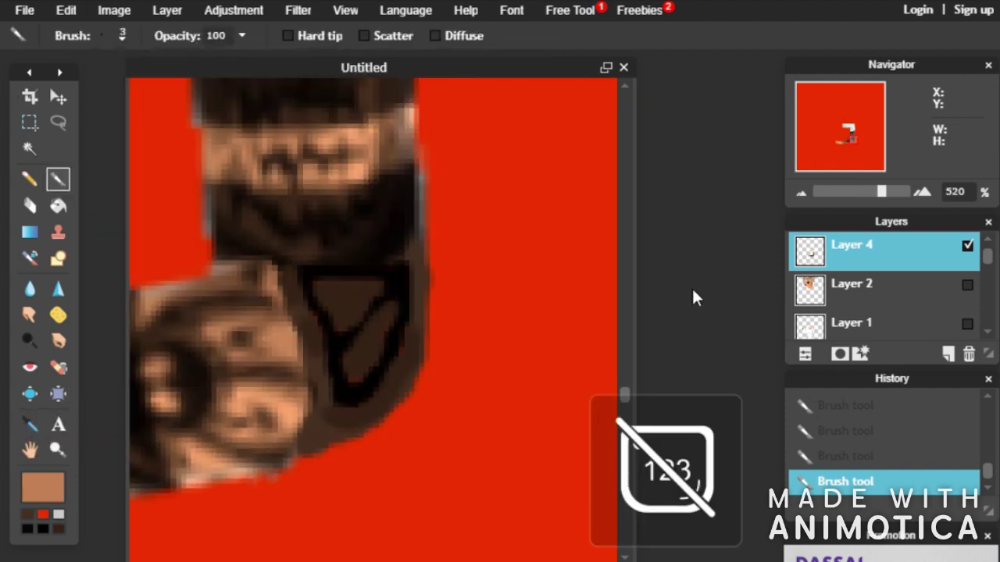
pyautogui.scroll(1, 325, 282)
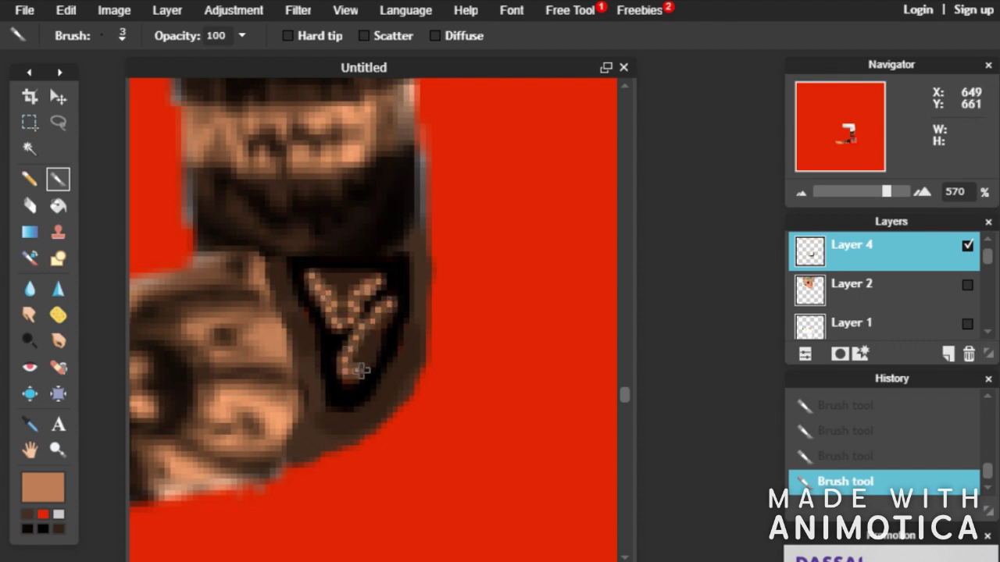
pyautogui.scroll(-5, 361, 371)
pyautogui.scroll(3, 375, 401)
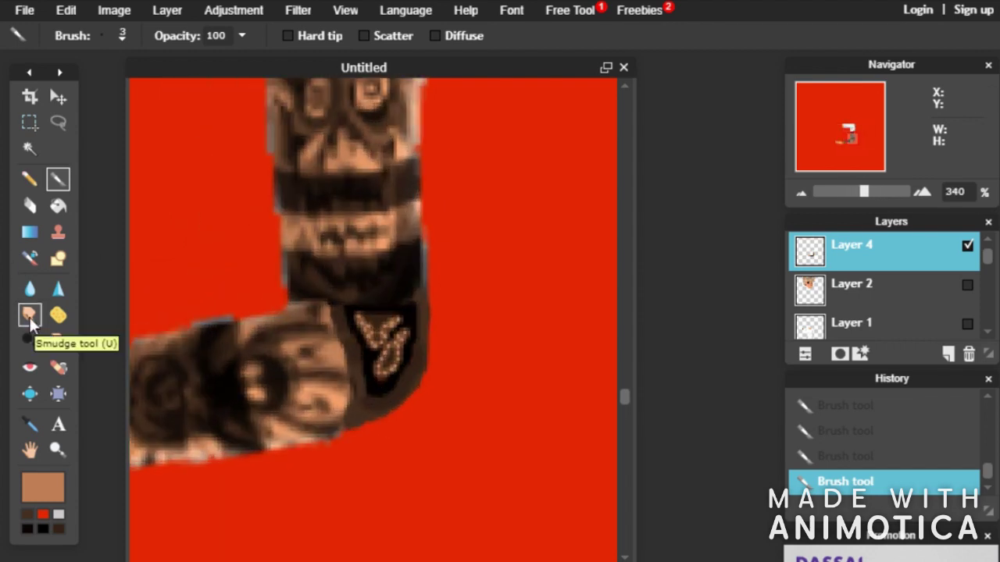
# Try to blur the elbow's outer edge with the size 50 Blur tool at strength 100
pyautogui.click(30, 289)
pyautogui.moveTo(429, 312)
pyautogui.mouseDown()
pyautogui.moveTo(384, 335)
pyautogui.moveTo(467, 397)
pyautogui.mouseUp()
pyautogui.hotkey('ctrl', 'z')
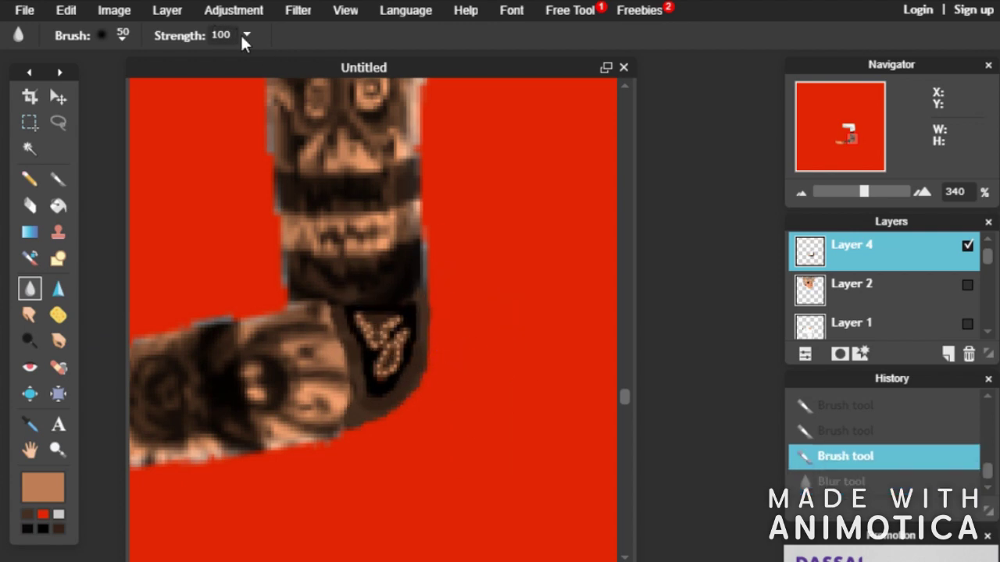
# Blur the outer edge of the elbow joint with the size 50 Blur tool at strength 50
pyautogui.moveTo(391, 344); pyautogui.dragTo(367, 312)
pyautogui.scroll(-5, 495, 457)
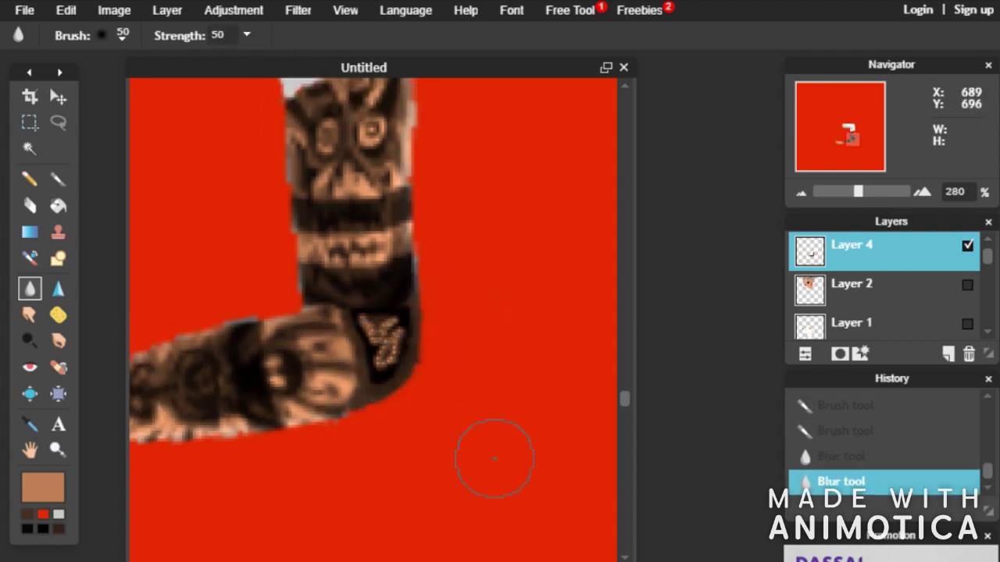
pyautogui.scroll(3, 439, 462)
pyautogui.hotkey('alt', 'Tab')
pyautogui.write('k i')
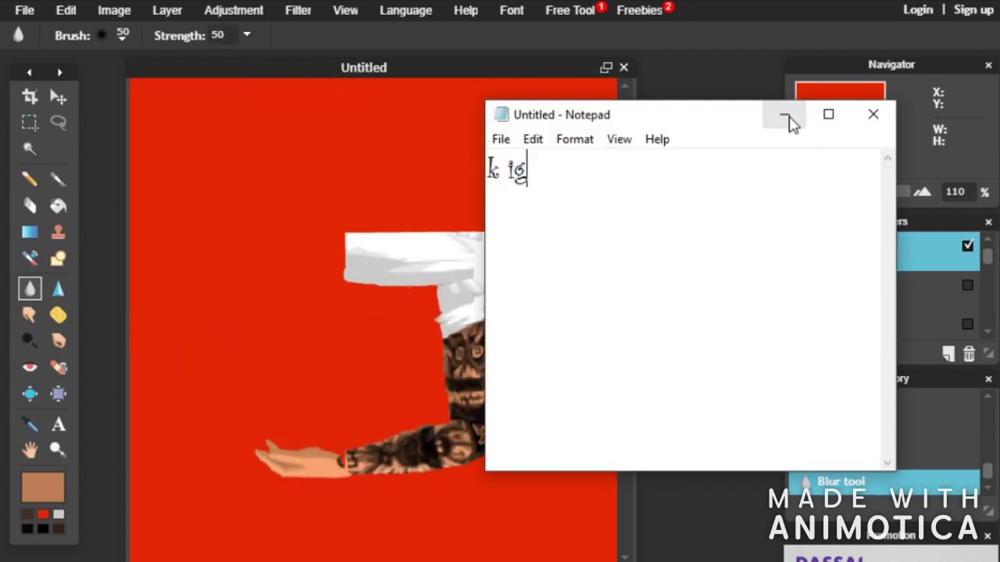
pyautogui.click(785, 118)
# Paint the red gap between the hand and the tattooed forearm with the current tan colour and a size 3 brush
pyautogui.scroll(3, 617, 351)
pyautogui.scroll(-2, 631, 359)
pyautogui.moveTo(626, 369); pyautogui.dragTo(624, 418)
pyautogui.scroll(4, 413, 417)
pyautogui.click(59, 180)
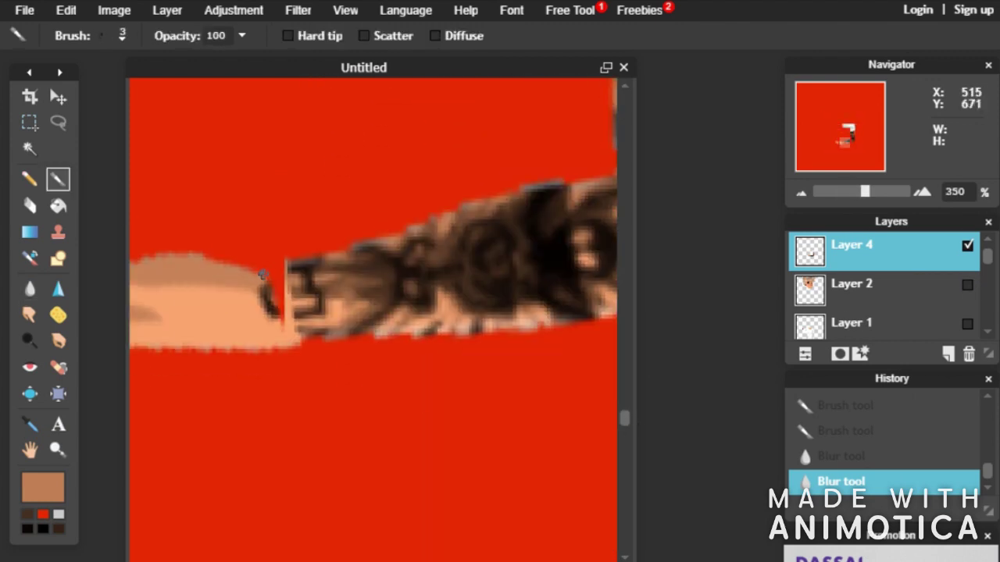
pyautogui.click(109, 38)
pyautogui.click(281, 299)
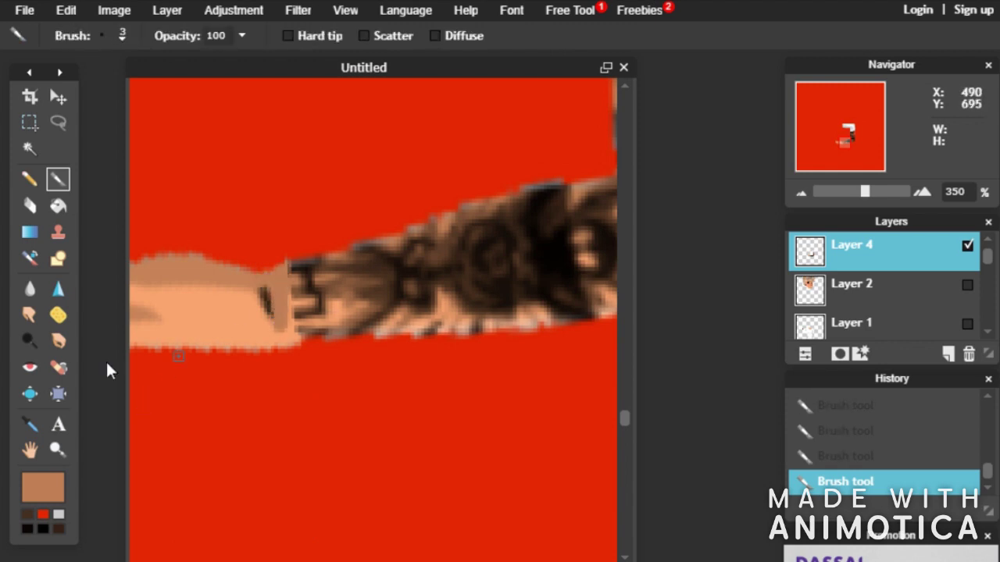
# Sample the light skin tone from the hand and paint over the dark marks at the wrist with the size 3 brush
pyautogui.click(35, 425)
pyautogui.click(202, 335)
pyautogui.click(61, 185)
pyautogui.moveTo(264, 293); pyautogui.dragTo(275, 311)
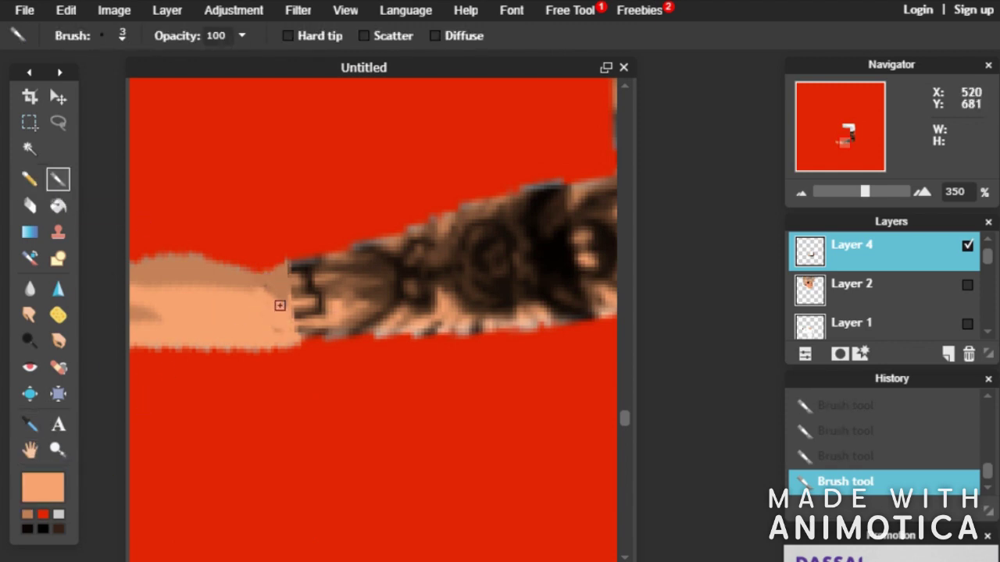
pyautogui.scroll(-1, 257, 285)
pyautogui.hotkey('ctrl', 'z')
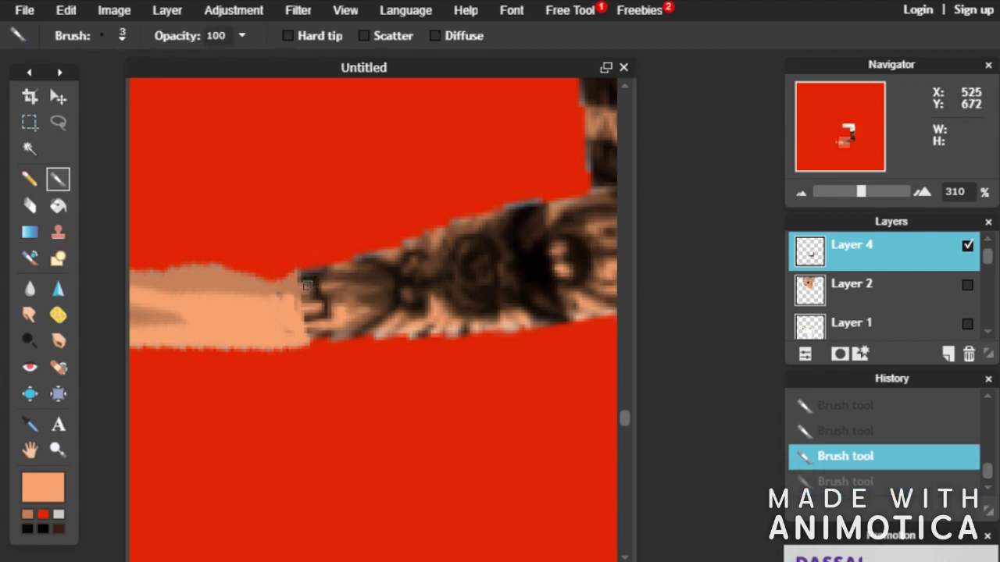
pyautogui.click(283, 301)
# Show Layer 2 and move Layer 1 above it in the layer stack
pyautogui.scroll(-12, 283, 301)
pyautogui.click(968, 285)
pyautogui.moveTo(965, 323); pyautogui.dragTo(968, 307)
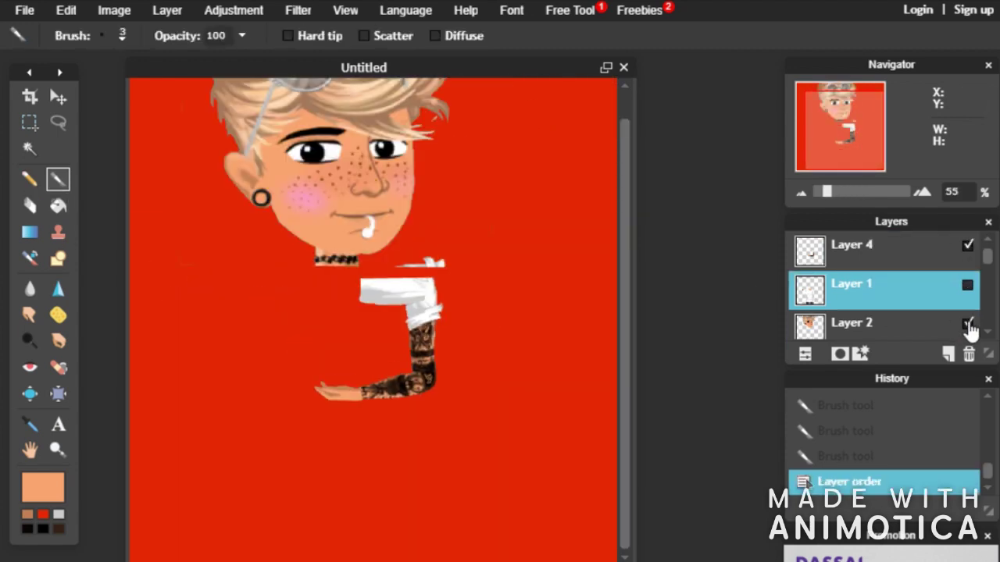
# Erase the leftover white shirt fragments beside the neck on Layer 2 with the size 15 Eraser
pyautogui.scroll(2, 516, 347)
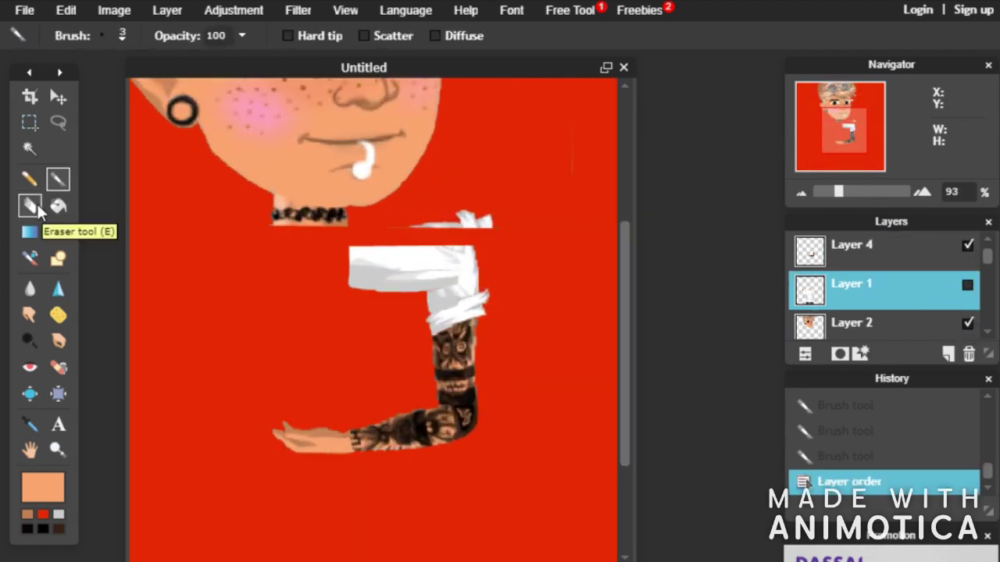
pyautogui.click(41, 213)
pyautogui.click(868, 323)
pyautogui.scroll(1, 562, 188)
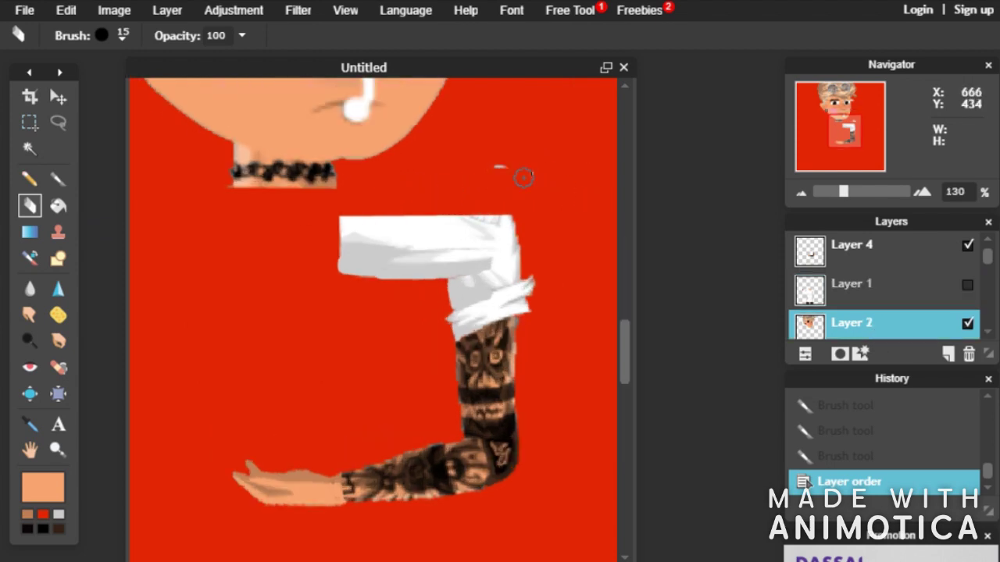
pyautogui.moveTo(523, 177); pyautogui.dragTo(497, 172)
pyautogui.scroll(-2, 500, 179)
pyautogui.moveTo(158, 256); pyautogui.dragTo(308, 298)
pyautogui.scroll(-2, 307, 298)
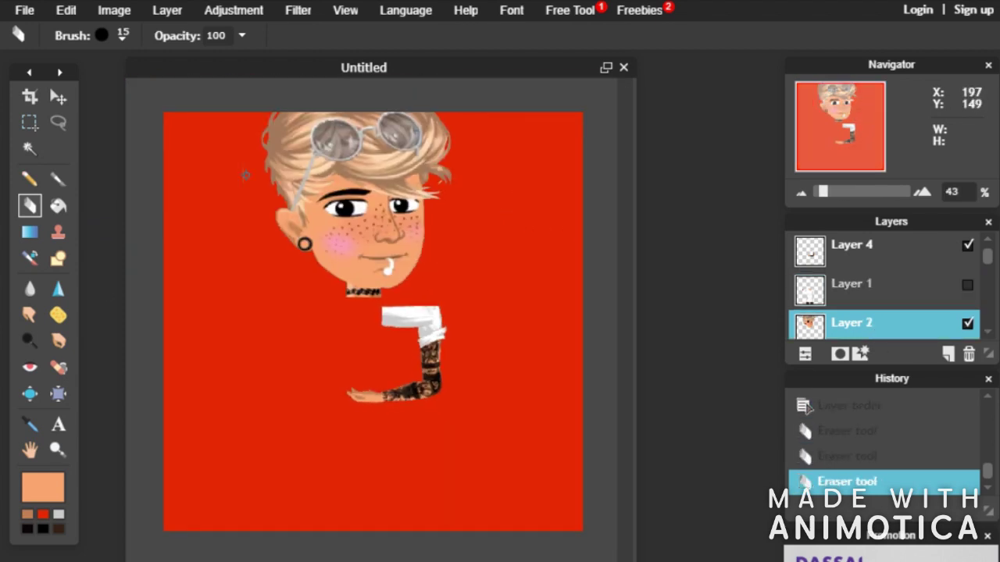
# Show Layer 1 and free transform the arm on Layer 4, enlarging it slightly and fitting it to the shirt's shoulder
pyautogui.click(969, 288)
pyautogui.scroll(1, 462, 385)
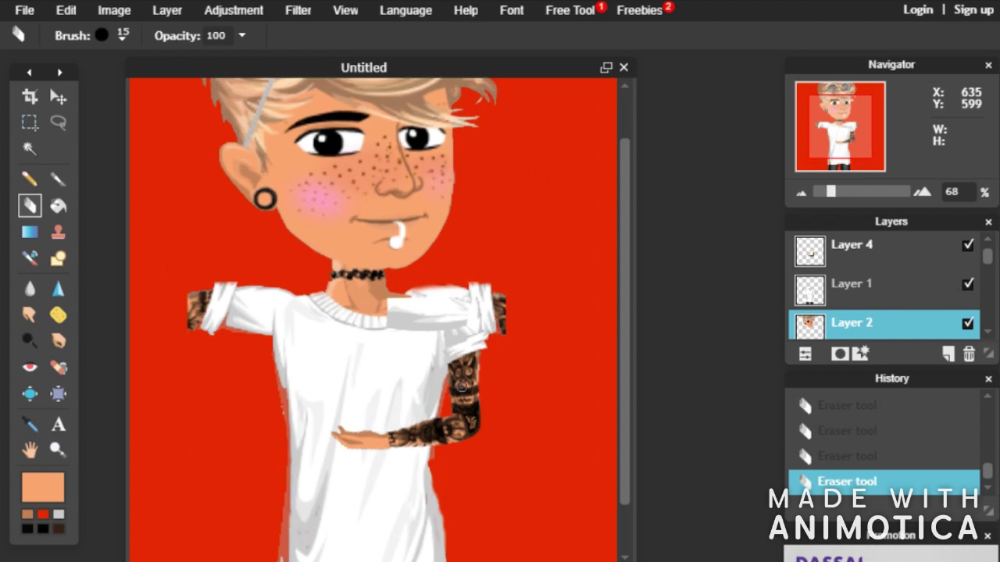
pyautogui.click(851, 248)
pyautogui.click(66, 10)
pyautogui.click(192, 152)
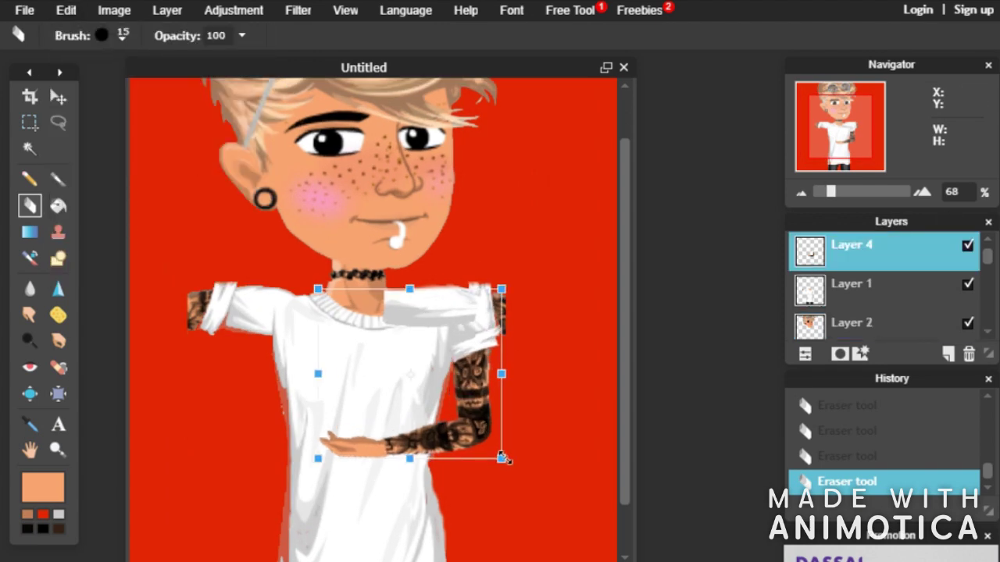
pyautogui.moveTo(503, 374); pyautogui.dragTo(508, 374)
pyautogui.moveTo(483, 350)
pyautogui.mouseDown()
pyautogui.moveTo(460, 358)
pyautogui.moveTo(468, 328)
pyautogui.moveTo(480, 332)
pyautogui.mouseUp()
pyautogui.press('Return')
pyautogui.click(463, 352)
# Erase the squared sleeve end overlapping the chest and shoulder on Layer 4 with the size 15 Eraser
pyautogui.scroll(5, 453, 335)
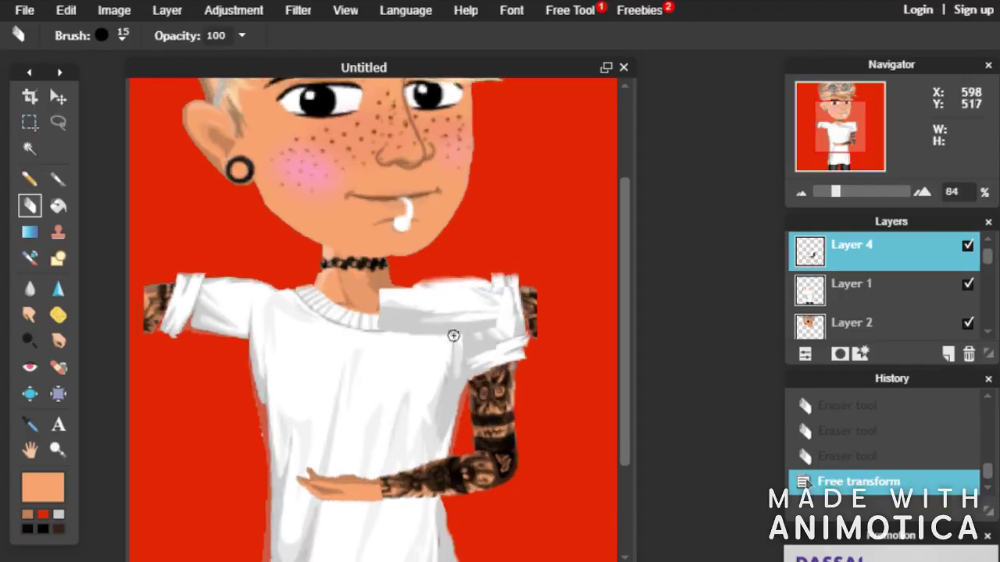
pyautogui.moveTo(548, 332)
pyautogui.mouseDown()
pyautogui.moveTo(515, 232)
pyautogui.moveTo(436, 229)
pyautogui.mouseUp()
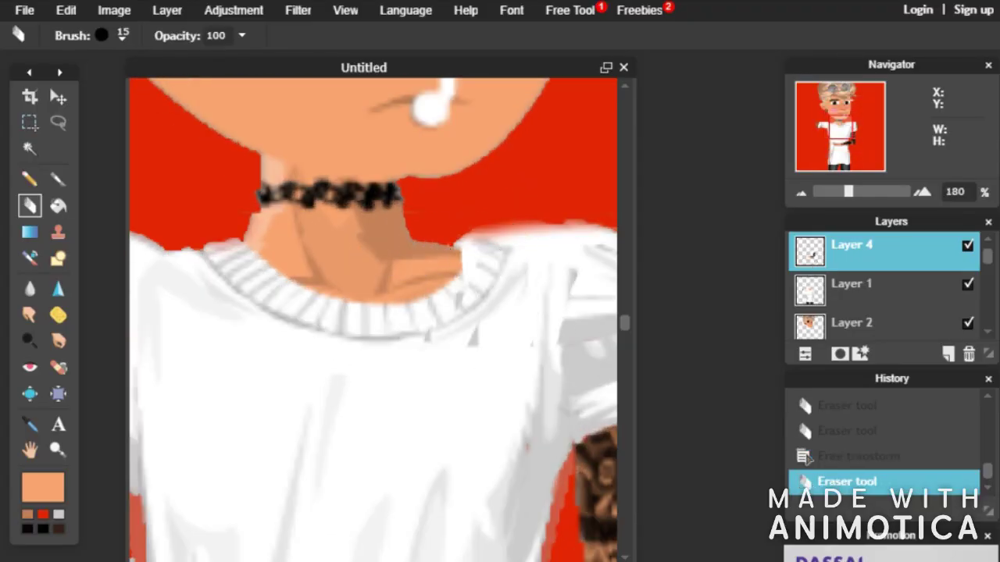
pyautogui.moveTo(373, 561); pyautogui.dragTo(447, 561)
pyautogui.rightClick(285, 488)
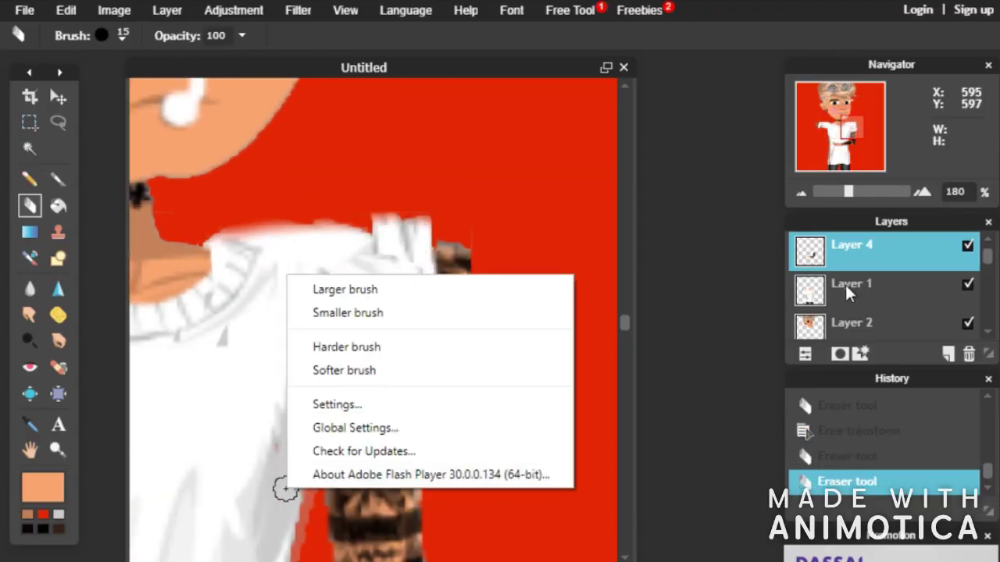
# Erase the original outstretched sleeve and arm stump behind the bent arm on Layer 1
pyautogui.click(848, 289)
pyautogui.click(890, 318)
pyautogui.click(920, 297)
pyautogui.moveTo(371, 235); pyautogui.dragTo(430, 222)
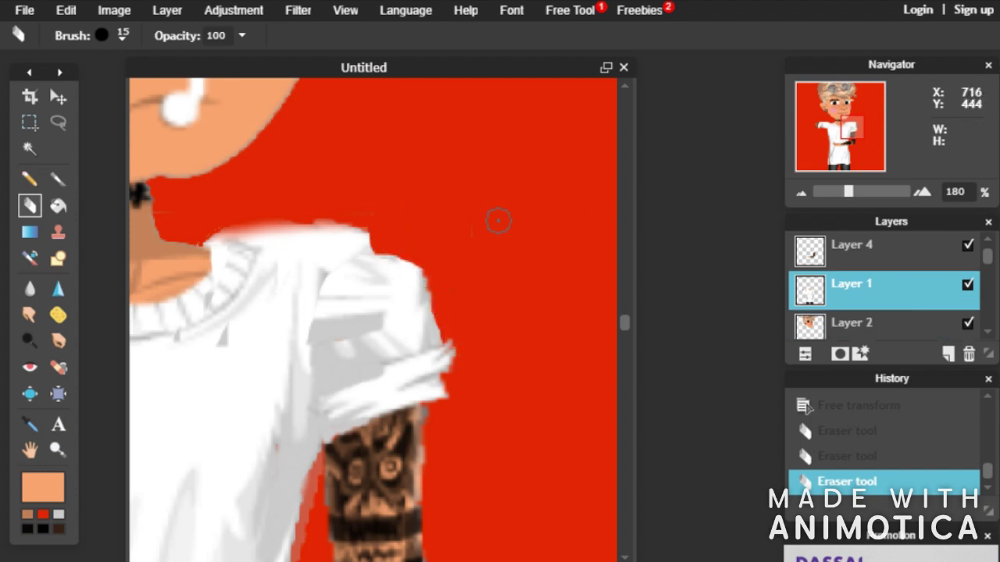
# Try to erase the leftover sleeve scraps near the shoulder on Layer 4 with Layer 1 hidden
pyautogui.click(967, 285)
pyautogui.click(967, 284)
pyautogui.click(967, 284)
pyautogui.scroll(-2, 301, 292)
pyautogui.click(851, 250)
pyautogui.moveTo(311, 301); pyautogui.dragTo(311, 267)
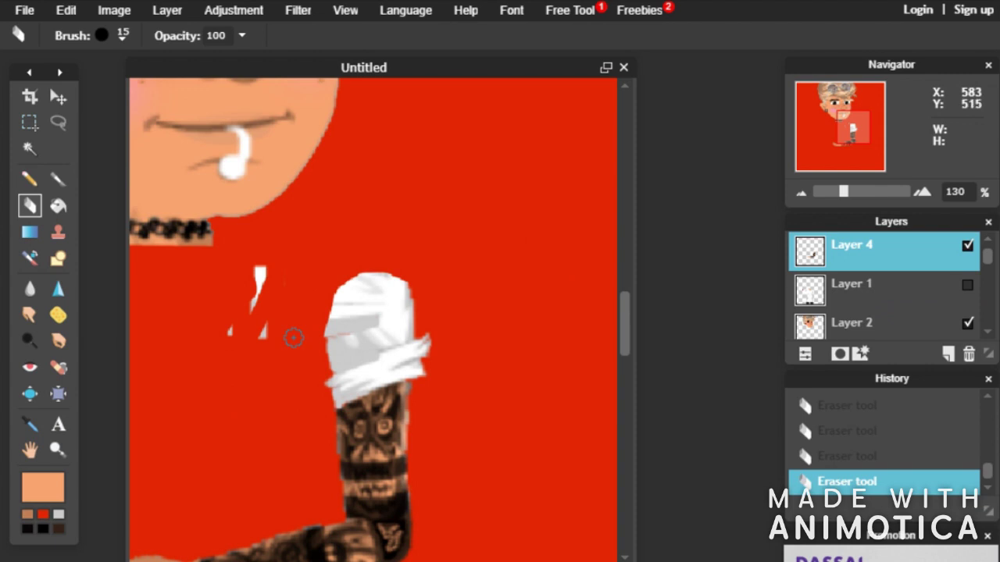
# Show Layer 1 again and undo the erasing that cut into the shirt's shoulder
pyautogui.click(967, 284)
pyautogui.click(967, 246)
pyautogui.click(967, 246)
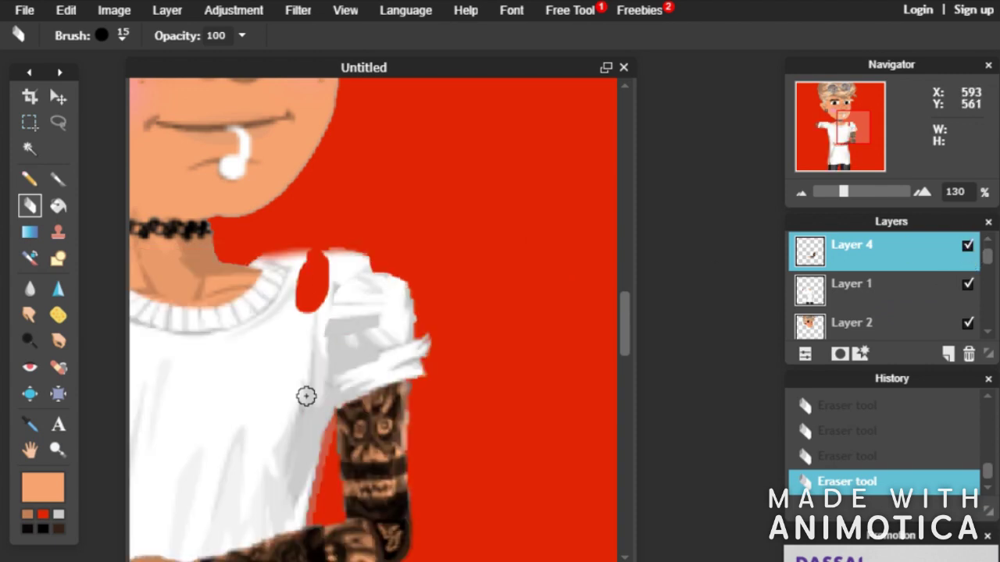
pyautogui.hotkey('ctrl', 'z')
pyautogui.click(967, 245)
pyautogui.click(967, 245)
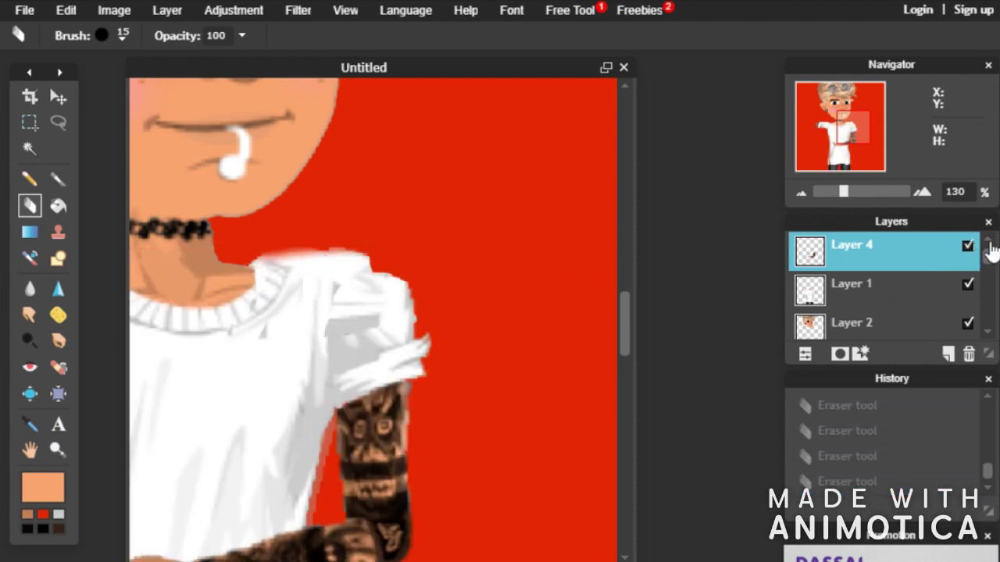
# Hide Layer 1, erase the stray white sleeve scraps on Layer 4, and show Layer 1 again
pyautogui.click(967, 284)
pyautogui.moveTo(300, 290); pyautogui.dragTo(256, 277)
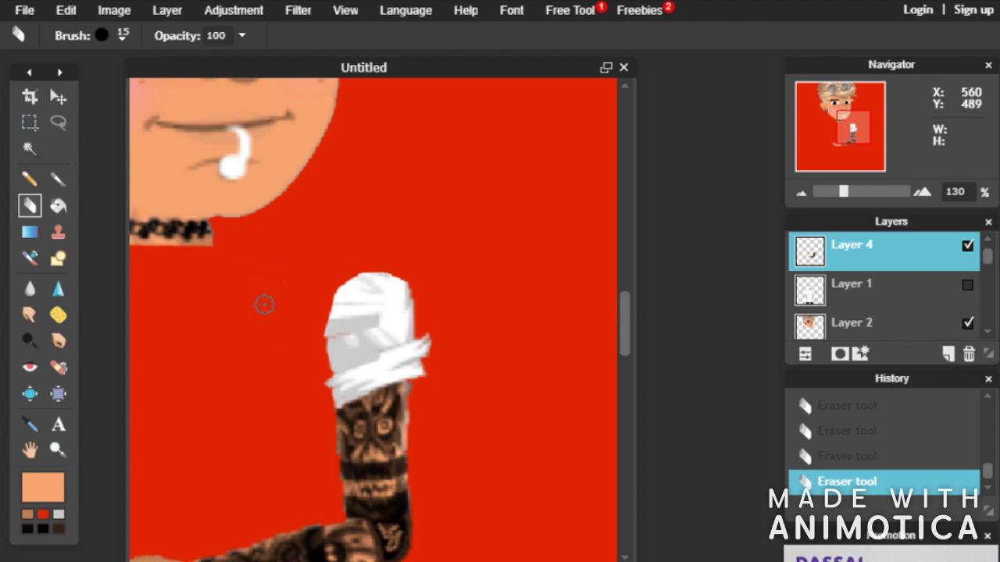
pyautogui.click(960, 294)
pyautogui.click(967, 284)
# Paint the notch between the shirt's shoulder and the new sleeve on Layer 1 with light grey and the size 3 brush
pyautogui.scroll(3, 469, 369)
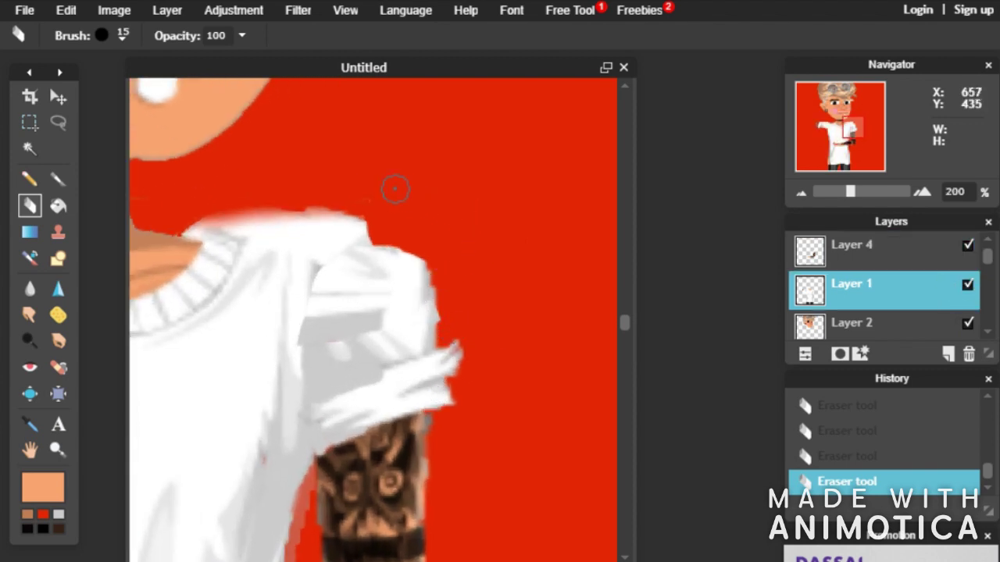
pyautogui.click(57, 178)
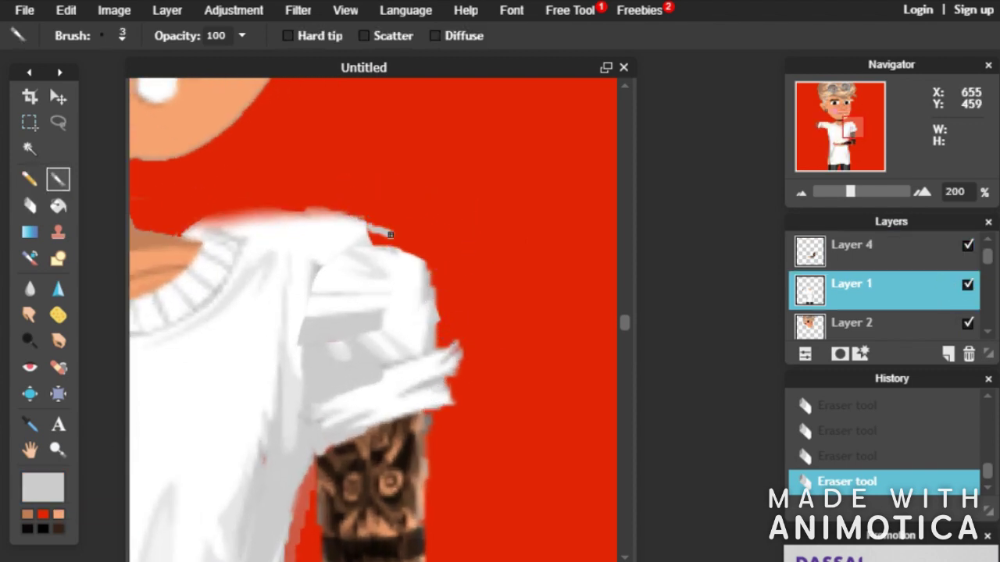
pyautogui.scroll(-3, 359, 234)
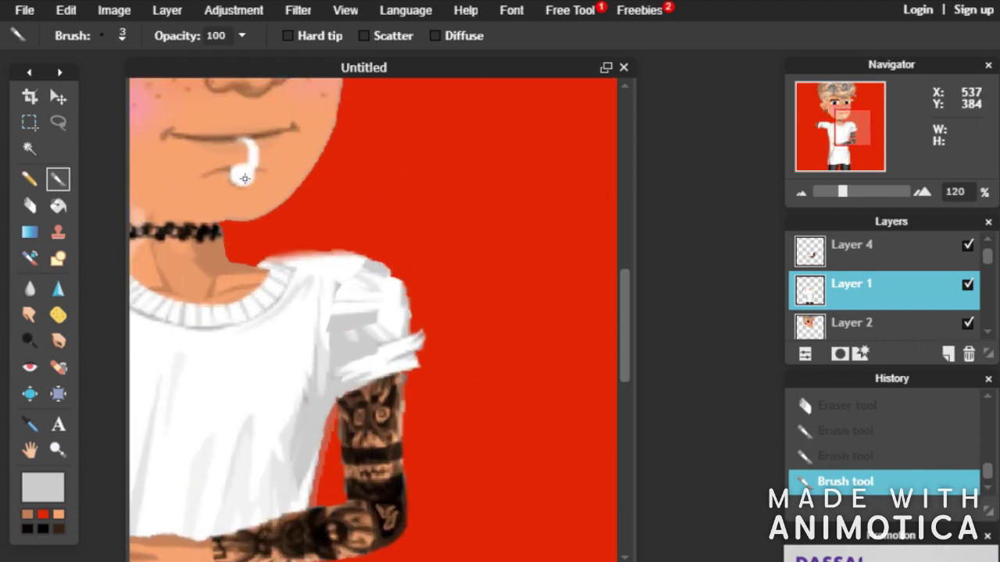
# Blur the painted shoulder seam on Layer 1 with the size 50 Blur tool at strength 50
pyautogui.click(30, 289)
pyautogui.click(372, 267)
pyautogui.scroll(-3, 372, 266)
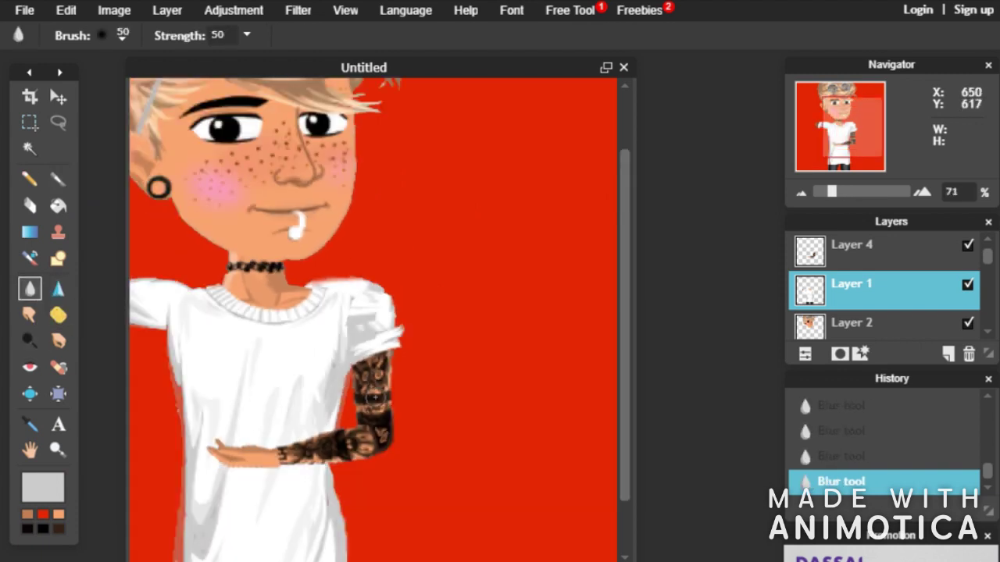
pyautogui.scroll(3, 503, 365)
pyautogui.scroll(-4, 503, 366)
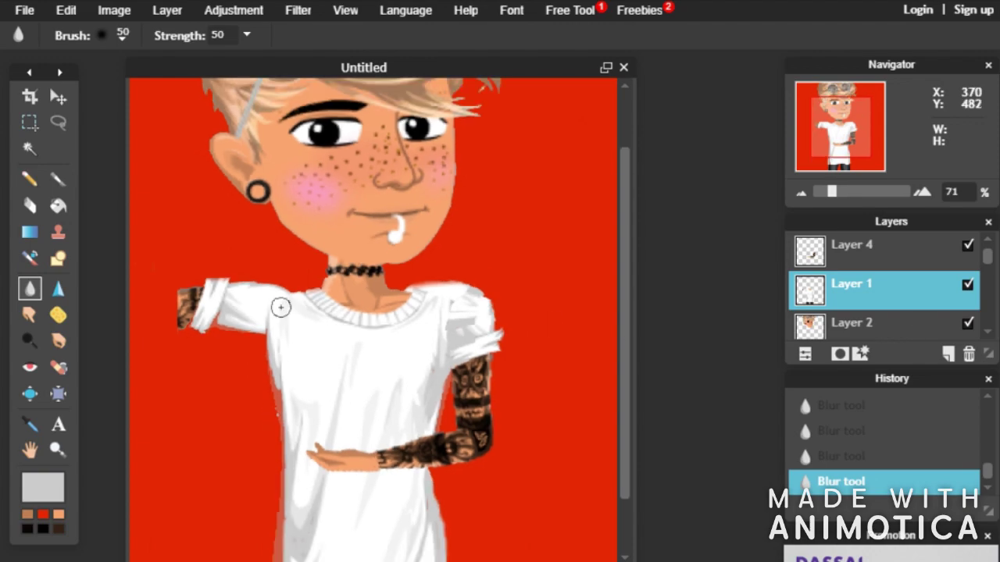
# Add the image of the second tattooed arm as a new layer above Layer 1
pyautogui.click(66, 9)
pyautogui.click(167, 9)
pyautogui.click(234, 93)
pyautogui.click(365, 76)
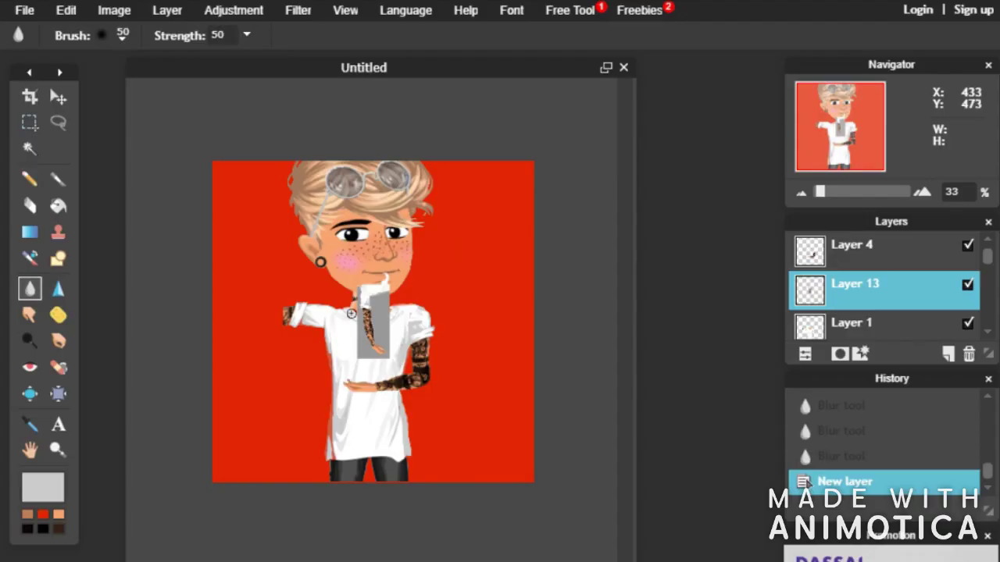
# Select the grey background around the new arm with the Wand tool at tolerance 21 and clear it
pyautogui.scroll(3, 437, 376)
pyautogui.click(30, 148)
pyautogui.click(409, 304)
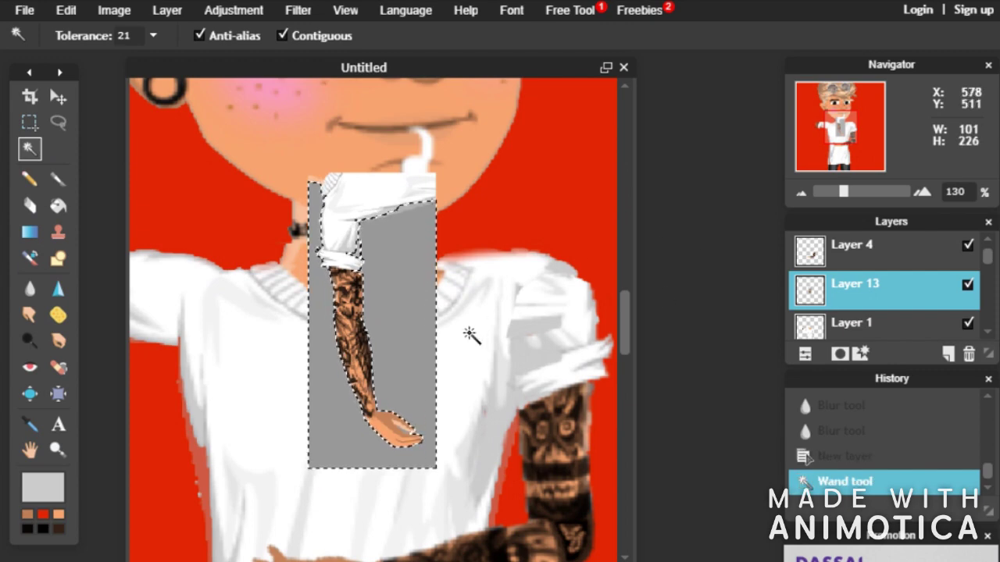
pyautogui.press('Delete')
# Move Layer 13 above Layer 4 and remove the selection around the arm
pyautogui.moveTo(866, 279); pyautogui.dragTo(871, 250)
pyautogui.scroll(4, 347, 277)
pyautogui.scroll(-4, 349, 282)
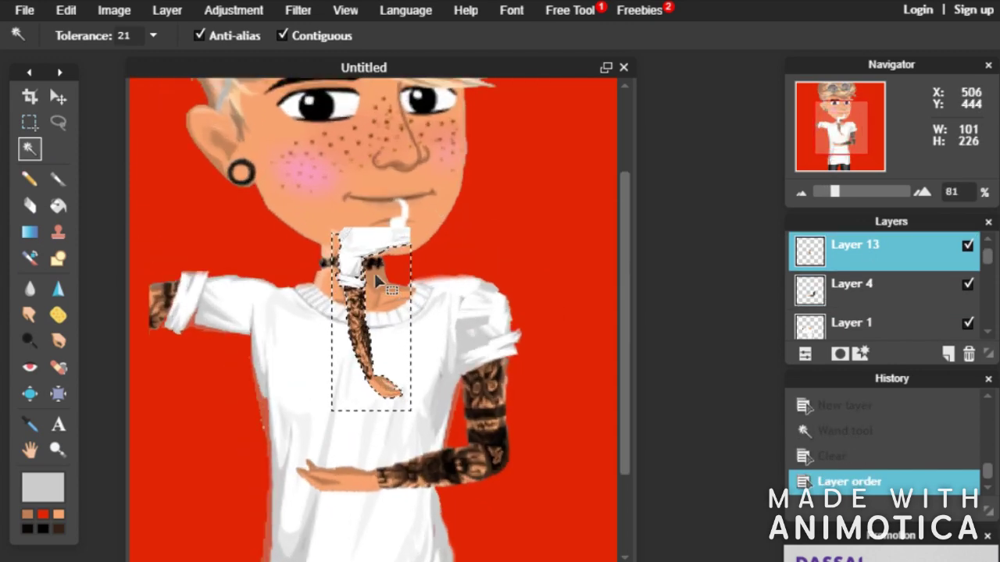
pyautogui.scroll(4, 373, 271)
pyautogui.click(75, 12)
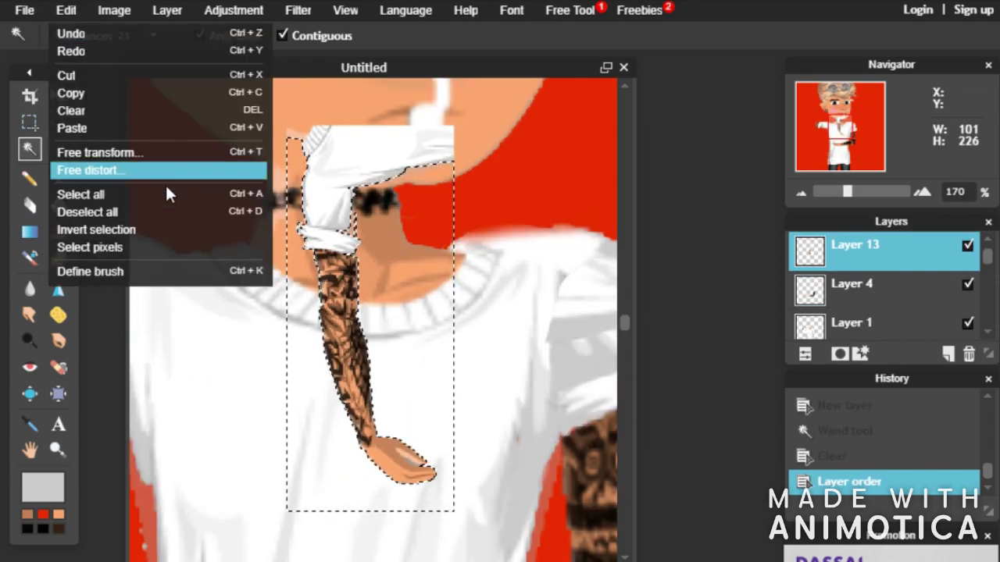
pyautogui.click(90, 212)
# Free transform the arm on Layer 13, rotating it horizontally and placing it over the character's outstretched sleeve
pyautogui.scroll(-1, 366, 264)
pyautogui.scroll(-1, 367, 253)
pyautogui.click(969, 287)
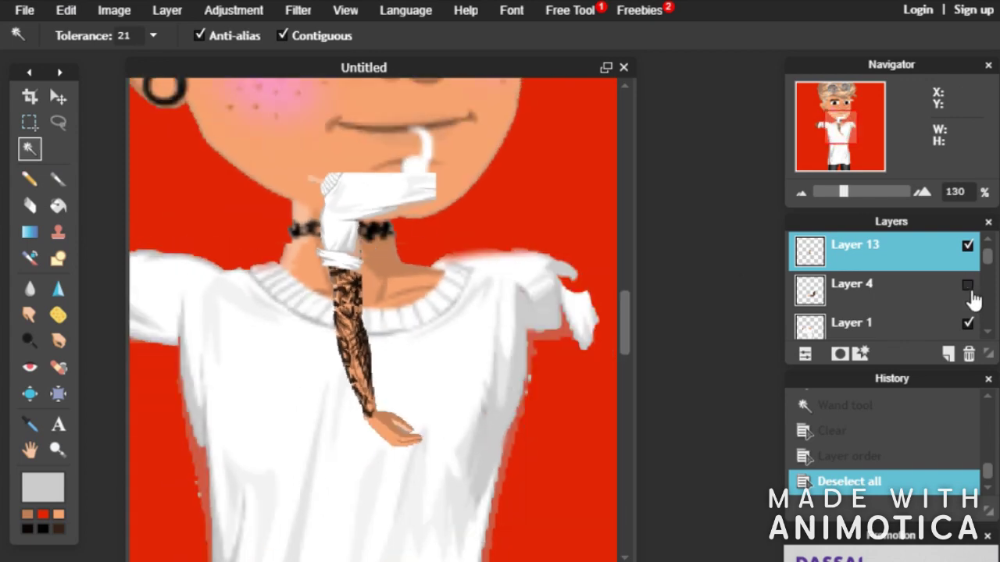
pyautogui.click(969, 286)
pyautogui.scroll(-3, 361, 370)
pyautogui.click(75, 8)
pyautogui.click(146, 150)
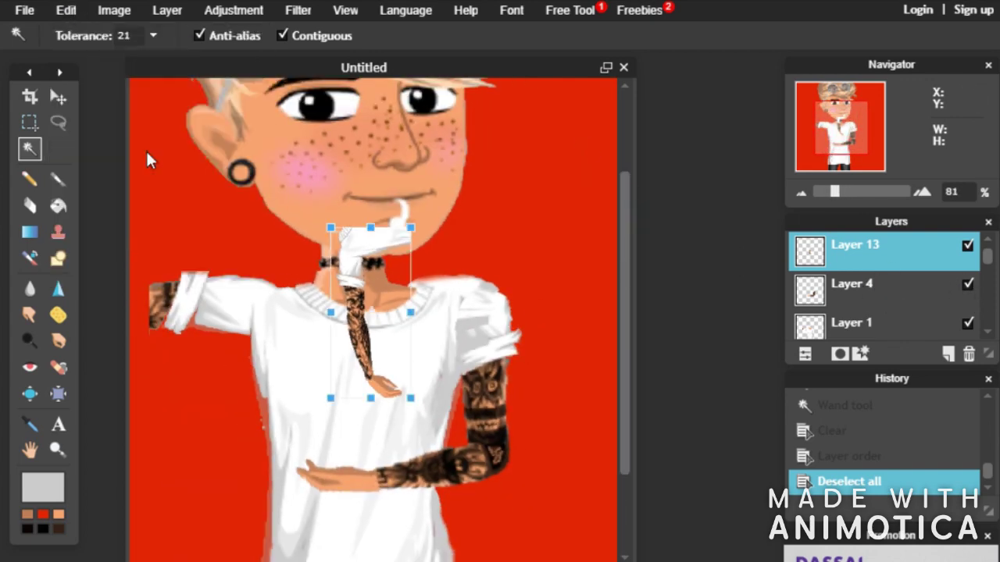
pyautogui.moveTo(372, 236); pyautogui.dragTo(334, 410)
pyautogui.moveTo(336, 369); pyautogui.dragTo(325, 306)
pyautogui.click(416, 355)
pyautogui.click(419, 353)
pyautogui.scroll(4, 299, 424)
# Outline the hand and lower forearm of the new arm on Layer 13 with the Lasso tool
pyautogui.moveTo(838, 126); pyautogui.dragTo(824, 127)
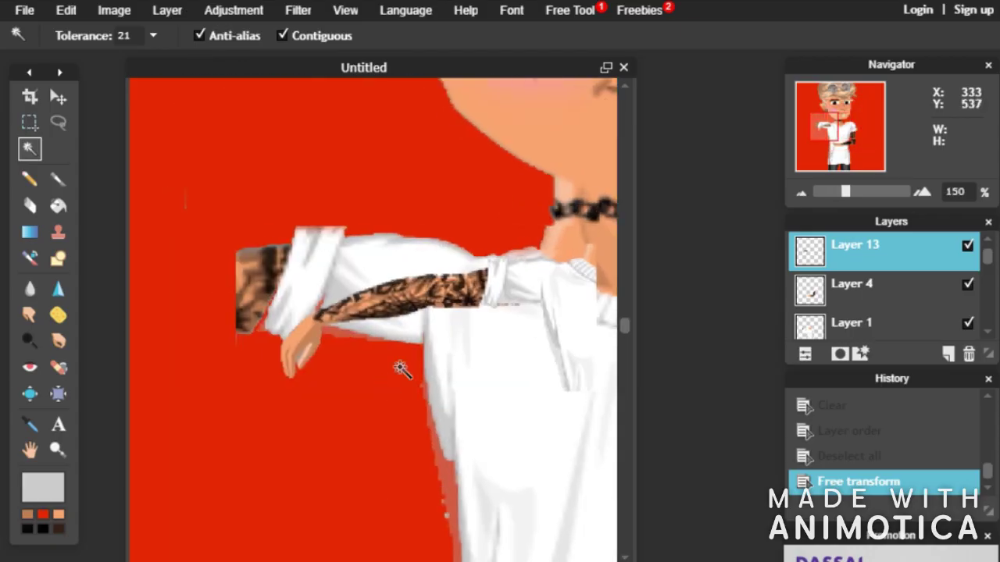
pyautogui.scroll(4, 386, 385)
pyautogui.click(58, 123)
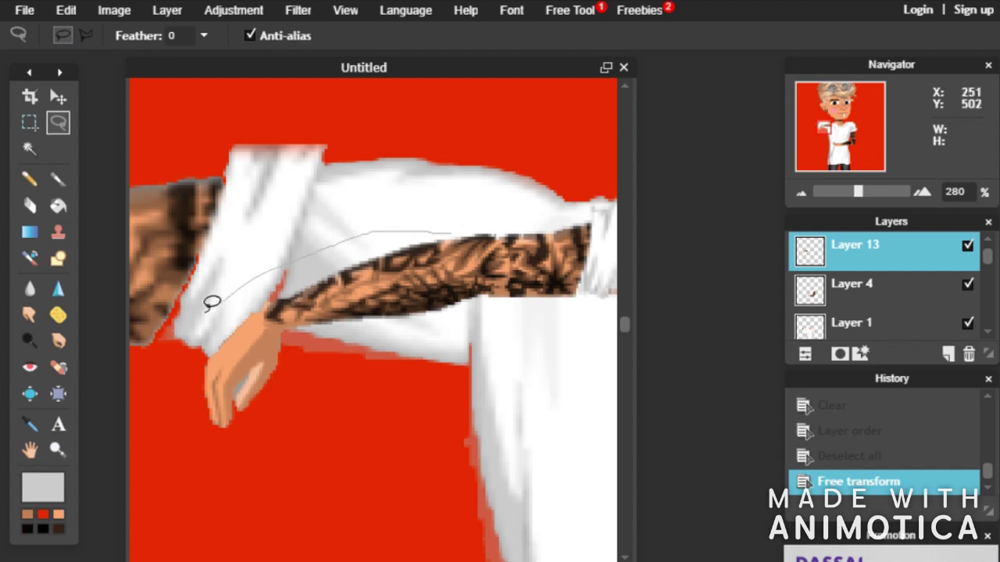
pyautogui.moveTo(452, 226); pyautogui.dragTo(368, 223)
pyautogui.hotkey('ctrl', 'd')
pyautogui.moveTo(448, 211); pyautogui.dragTo(381, 210)
pyautogui.moveTo(453, 249); pyautogui.dragTo(439, 209)
# Transform the lassoed hand and forearm piece, moving and rotating it relative to the upper arm
pyautogui.click(66, 10)
pyautogui.click(98, 174)
pyautogui.moveTo(500, 222)
pyautogui.mouseDown()
pyautogui.moveTo(456, 167)
pyautogui.moveTo(339, 160)
pyautogui.mouseUp()
pyautogui.moveTo(339, 250)
pyautogui.mouseDown()
pyautogui.moveTo(439, 322)
pyautogui.moveTo(448, 314)
pyautogui.mouseUp()
pyautogui.moveTo(585, 353); pyautogui.dragTo(352, 283)
pyautogui.moveTo(401, 434); pyautogui.dragTo(542, 275)
pyautogui.press('Return')
pyautogui.click(429, 354)
# Free transform the arm artwork on Layer 13 and place it beside the character's ear above the outstretched sleeve
pyautogui.scroll(-7, 378, 351)
pyautogui.click(66, 11)
pyautogui.click(197, 153)
pyautogui.moveTo(253, 162); pyautogui.dragTo(266, 193)
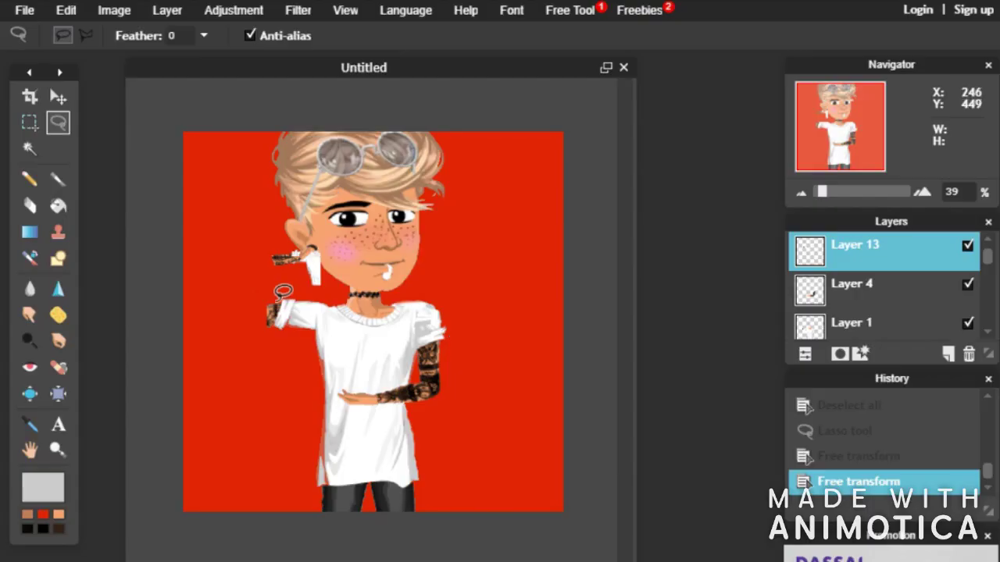
pyautogui.scroll(3, 473, 509)
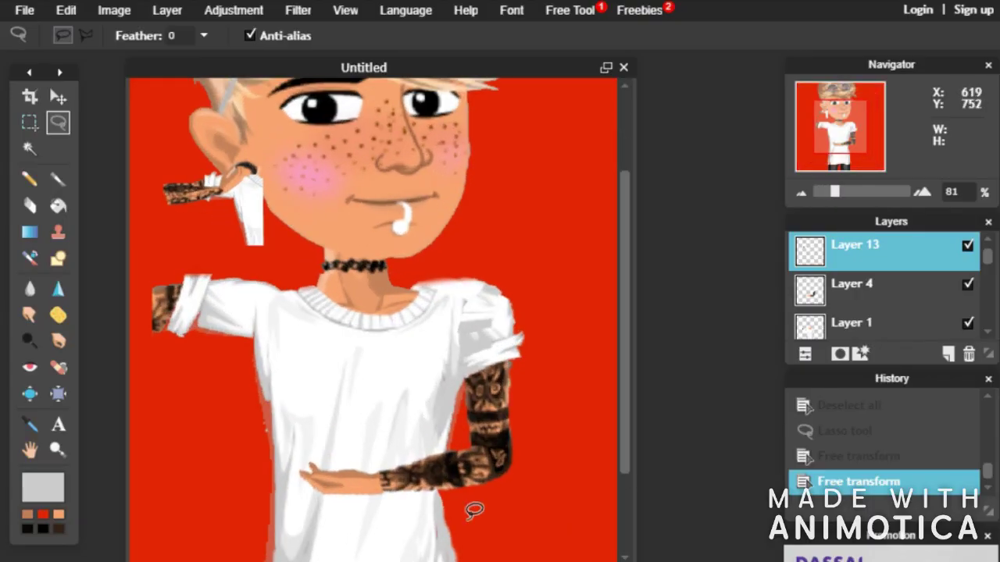
# Try repositioning the arm artwork beside the character's ear with Free transform
pyautogui.scroll(3, 331, 343)
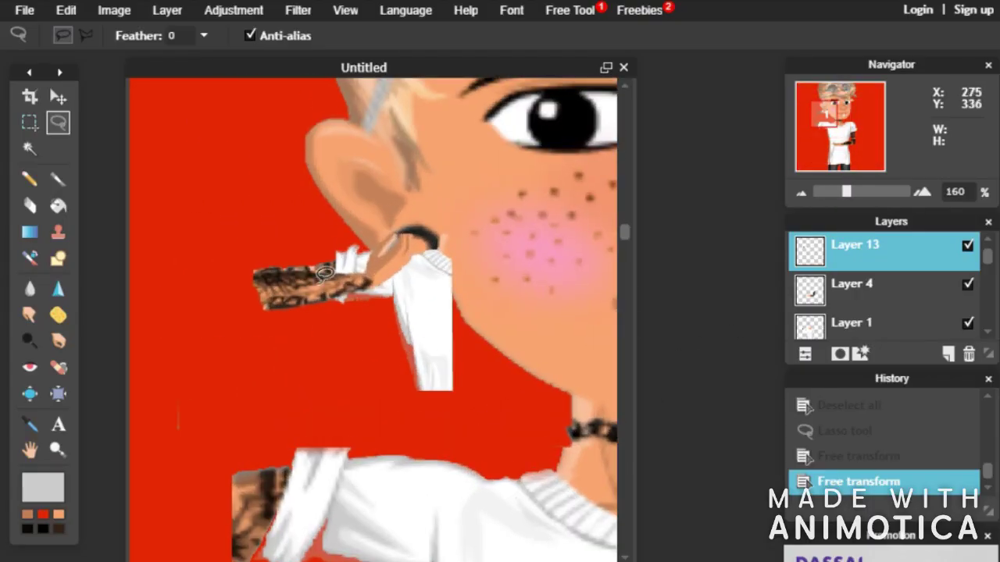
pyautogui.click(66, 11)
pyautogui.scroll(-4, 500, 316)
pyautogui.click(106, 154)
pyautogui.moveTo(365, 281); pyautogui.dragTo(364, 257)
pyautogui.moveTo(324, 285)
pyautogui.mouseDown()
pyautogui.moveTo(371, 413)
pyautogui.moveTo(373, 290)
pyautogui.mouseUp()
pyautogui.press('Return')
# Undo the latest free transforms of the arm on Layer 13
pyautogui.hotkey('ctrl', 'z')
pyautogui.hotkey('ctrl', 'z')
pyautogui.hotkey('ctrl', 'z')
pyautogui.hotkey('ctrl', 'z')
# Outline the tattooed forearm of the arm on Layer 13 with the Lasso tool
pyautogui.scroll(3, 336, 422)
pyautogui.moveTo(625, 337); pyautogui.dragTo(626, 385)
pyautogui.moveTo(236, 302); pyautogui.dragTo(201, 389)
pyautogui.click(65, 10)
pyautogui.click(130, 172)
pyautogui.click(520, 349)
pyautogui.click(268, 340)
# Free transform the lassoed forearm to move and rotate it relative to the upper arm
pyautogui.click(66, 11)
pyautogui.moveTo(274, 339)
pyautogui.mouseDown()
pyautogui.moveTo(243, 378)
pyautogui.moveTo(245, 416)
pyautogui.mouseUp()
pyautogui.click(95, 153)
pyautogui.click(364, 377)
pyautogui.click(442, 349)
# Free transform the arm artwork on Layer 13, moving it from the canvas corner to the edge of the character's hair
pyautogui.scroll(-3, 391, 362)
pyautogui.scroll(-2, 396, 356)
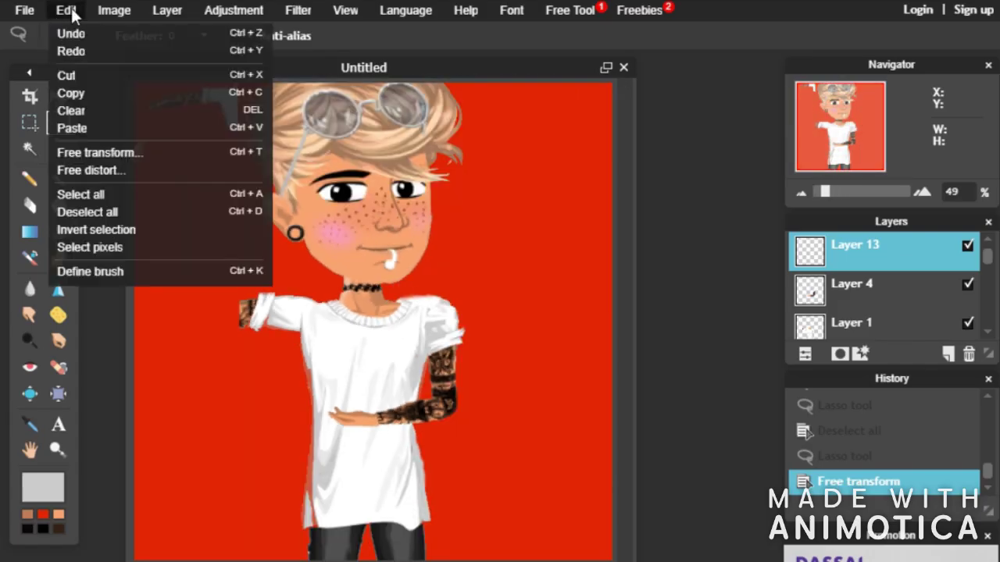
pyautogui.click(66, 13)
pyautogui.click(95, 153)
pyautogui.moveTo(211, 112); pyautogui.dragTo(263, 141)
pyautogui.click(344, 258)
pyautogui.click(444, 356)
# Trim the arm artwork with the Eraser and lasso its forearm in a selection about 92 by 63 pixels
pyautogui.scroll(4, 196, 170)
pyautogui.moveTo(375, 561); pyautogui.dragTo(257, 561)
pyautogui.moveTo(630, 382); pyautogui.dragTo(629, 285)
pyautogui.click(30, 205)
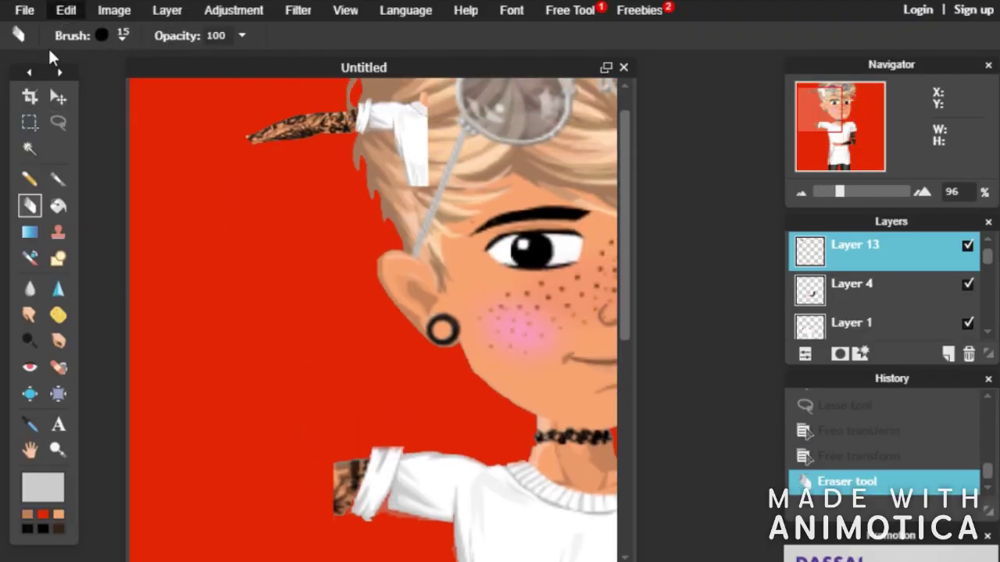
pyautogui.click(54, 126)
pyautogui.moveTo(247, 107); pyautogui.dragTo(246, 110)
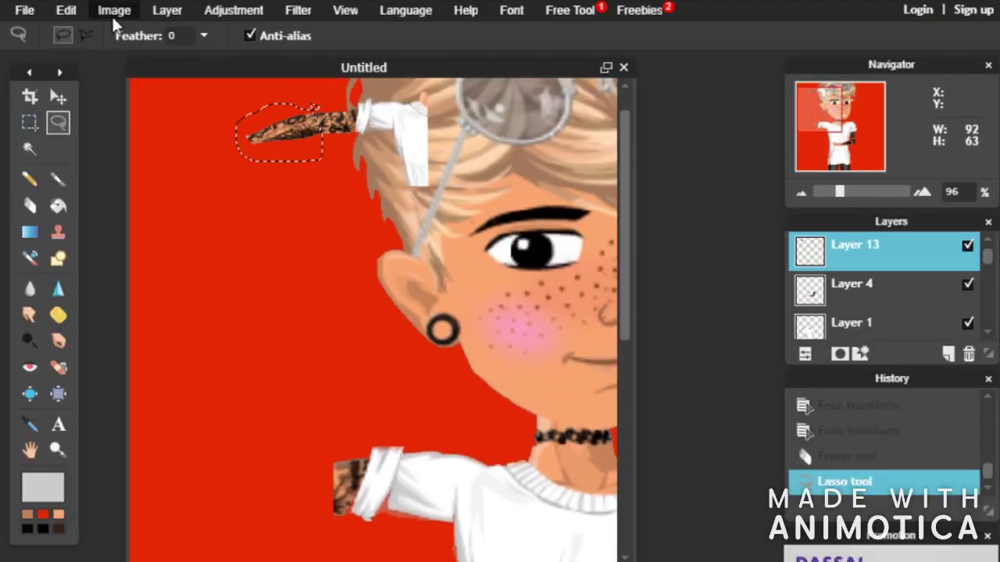
# Free transform the lassoed forearm to reposition it against the sleeve and apply the change
pyautogui.click(66, 10)
pyautogui.click(101, 152)
pyautogui.moveTo(323, 160); pyautogui.dragTo(141, 47)
pyautogui.moveTo(276, 144); pyautogui.dragTo(332, 134)
pyautogui.click(367, 211)
pyautogui.click(448, 344)
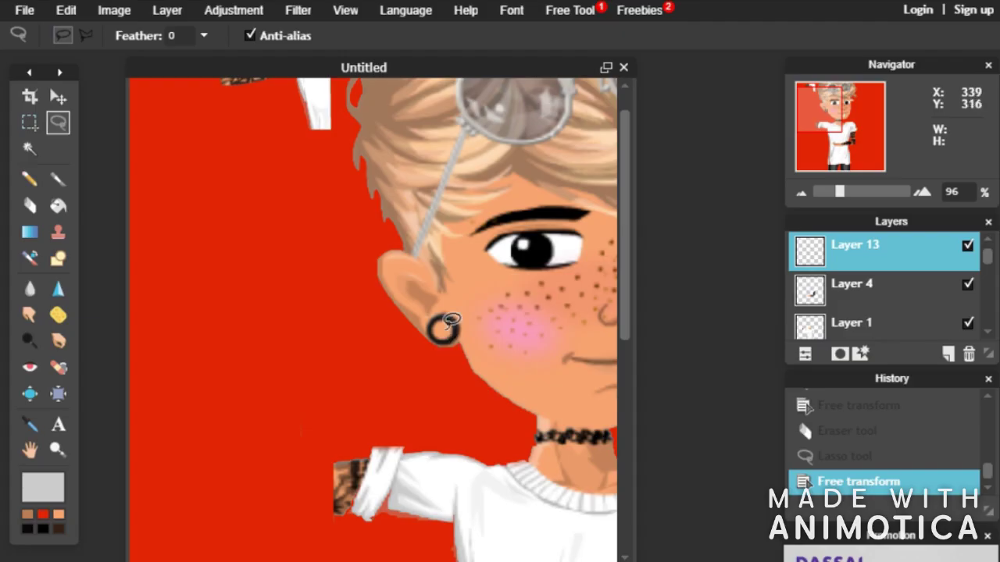
# Free transform the folded arm on Layer 13, enlarging, rotating and placing it over the shoulder with the outstretched sleeve
pyautogui.scroll(-3, 449, 346)
pyautogui.click(72, 14)
pyautogui.click(100, 151)
pyautogui.moveTo(242, 108); pyautogui.dragTo(480, 305)
pyautogui.moveTo(432, 373); pyautogui.dragTo(395, 345)
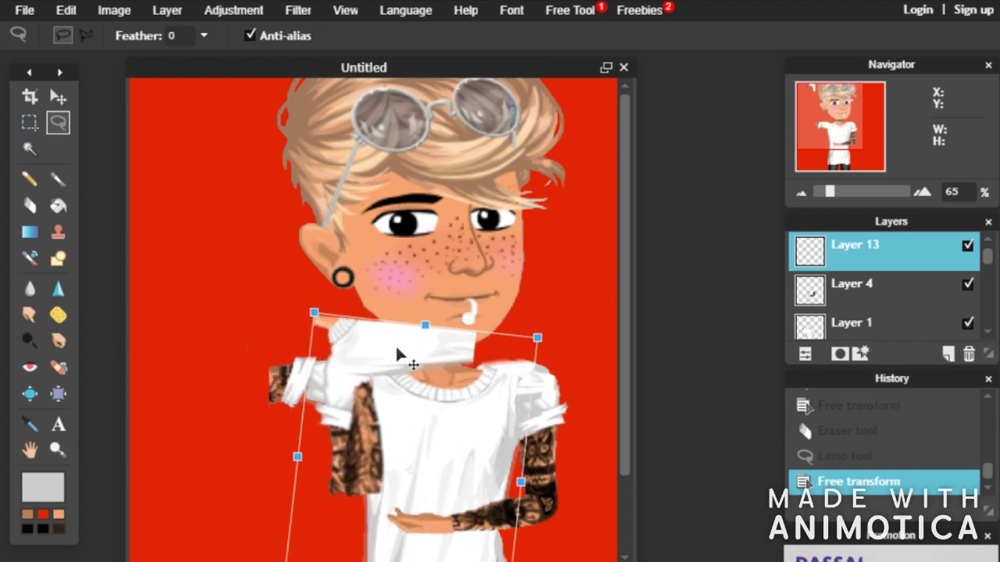
pyautogui.click(390, 266)
pyautogui.click(448, 344)
# Hide Layer 4, Layer 1 and Layer 2 so only the arm on Layer 13 shows against the red background
pyautogui.scroll(3, 312, 401)
pyautogui.moveTo(630, 267); pyautogui.dragTo(629, 348)
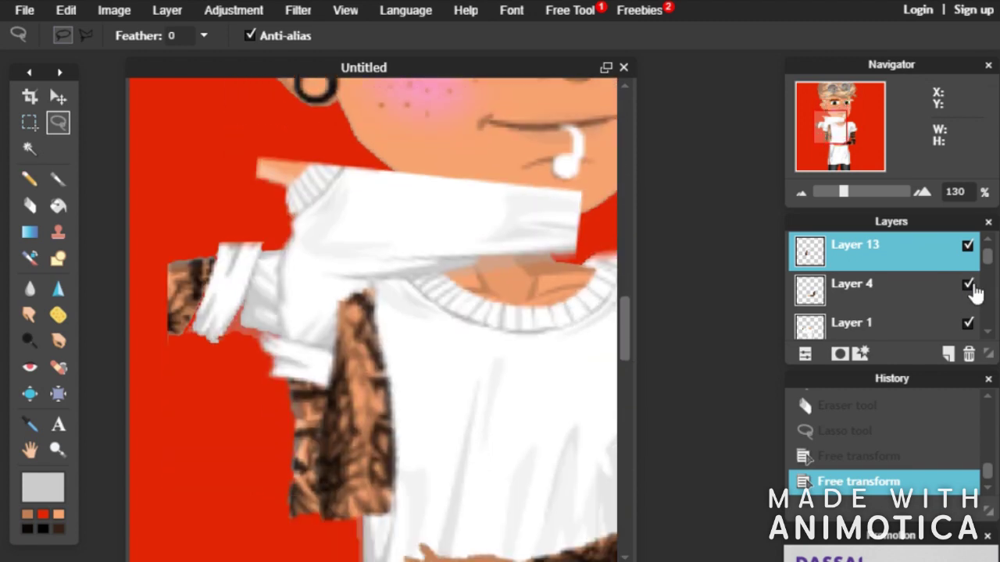
pyautogui.click(968, 285)
pyautogui.click(969, 323)
pyautogui.scroll(-3, 967, 301)
pyautogui.click(967, 248)
pyautogui.scroll(3, 906, 267)
pyautogui.click(899, 265)
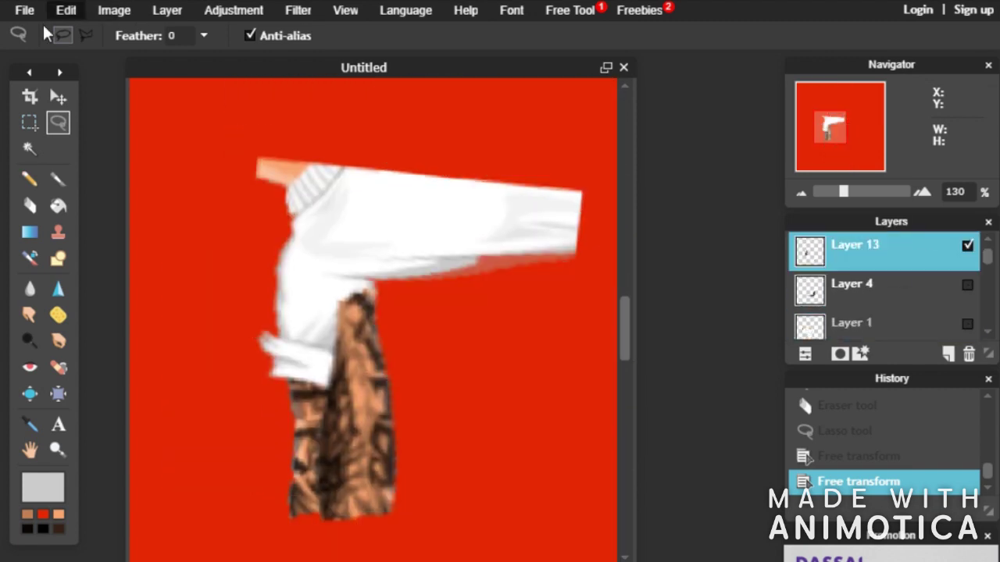
# Erase the shirt chest and collar remnants above the sleeve on Layer 13 with a size 30 Eraser
pyautogui.click(65, 10)
pyautogui.click(30, 206)
pyautogui.click(109, 35)
pyautogui.click(382, 78)
pyautogui.click(281, 78)
pyautogui.moveTo(560, 159)
pyautogui.mouseDown()
pyautogui.moveTo(279, 169)
pyautogui.moveTo(310, 214)
pyautogui.moveTo(492, 141)
pyautogui.mouseUp()
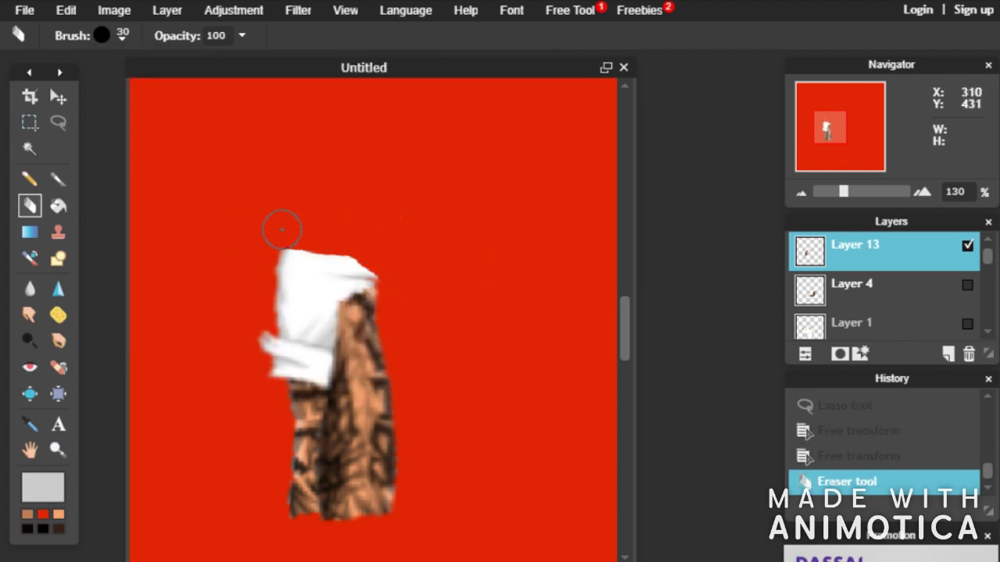
# Show Layer 4, Layer 1 and Layer 2 again, with Layer 1 as the active layer
pyautogui.hotkey('ctrl', '0')
pyautogui.click(967, 285)
pyautogui.click(967, 323)
pyautogui.scroll(-2, 941, 308)
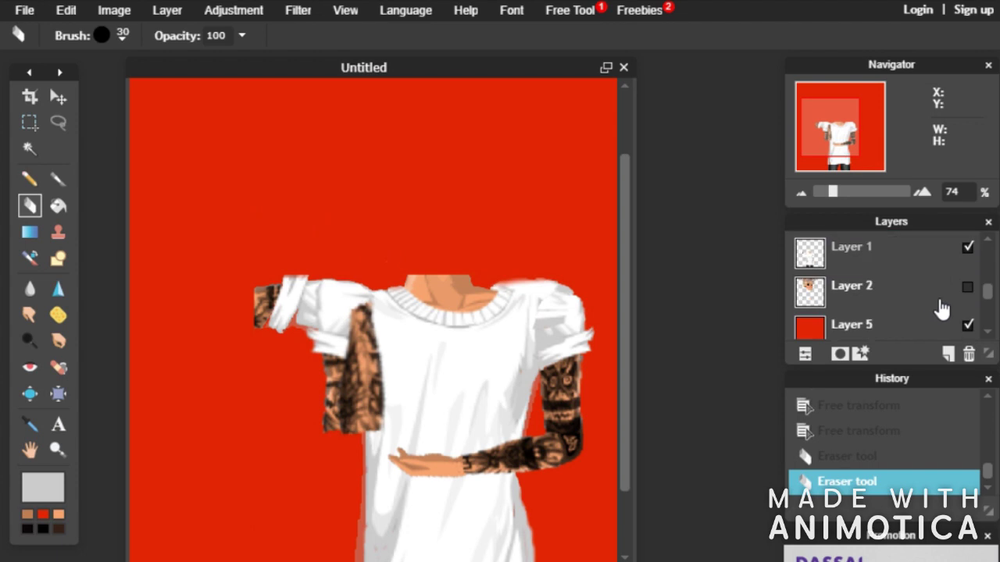
pyautogui.click(920, 260)
pyautogui.click(967, 288)
# Erase the original outstretched sleeve and arm stub from the body on Layer 1
pyautogui.hotkey('ctrl', '+')
pyautogui.moveTo(329, 274)
pyautogui.mouseDown()
pyautogui.moveTo(292, 324)
pyautogui.moveTo(274, 289)
pyautogui.moveTo(288, 325)
pyautogui.moveTo(197, 317)
pyautogui.mouseUp()
pyautogui.hotkey('ctrl', 'z')
pyautogui.scroll(2, 895, 285)
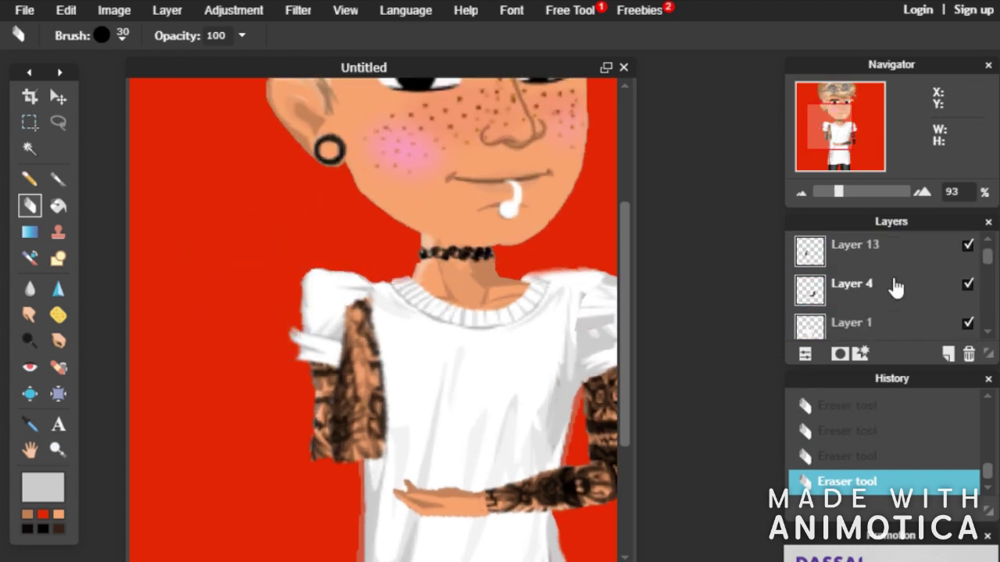
# Free transform the folded arm on Layer 13, nudging it slightly toward the shirt
pyautogui.click(892, 251)
pyautogui.click(70, 12)
pyautogui.click(97, 152)
pyautogui.moveTo(319, 305)
pyautogui.mouseDown()
pyautogui.moveTo(332, 316)
pyautogui.moveTo(323, 296)
pyautogui.moveTo(326, 307)
pyautogui.mouseUp()
pyautogui.click(883, 288)
pyautogui.click(441, 344)
# Erase the leftover shirt edge beside the new sleeve on Layer 1
pyautogui.scroll(-1, 815, 332)
pyautogui.click(859, 274)
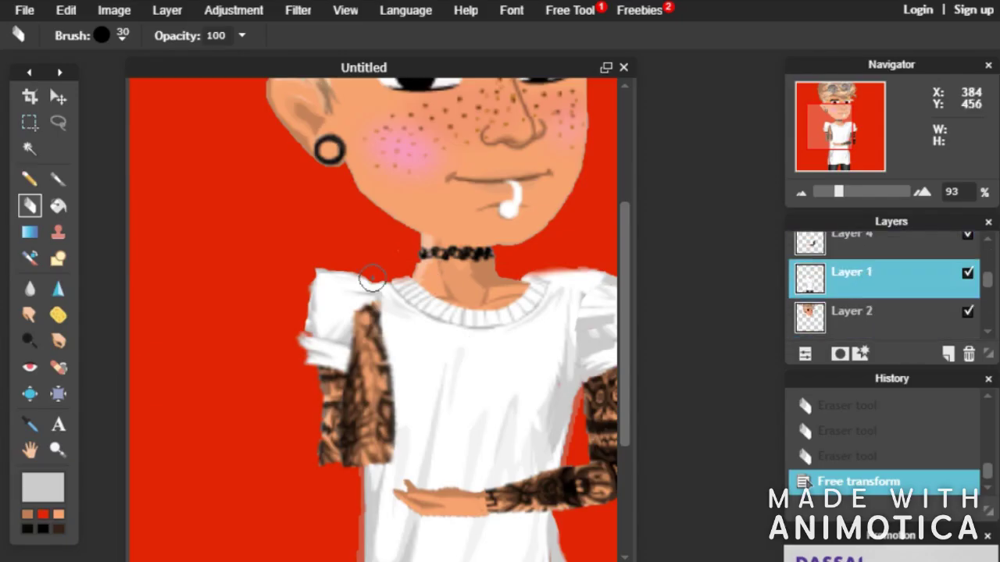
pyautogui.click(304, 335)
# Adjust the fit between the new sleeve and the shirt's shoulder with repeated free transforms
pyautogui.scroll(-1, 305, 335)
pyautogui.scroll(3, 331, 306)
pyautogui.click(69, 13)
pyautogui.click(86, 151)
pyautogui.click(442, 344)
pyautogui.scroll(-3, 473, 361)
pyautogui.click(67, 12)
pyautogui.click(88, 150)
pyautogui.moveTo(325, 362); pyautogui.dragTo(341, 348)
pyautogui.click(859, 305)
pyautogui.click(443, 349)
# Make Layer 13 active and fine-tune its arm at the shoulder with another free transform
pyautogui.scroll(1, 860, 274)
pyautogui.click(859, 251)
pyautogui.click(66, 11)
pyautogui.click(105, 156)
pyautogui.click(591, 272)
pyautogui.click(442, 348)
# Paint a light grey edge along the top of the new sleeve with a size 3 Brush
pyautogui.scroll(4, 417, 342)
pyautogui.click(58, 180)
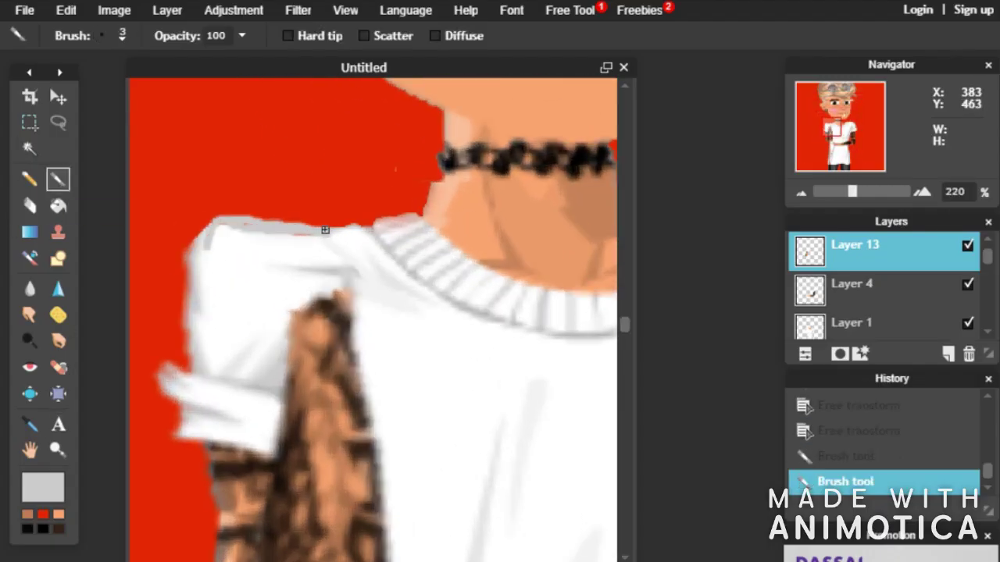
pyautogui.scroll(-3, 198, 253)
pyautogui.scroll(3, 268, 222)
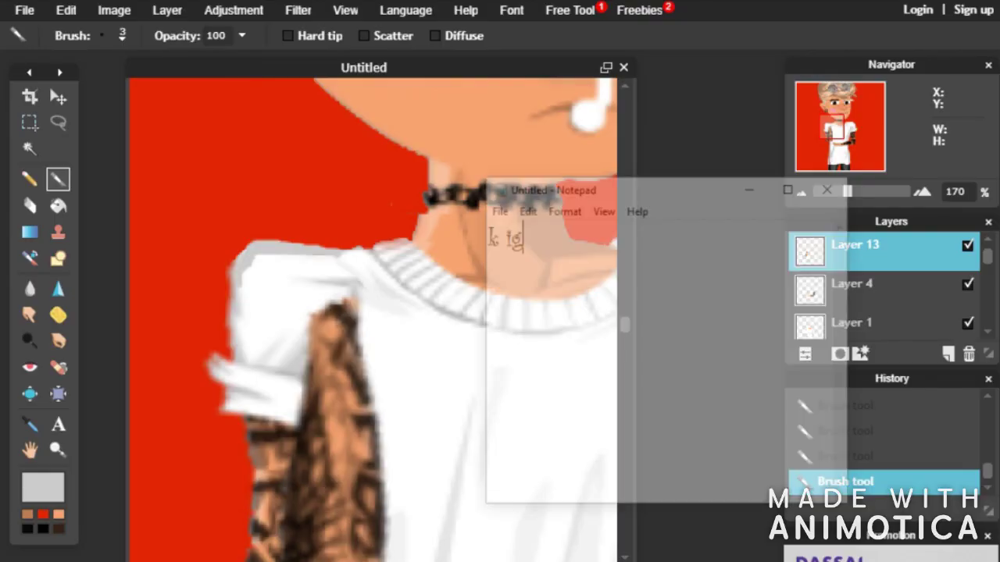
# Switch to Notepad and add a drawn-out "ughhhh" comment
pyautogui.write('ughhhhhhhhhhhhhhhhhhhhhhhhhhhhhhhhhhhhhhhhhhhhh')
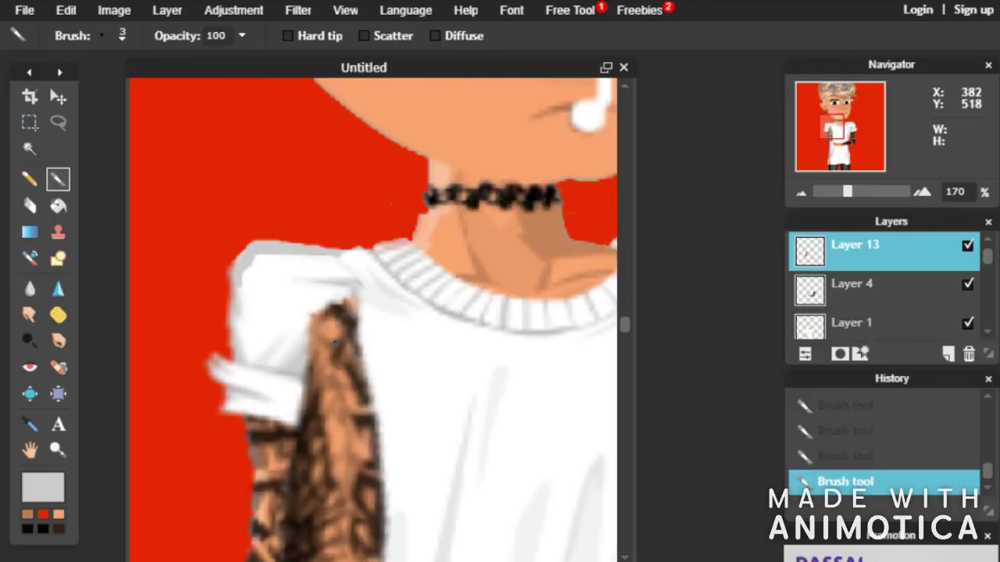
# Soften the painted grey sleeve edge on Layer 13 with the Blur tool at size 50 and strength 50
pyautogui.rightClick(170, 467)
pyautogui.click(126, 461)
pyautogui.click(29, 289)
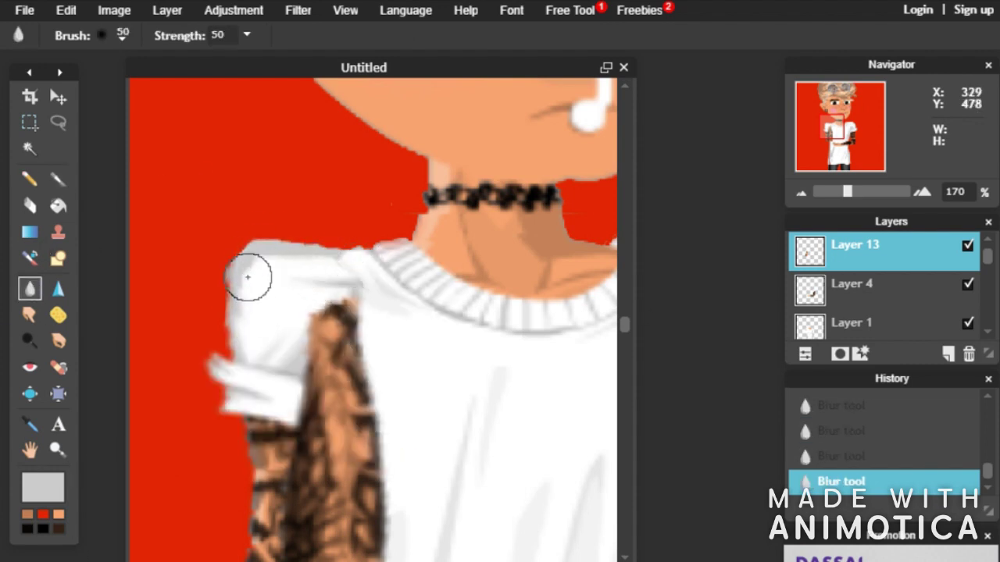
# Sample a dark brown from the folded tattooed arm as the painting colour
pyautogui.scroll(-8, 435, 373)
pyautogui.scroll(2, 440, 375)
pyautogui.moveTo(628, 329); pyautogui.dragTo(629, 405)
pyautogui.scroll(8, 367, 412)
pyautogui.click(28, 425)
pyautogui.click(229, 360)
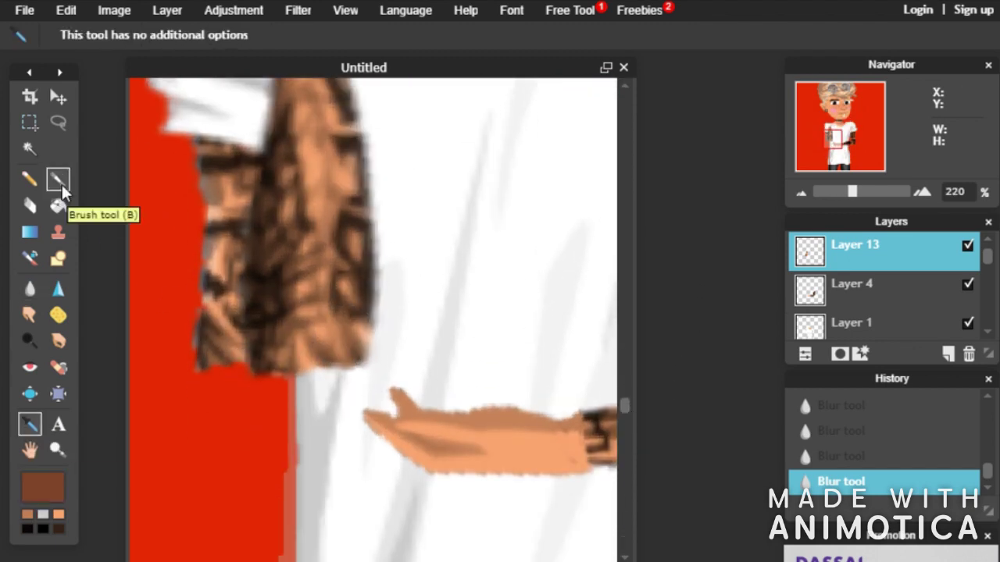
# Try painting a brown edge along the bottom of the folded arm with the size 3 Brush
pyautogui.click(58, 179)
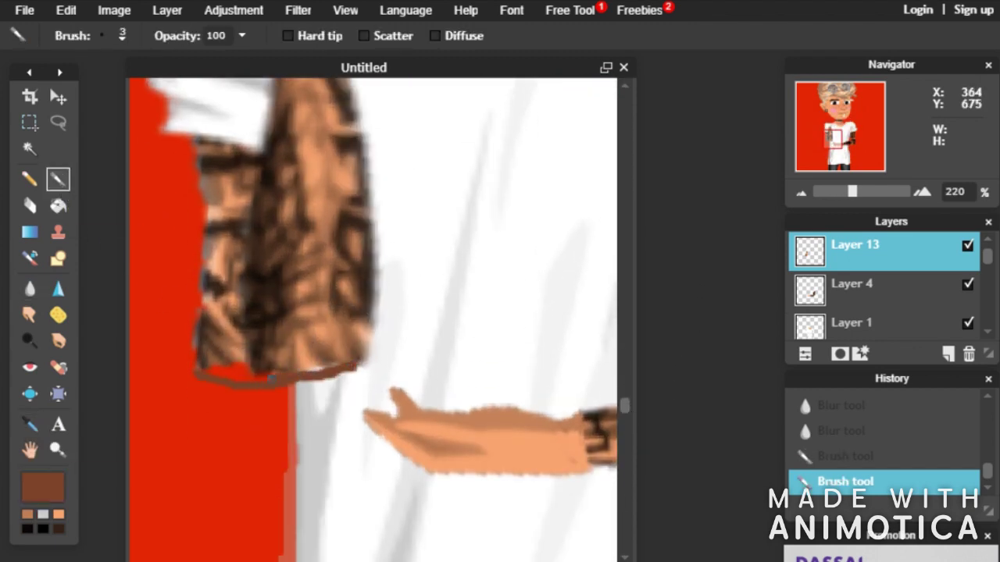
pyautogui.scroll(-3, 246, 377)
pyautogui.scroll(3, 317, 398)
pyautogui.scroll(-3, 272, 298)
pyautogui.scroll(4, 300, 414)
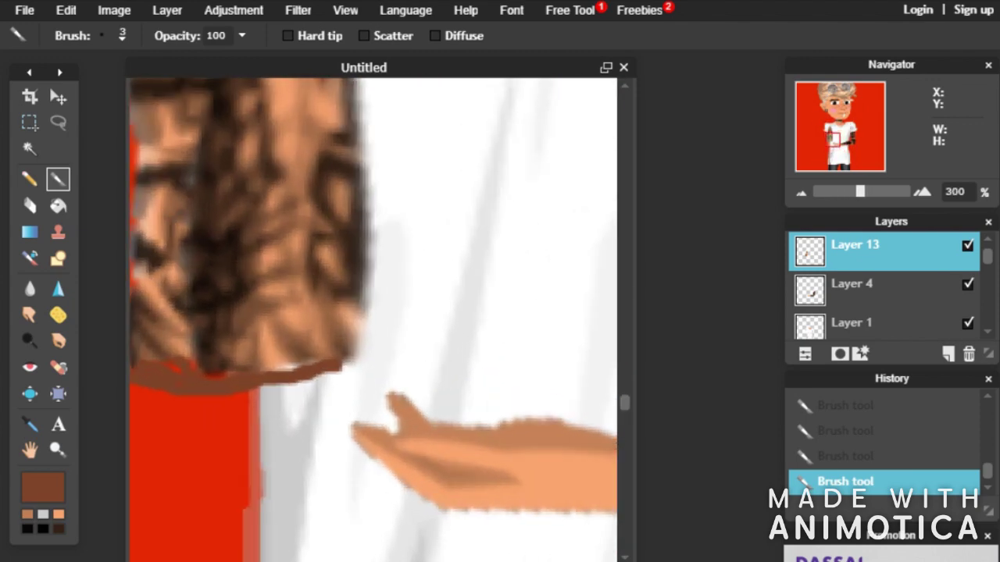
pyautogui.moveTo(302, 414); pyautogui.dragTo(447, 416)
# Undo the brown brush strokes along the bottom of the folded arm
pyautogui.hotkey('ctrl', 'z')
pyautogui.hotkey('ctrl', 'z')
pyautogui.hotkey('ctrl', 'z')
pyautogui.hotkey('ctrl', 'z')
pyautogui.hotkey('ctrl', 'alt', 'z')
pyautogui.scroll(-3, 446, 398)
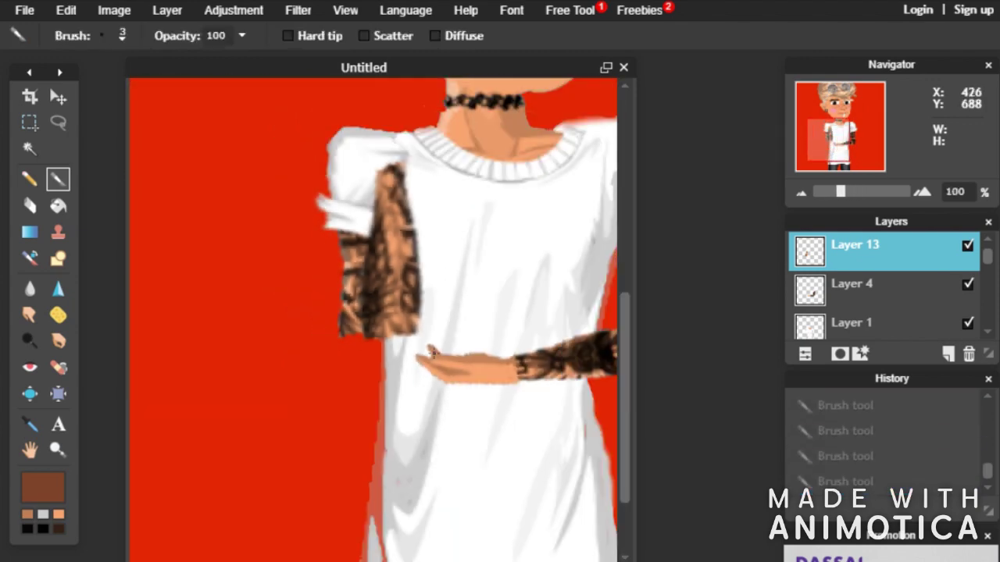
pyautogui.scroll(3, 418, 353)
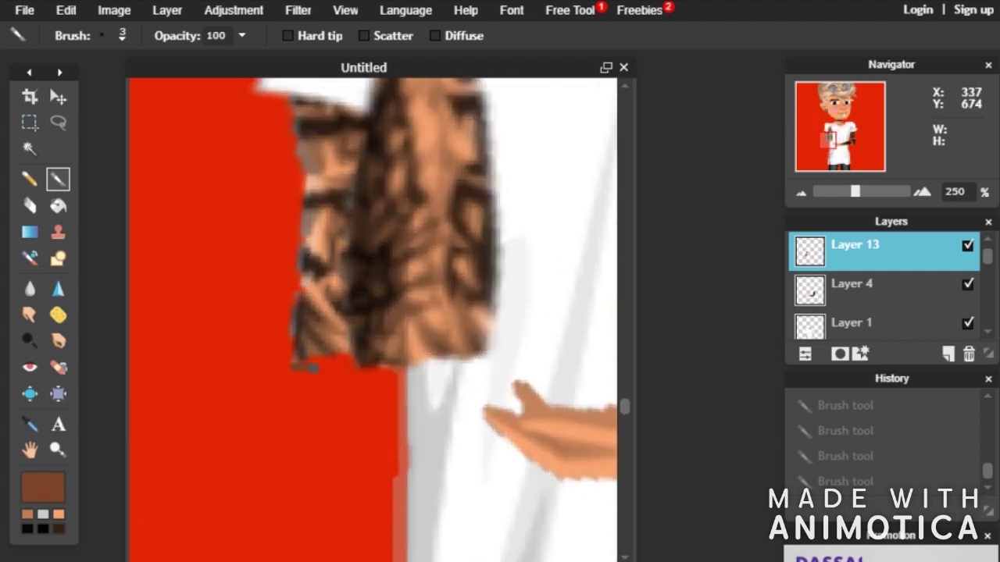
pyautogui.hotkey('ctrl', 'alt', 'z')
# Paint a short brown strip under the outer half of the folded arm's bottom edge and blur it
pyautogui.scroll(3, 324, 367)
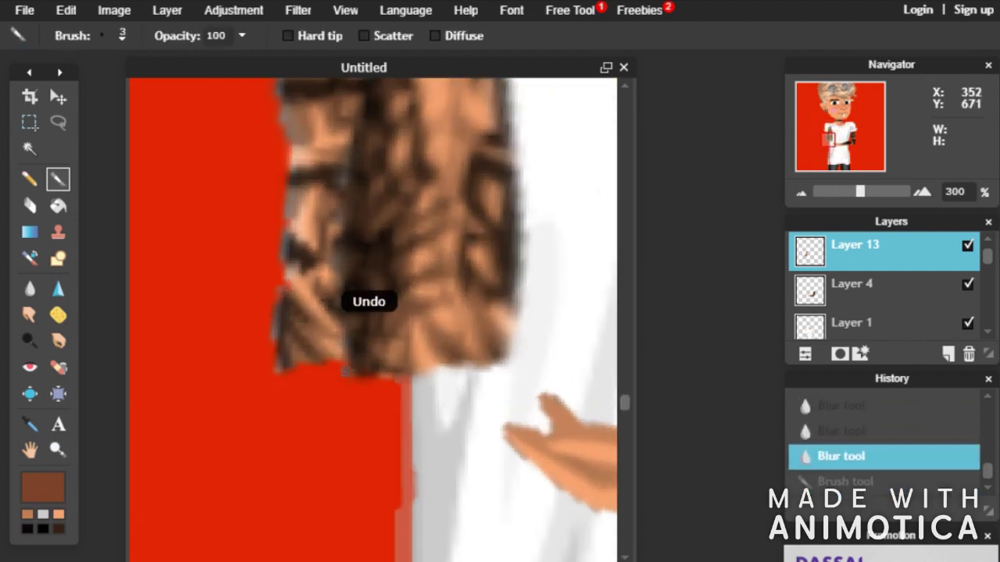
pyautogui.moveTo(312, 390); pyautogui.dragTo(338, 387)
pyautogui.scroll(-3, 390, 338)
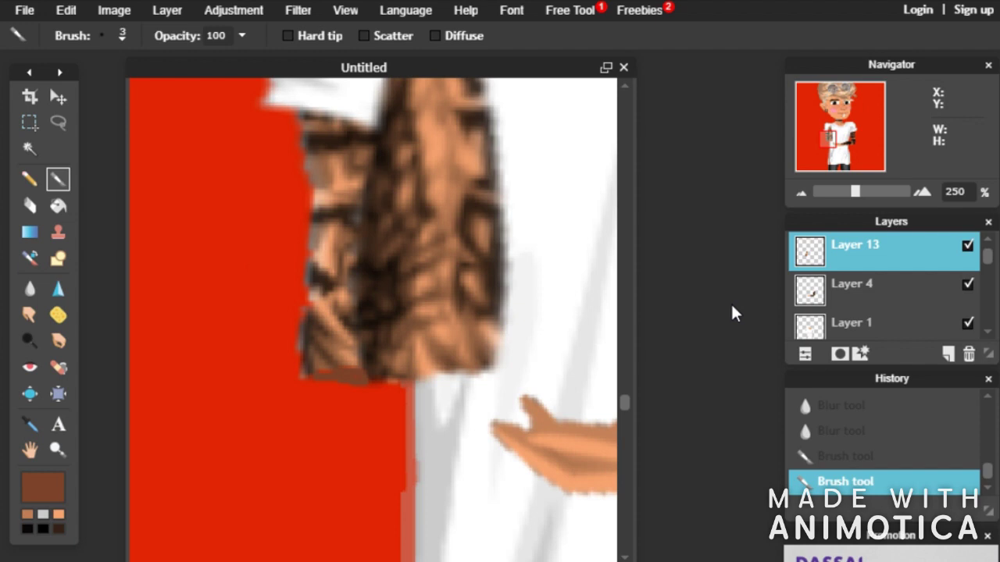
pyautogui.click(30, 290)
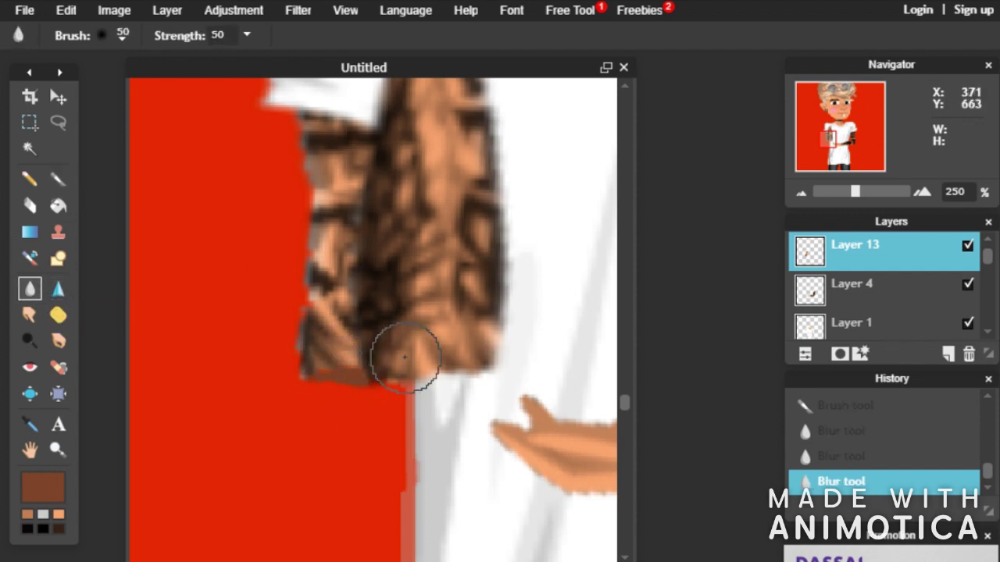
# Round off the bottom corners of the folded arm's elbow with a size 15 Eraser
pyautogui.click(35, 207)
pyautogui.click(123, 35)
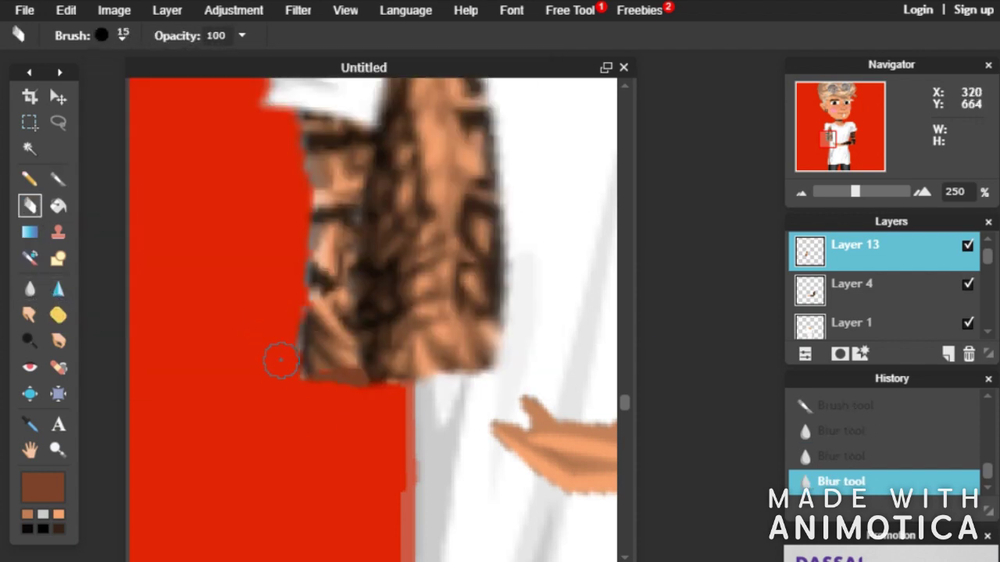
pyautogui.moveTo(549, 353)
pyautogui.mouseDown()
pyautogui.moveTo(514, 337)
pyautogui.moveTo(482, 375)
pyautogui.mouseUp()
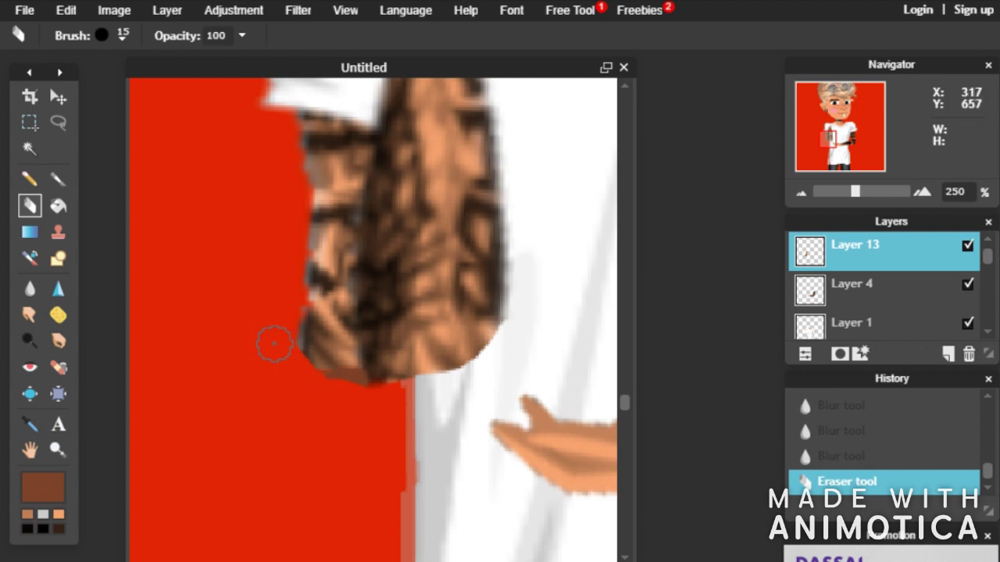
pyautogui.scroll(-6, 425, 440)
# Add the comment "i failed" in Notepad and return to the image editor
pyautogui.hotkey('alt', 'Tab')
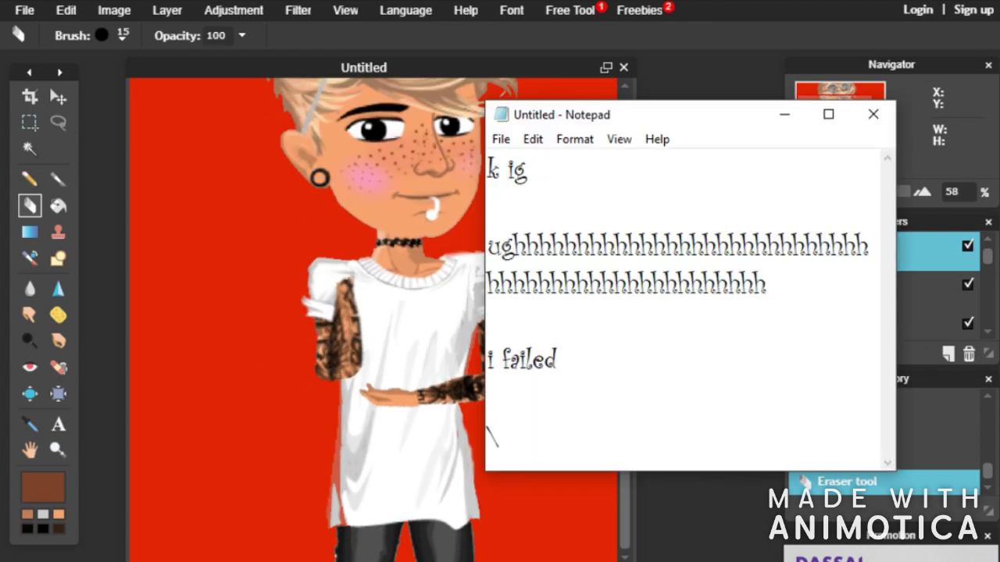
pyautogui.hotkey('alt', 'Tab')
# Open the "2 right" arm image as a new layer in the document
pyautogui.scroll(-2, 374, 321)
pyautogui.scroll(2, 374, 321)
pyautogui.click(167, 11)
pyautogui.click(208, 94)
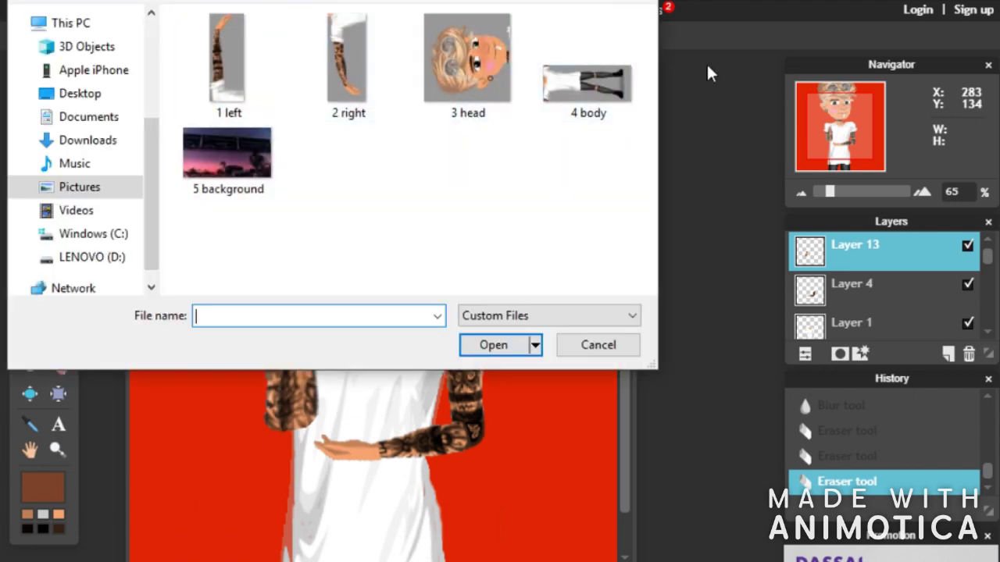
pyautogui.click(348, 78)
pyautogui.click(493, 344)
pyautogui.scroll(5, 576, 399)
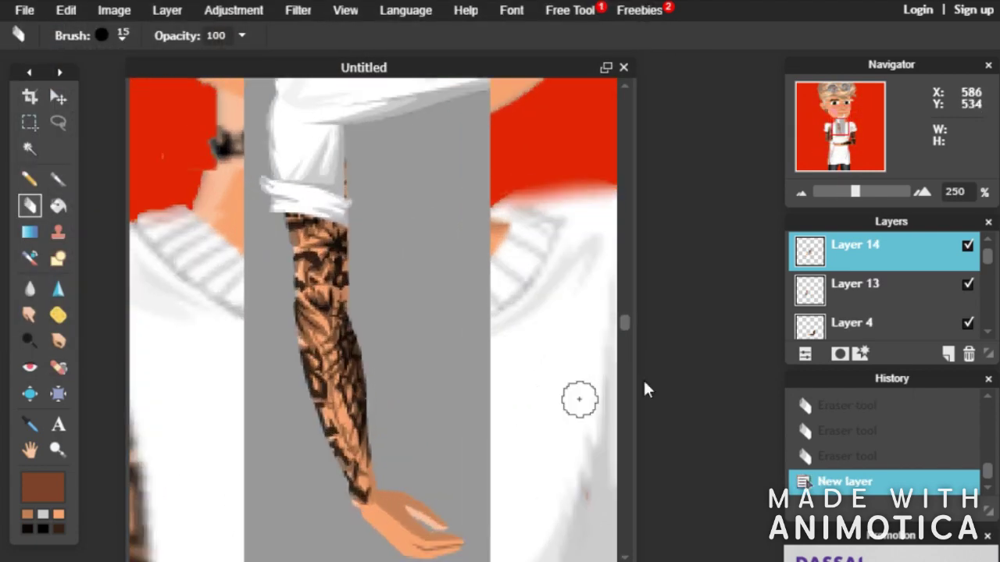
# Remove the grey background around the arm on Layer 14 with the Wand tool and clear the small area inside the hand
pyautogui.moveTo(625, 328); pyautogui.dragTo(625, 352)
pyautogui.click(30, 148)
pyautogui.click(415, 167)
pyautogui.press('Delete')
pyautogui.scroll(1, 424, 446)
pyautogui.click(442, 426)
pyautogui.press('Delete')
# Erase the sleeve and most of the tattooed arm on Layer 14 with a size 70 Eraser, keeping the hand
pyautogui.click(29, 205)
pyautogui.scroll(-4, 391, 351)
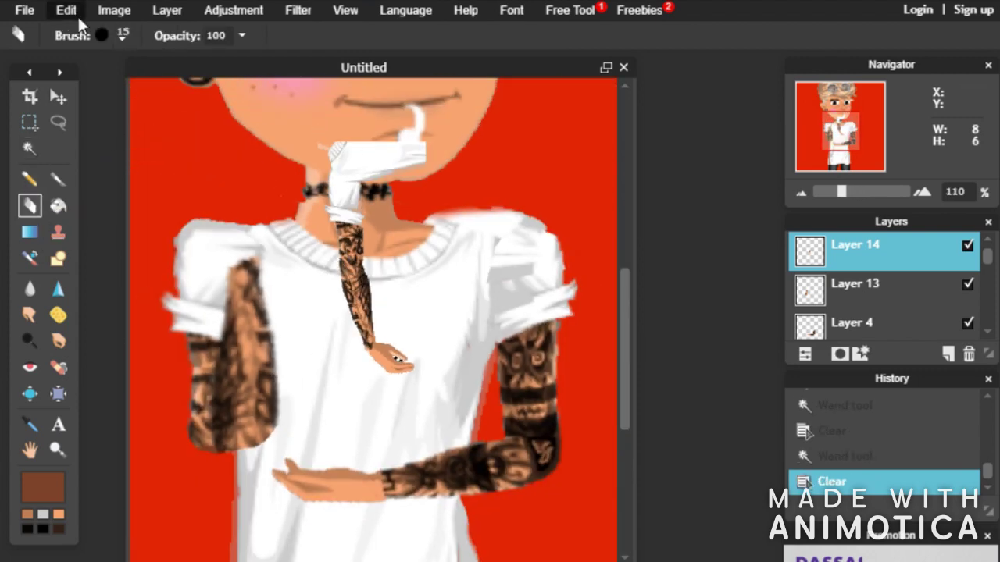
pyautogui.click(66, 10)
pyautogui.click(123, 35)
pyautogui.click(350, 82)
pyautogui.click(416, 160)
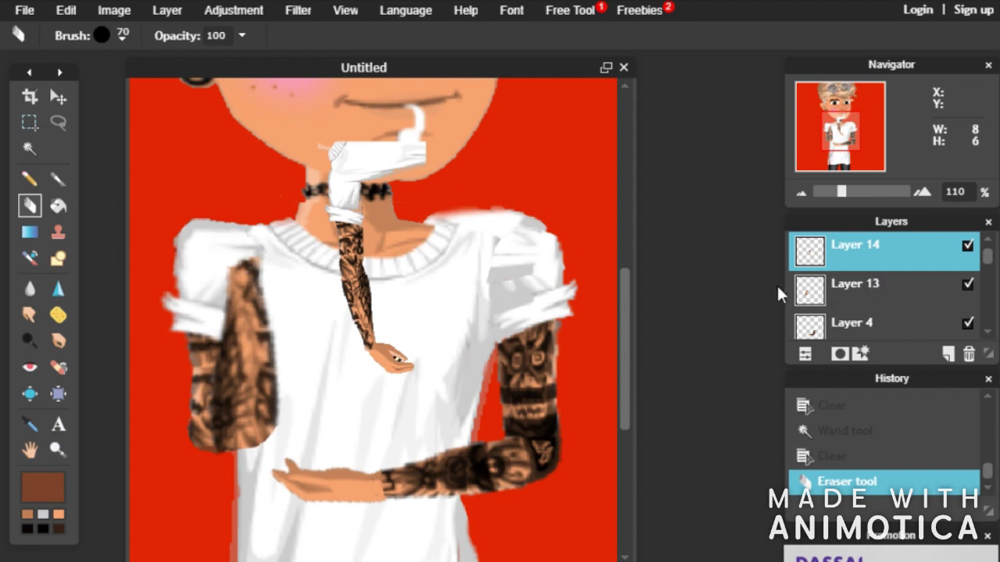
pyautogui.click(386, 163)
pyautogui.scroll(-1, 393, 242)
# Free-transform the hand upright onto the end of the raised forearm beside the chin, and merge Layer 14 down into Layer 13
pyautogui.click(66, 11)
pyautogui.click(210, 209)
pyautogui.moveTo(402, 160); pyautogui.dragTo(354, 217)
pyautogui.moveTo(291, 215)
pyautogui.mouseDown()
pyautogui.moveTo(362, 301)
pyautogui.moveTo(413, 312)
pyautogui.moveTo(418, 337)
pyautogui.moveTo(288, 175)
pyautogui.mouseUp()
pyautogui.scroll(-4, 380, 312)
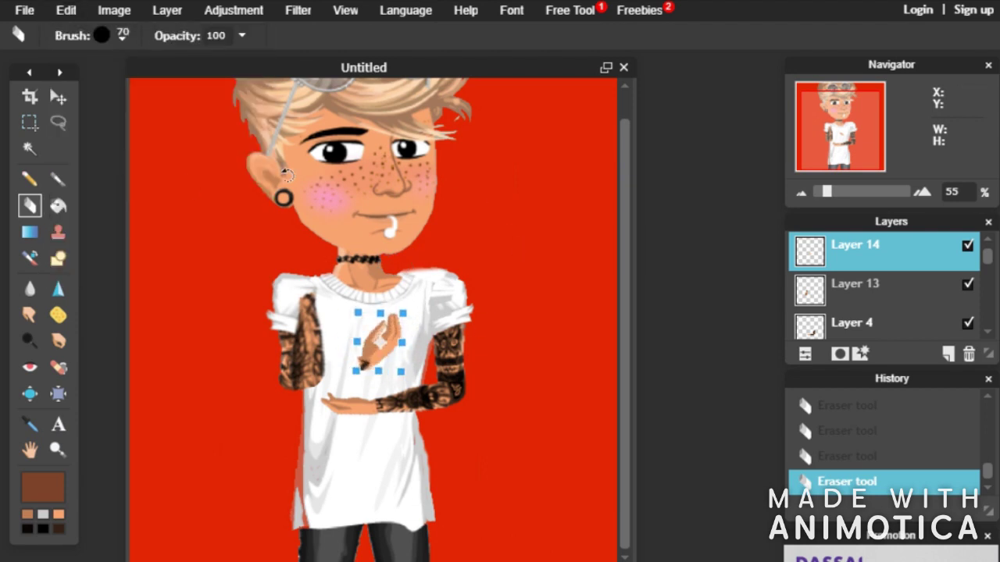
pyautogui.moveTo(399, 357); pyautogui.dragTo(326, 298)
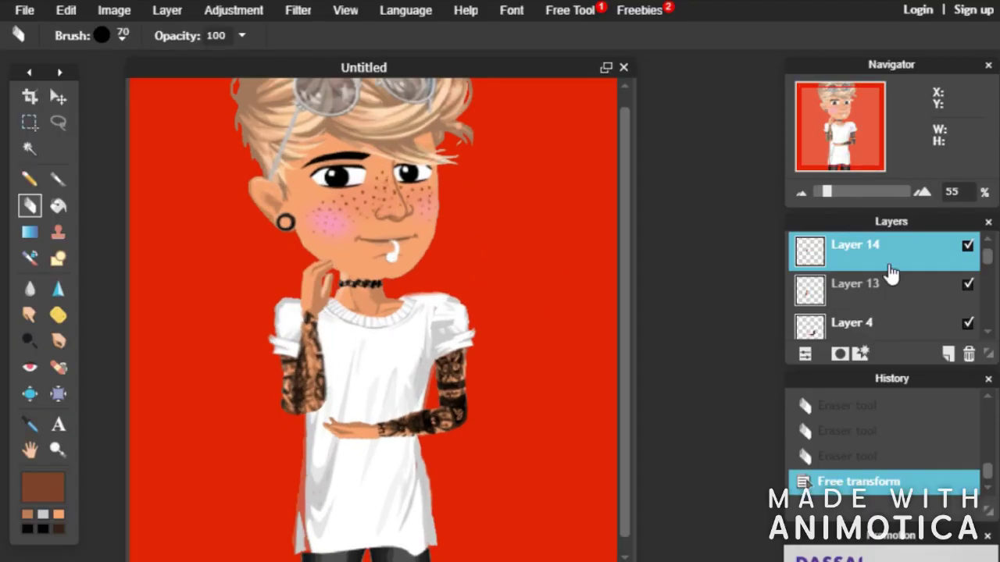
pyautogui.rightClick(890, 273)
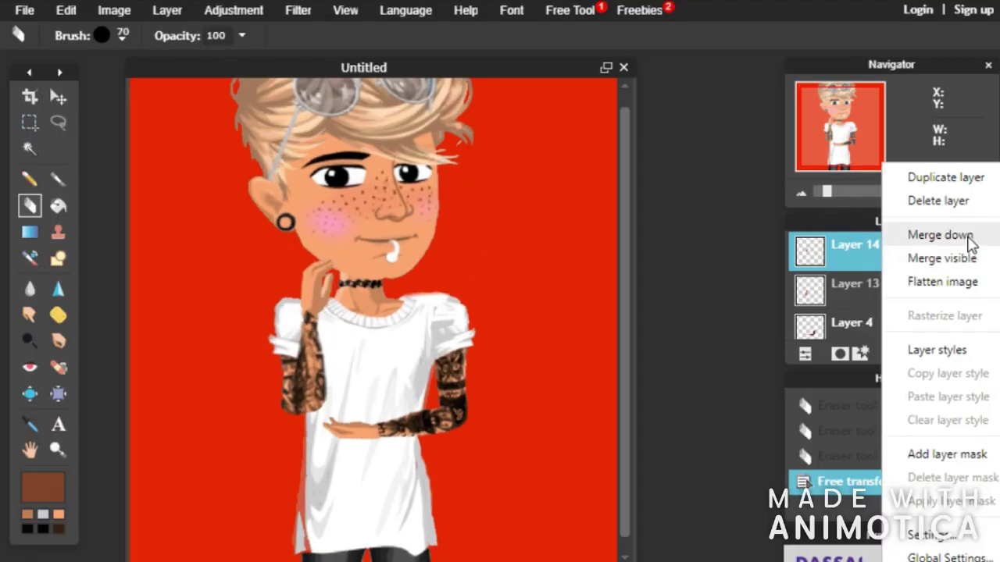
pyautogui.click(910, 231)
# Tilt the head on Layer 2 slightly clockwise with Free transform and reposition it over the neck
pyautogui.click(66, 10)
pyautogui.click(183, 152)
pyautogui.moveTo(523, 73); pyautogui.dragTo(531, 89)
pyautogui.moveTo(371, 161); pyautogui.dragTo(381, 164)
pyautogui.moveTo(539, 101)
pyautogui.mouseDown()
pyautogui.moveTo(515, 58)
pyautogui.moveTo(538, 115)
pyautogui.mouseUp()
pyautogui.moveTo(431, 183); pyautogui.dragTo(437, 177)
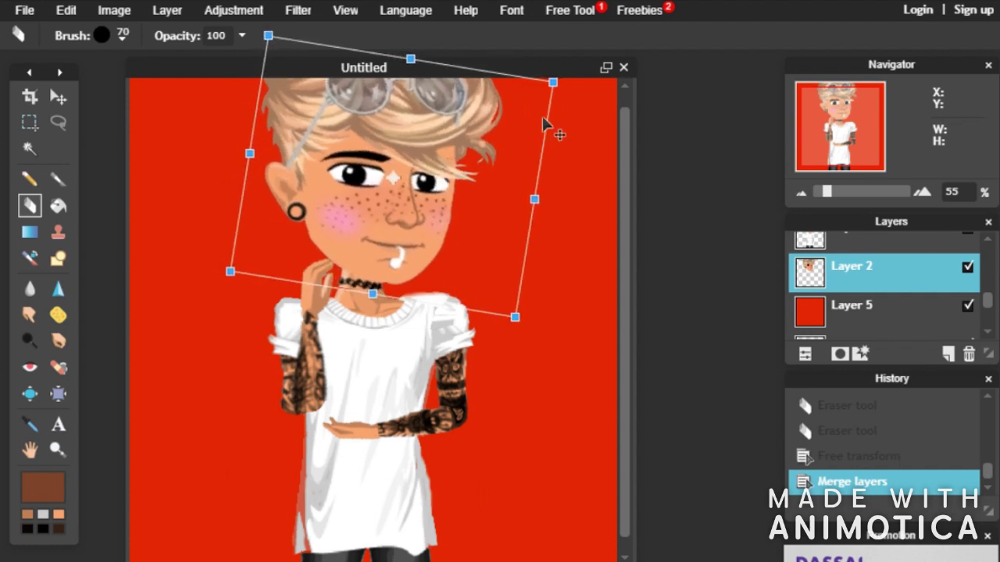
pyautogui.click(965, 270)
pyautogui.click(462, 349)
# Move the head's Layer 2 above Layer 1 in the layer order
pyautogui.scroll(9, 349, 320)
pyautogui.scroll(1, 846, 304)
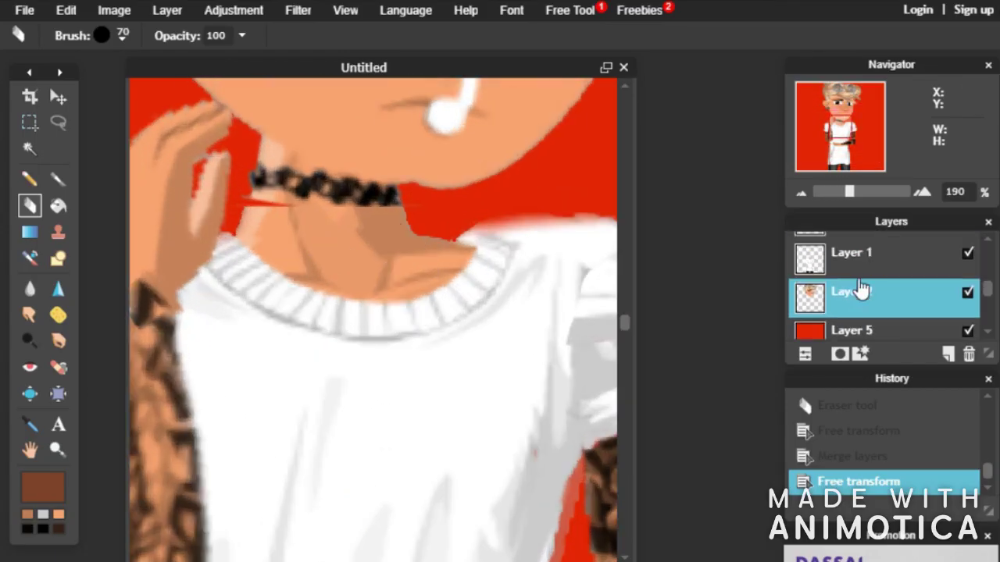
pyautogui.moveTo(859, 290); pyautogui.dragTo(852, 250)
# Paint over the red gap below the choker on Layer 2 with sampled skin tones and a size 3 Brush
pyautogui.click(58, 179)
pyautogui.click(29, 424)
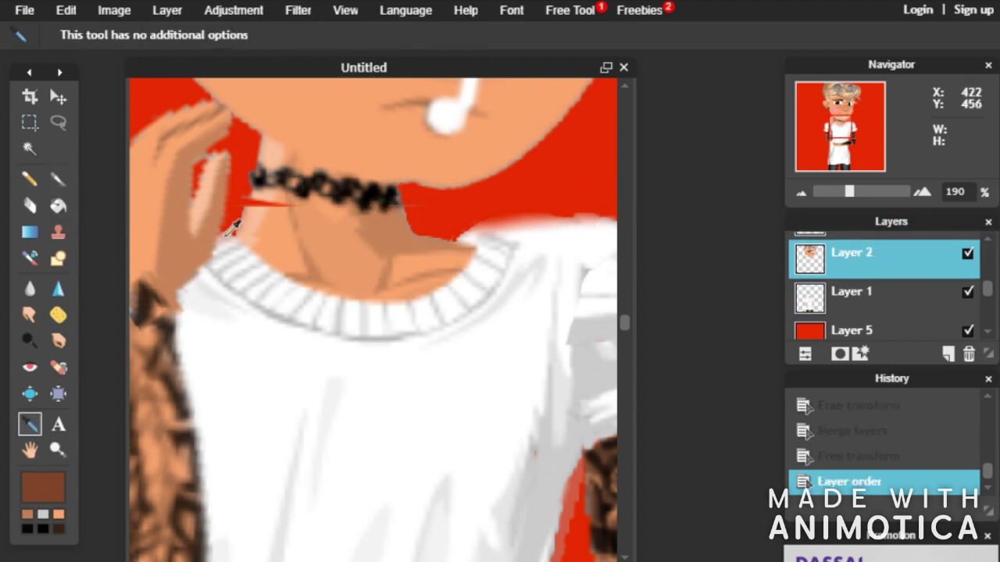
pyautogui.click(257, 240)
pyautogui.click(58, 179)
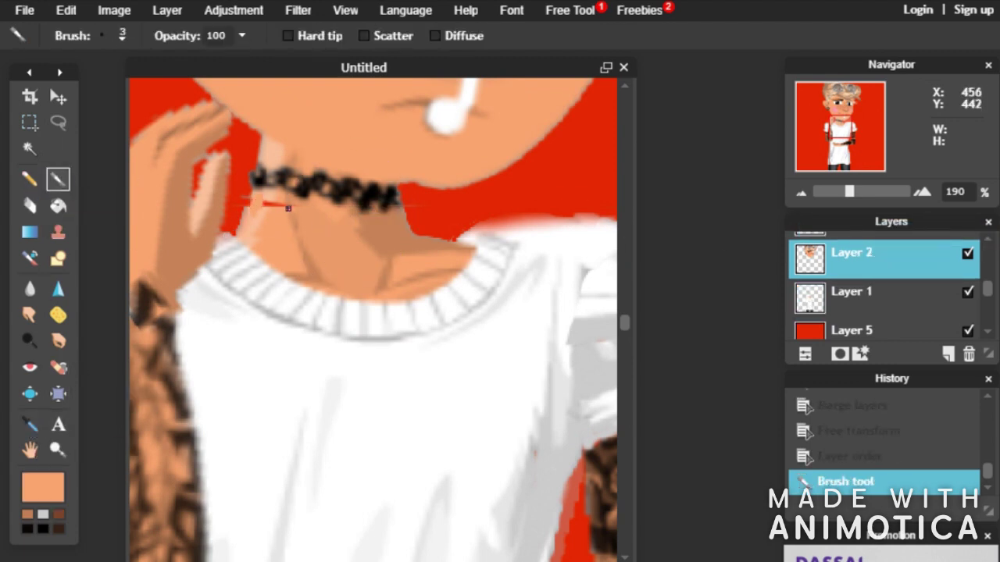
pyautogui.click(30, 424)
pyautogui.click(246, 227)
pyautogui.click(57, 179)
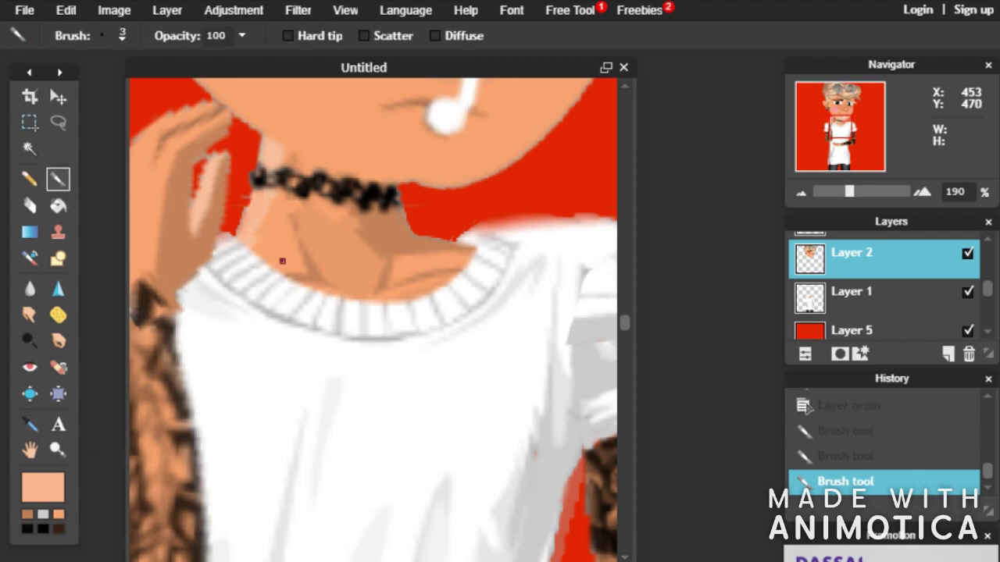
# Replace the text in Notepad with a new comment and return to the image editor
pyautogui.scroll(-5, 369, 422)
pyautogui.hotkey('alt', 'Tab')
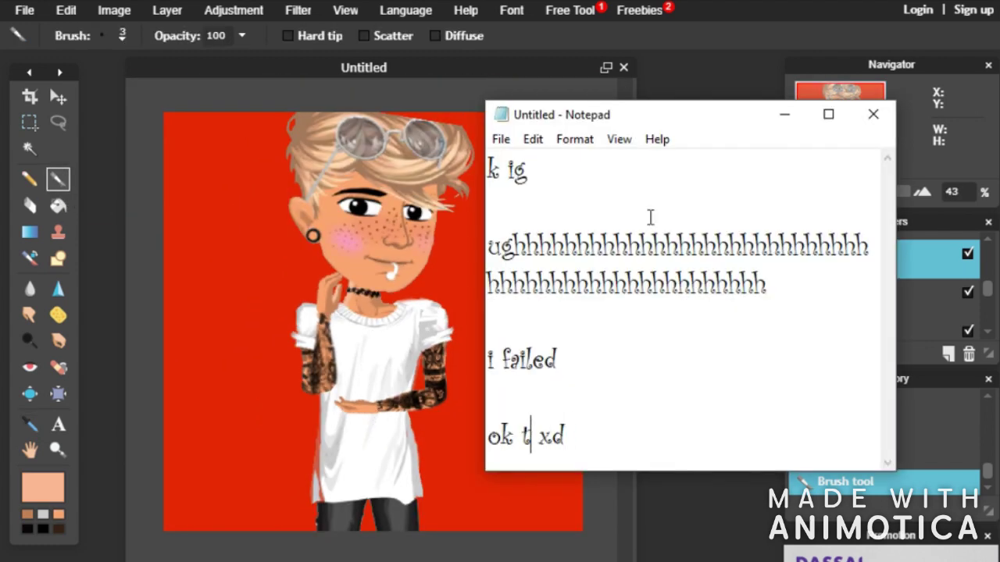
pyautogui.hotkey('ctrl', 'a')
pyautogui.press('BackSpace')
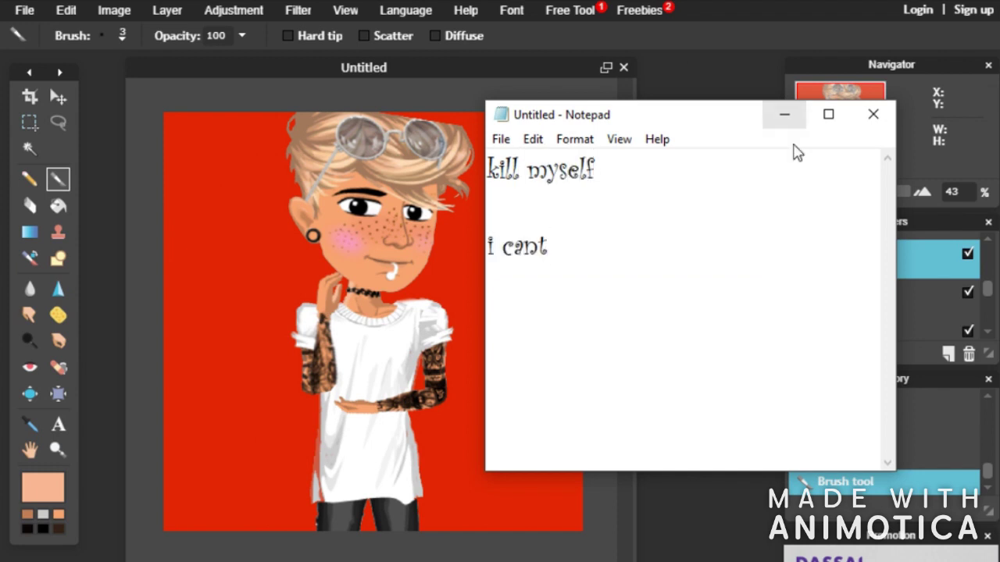
pyautogui.click(785, 115)
# Clean up around the shirt on Layer 1 with a size 70 Eraser
pyautogui.scroll(2, 877, 279)
pyautogui.click(890, 263)
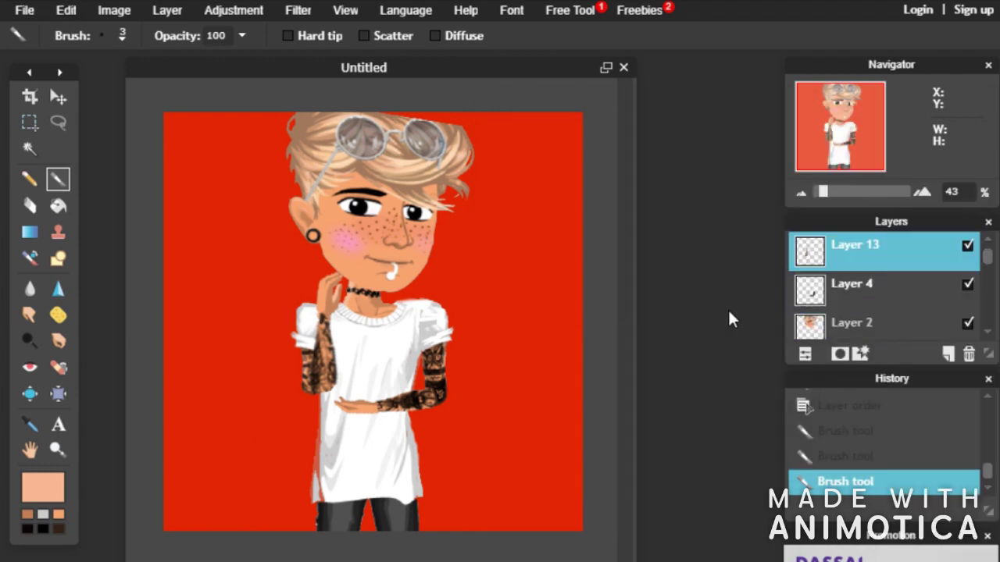
pyautogui.scroll(2, 409, 387)
pyautogui.scroll(-2, 929, 280)
pyautogui.click(921, 287)
pyautogui.moveTo(626, 335); pyautogui.dragTo(629, 419)
pyautogui.scroll(2, 336, 367)
pyautogui.press('e')
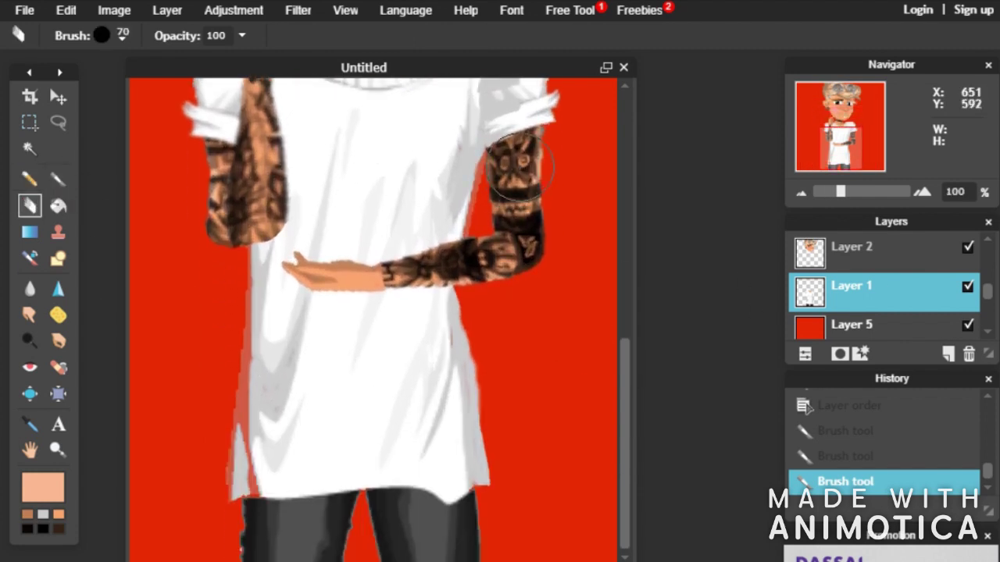
pyautogui.scroll(1, 556, 129)
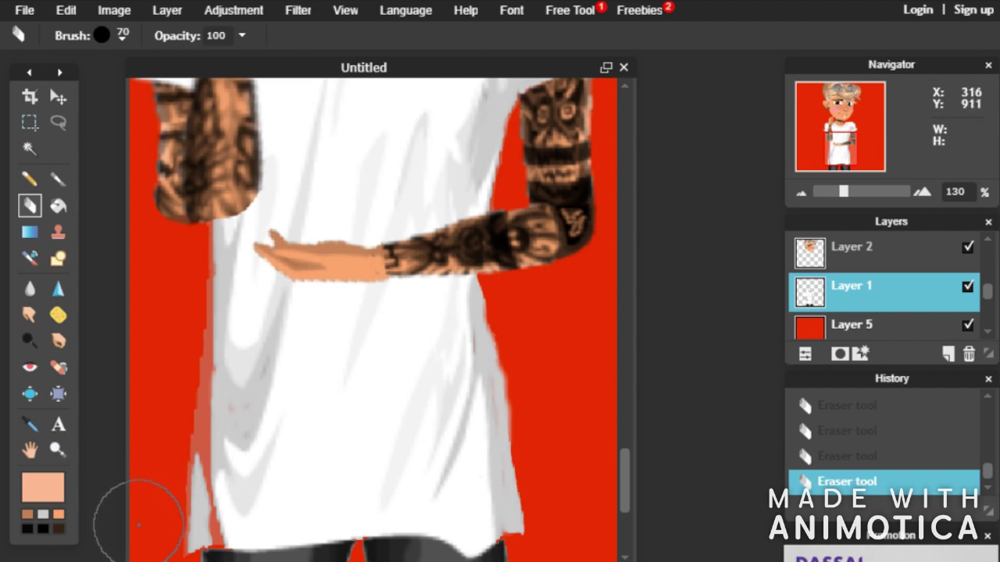
# Outline the see-through strip along the shirt's side with a sampled light grey Brush and fill it with the Paint bucket
pyautogui.press('i')
pyautogui.click(250, 401)
pyautogui.click(58, 178)
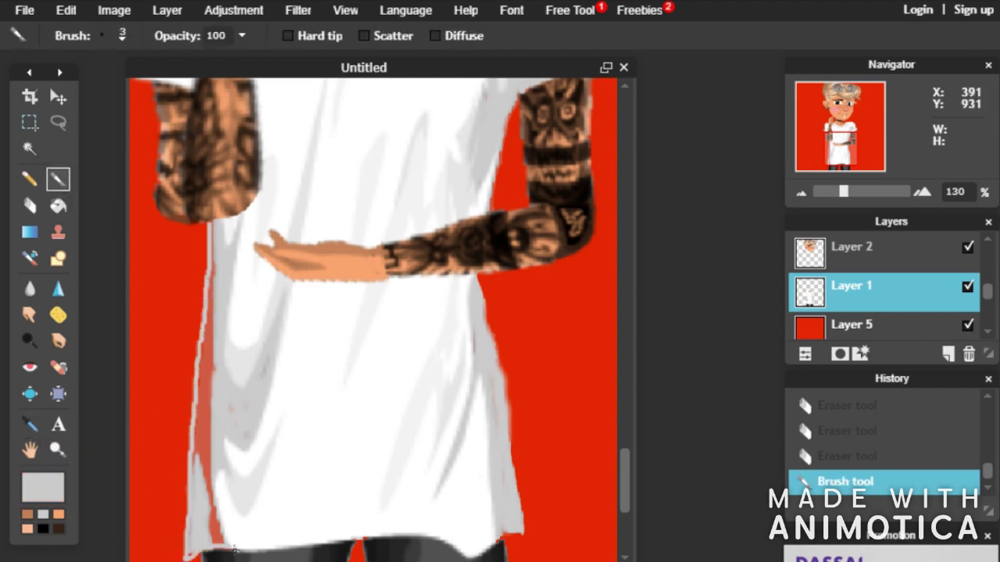
pyautogui.click(57, 206)
pyautogui.click(197, 385)
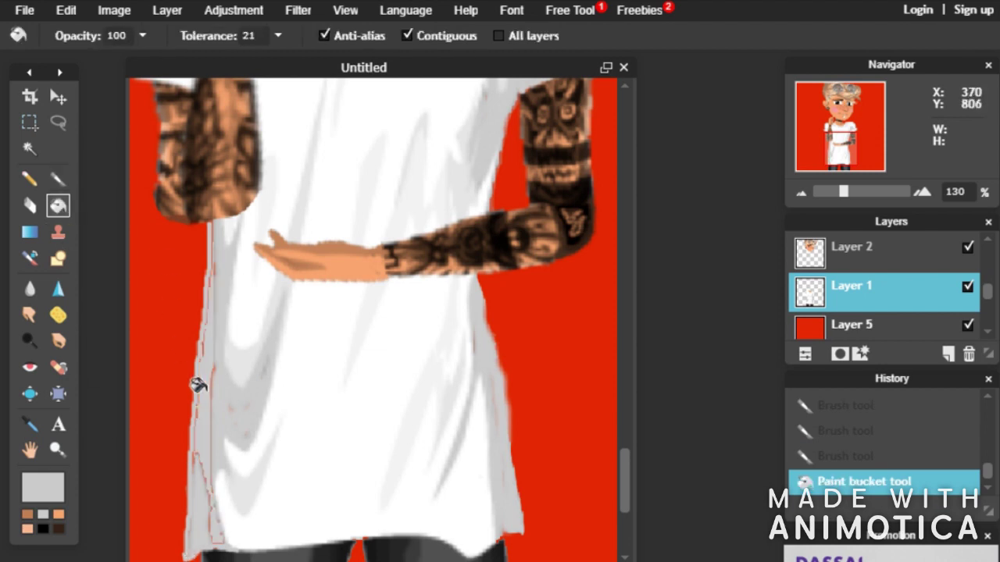
# Paint over the remaining red lines in the shirt's grey side strip with the Brush at sizes 3 and 9
pyautogui.click(58, 179)
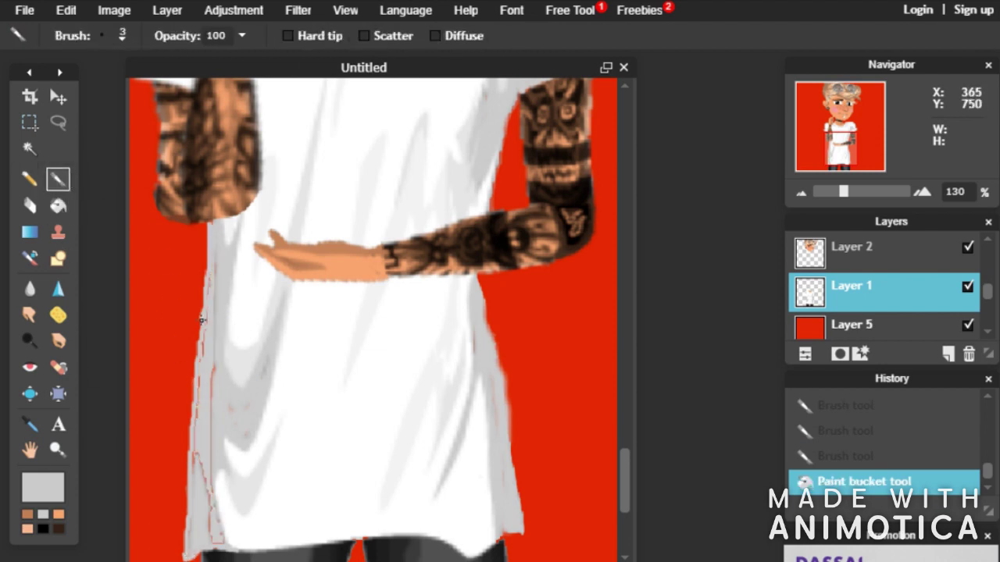
pyautogui.moveTo(201, 320); pyautogui.dragTo(198, 349)
pyautogui.scroll(3, 161, 352)
pyautogui.moveTo(371, 561); pyautogui.dragTo(310, 561)
pyautogui.click(116, 33)
pyautogui.click(180, 84)
pyautogui.click(639, 185)
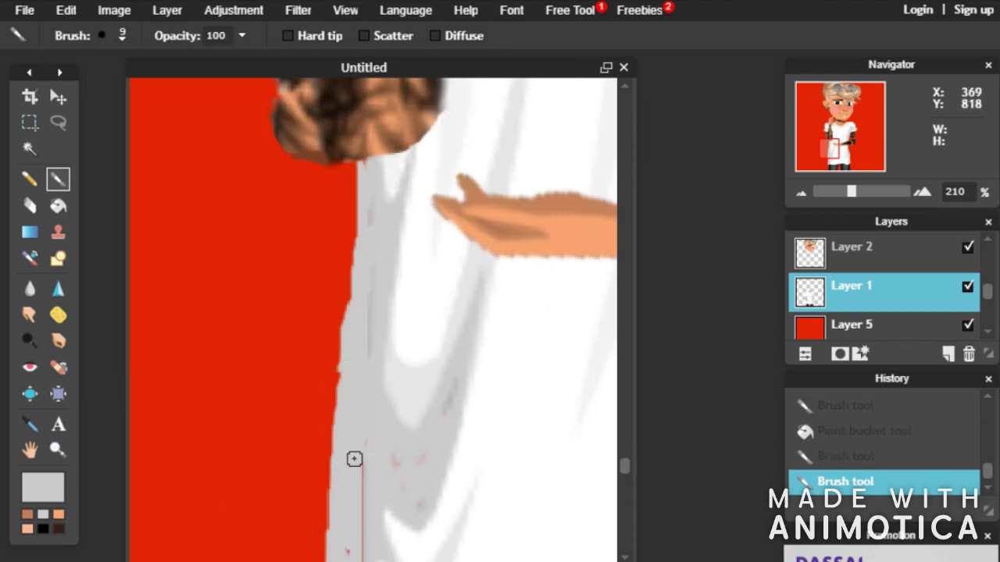
pyautogui.moveTo(625, 468); pyautogui.dragTo(625, 549)
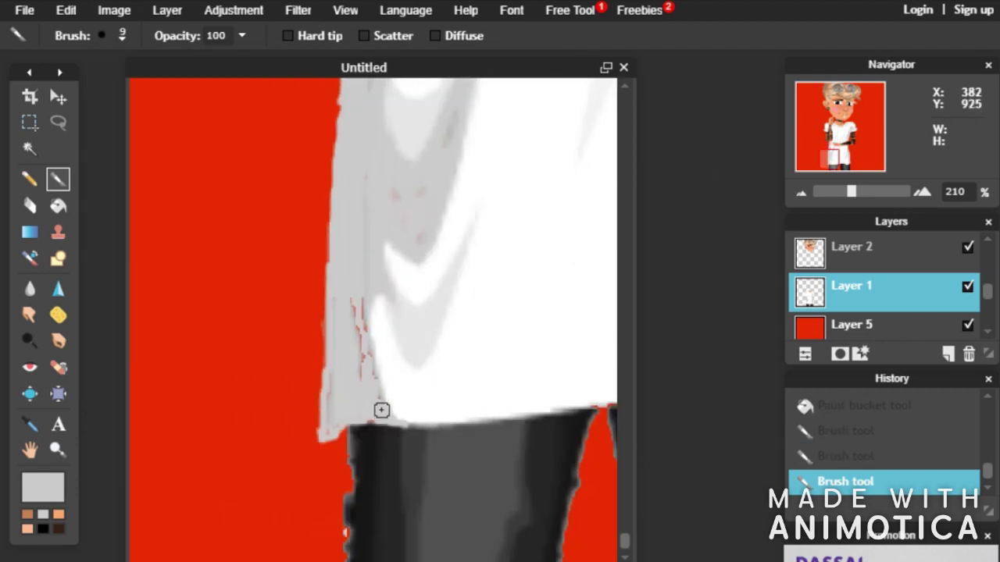
pyautogui.scroll(-5, 360, 344)
pyautogui.scroll(4, 358, 454)
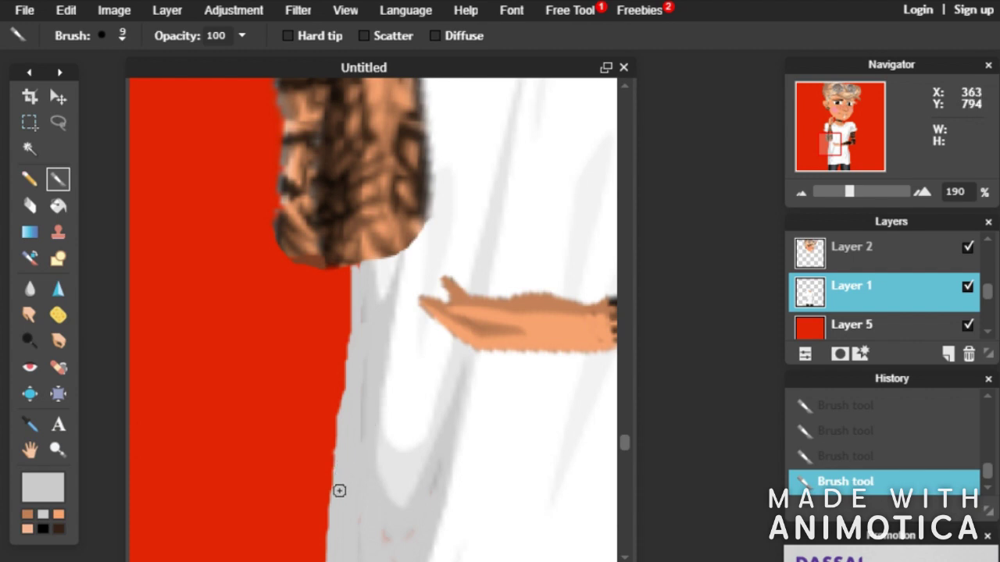
# Reposition the folded arm on Layer 4 with Free transform so its hand meets the raised arm's elbow
pyautogui.scroll(-5, 339, 491)
pyautogui.scroll(2, 883, 289)
pyautogui.click(883, 289)
pyautogui.click(74, 11)
pyautogui.click(98, 164)
pyautogui.moveTo(427, 304); pyautogui.dragTo(431, 319)
pyautogui.moveTo(431, 337); pyautogui.dragTo(424, 332)
pyautogui.press('Return')
# Touch up the shirt's shoulder on Layer 1 with a size 20 Eraser and select Layer 4 for further erasing
pyautogui.scroll(4, 480, 342)
pyautogui.click(902, 316)
pyautogui.scroll(-1, 902, 301)
pyautogui.click(867, 323)
pyautogui.scroll(1, 499, 335)
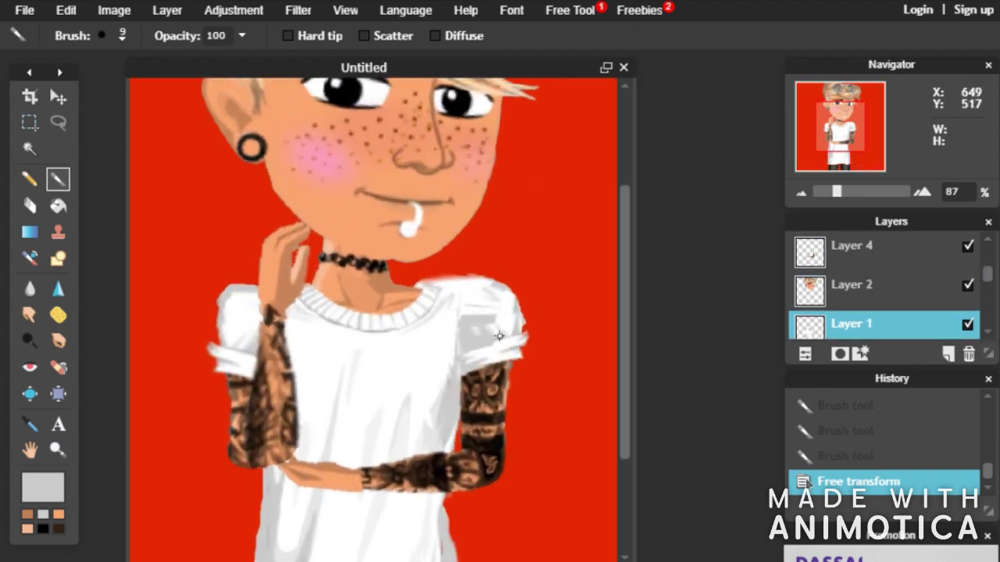
pyautogui.scroll(2, 498, 336)
pyautogui.click(29, 204)
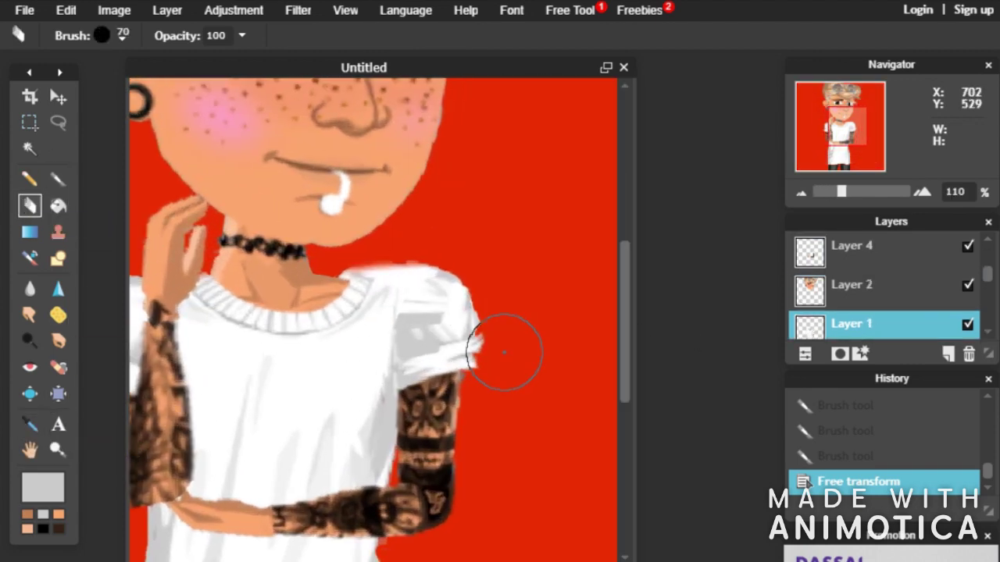
pyautogui.scroll(4, 497, 290)
pyautogui.click(120, 35)
pyautogui.click(244, 95)
pyautogui.click(328, 185)
pyautogui.click(884, 255)
pyautogui.scroll(1, 883, 255)
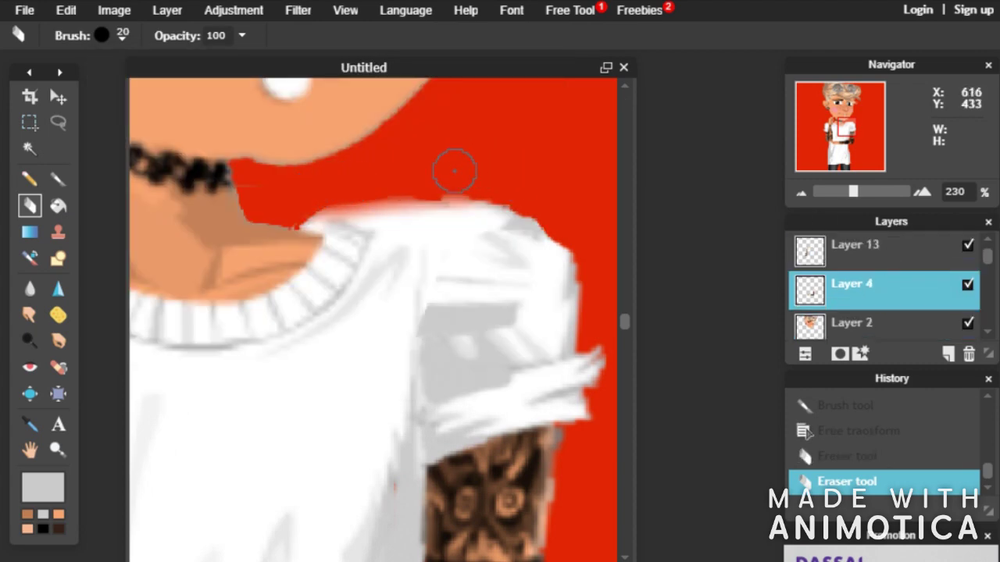
# Hide and show Layer 4 to compare the sleeve with the shirt beneath, and undo the last erasure
pyautogui.scroll(-5, 500, 277)
pyautogui.scroll(6, 440, 270)
pyautogui.click(964, 319)
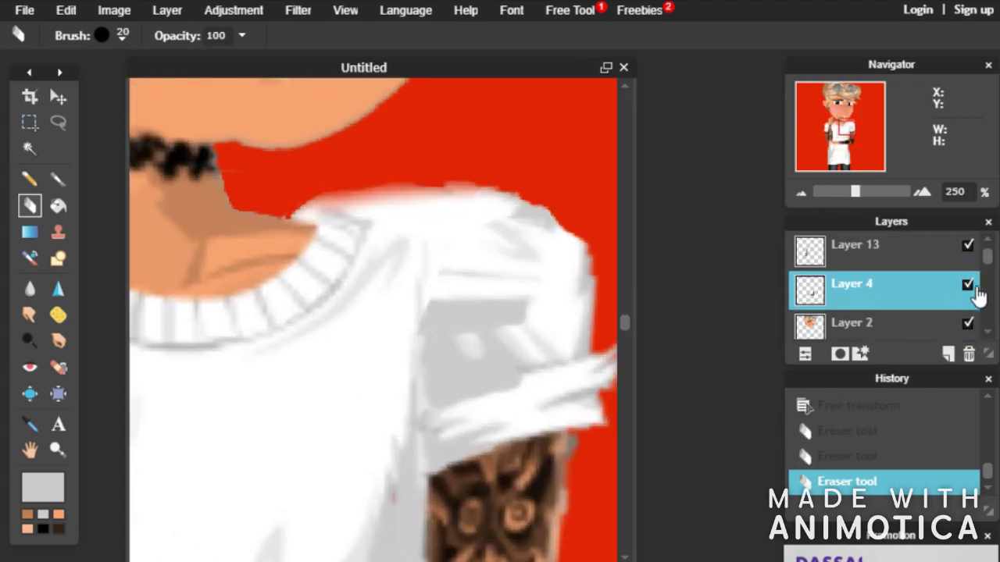
pyautogui.click(969, 286)
pyautogui.hotkey('ctrl', 'z')
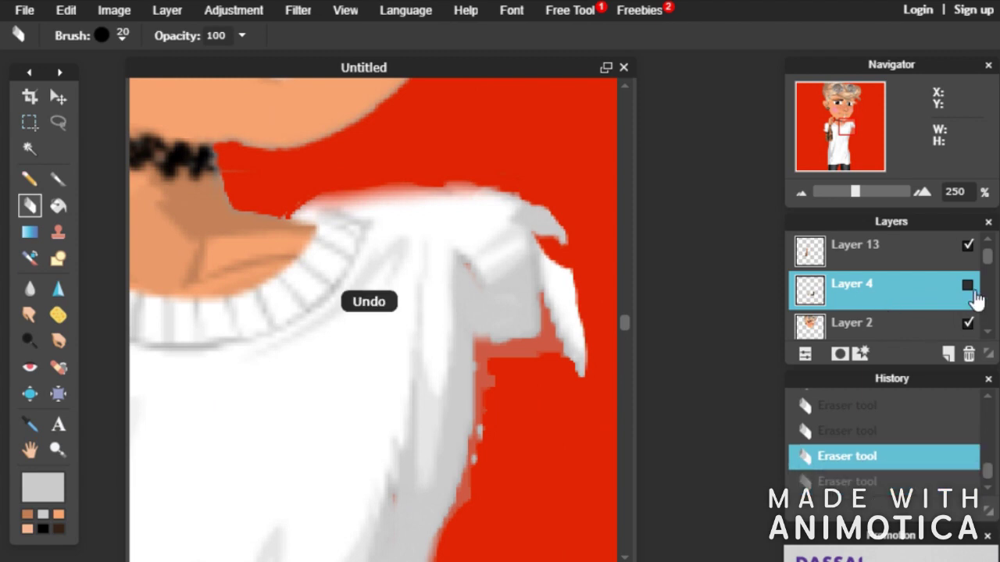
pyautogui.click(969, 287)
# Erase the blurred smudge along the top of the shoulder beside the collar on Layer 1
pyautogui.scroll(-4, 546, 289)
pyautogui.click(883, 320)
pyautogui.scroll(-3, 929, 303)
pyautogui.scroll(1, 951, 294)
pyautogui.click(930, 290)
pyautogui.scroll(2, 390, 285)
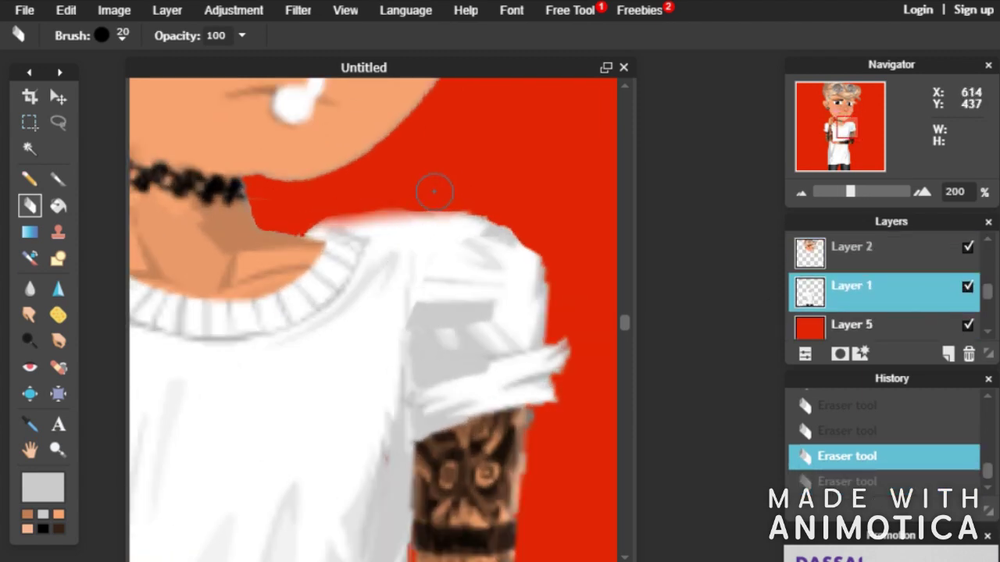
pyautogui.moveTo(333, 205); pyautogui.dragTo(300, 205)
pyautogui.scroll(-4, 258, 226)
pyautogui.scroll(2, 304, 305)
pyautogui.scroll(-6, 348, 361)
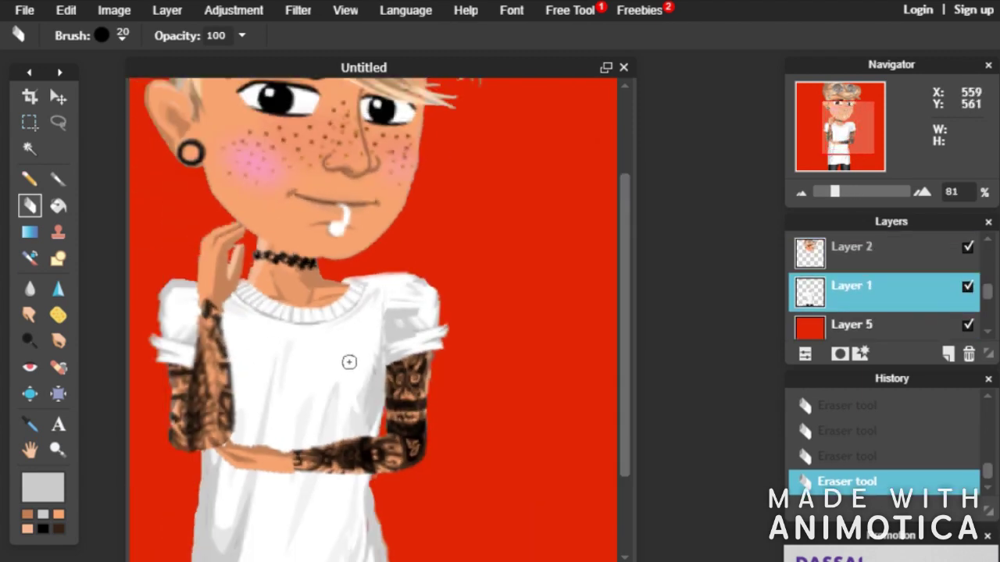
# Merge Layer 13, Layer 4 and Layer 2 down into Layer 1
pyautogui.scroll(2, 951, 303)
pyautogui.click(898, 246)
pyautogui.rightClick(937, 248)
pyautogui.click(944, 234)
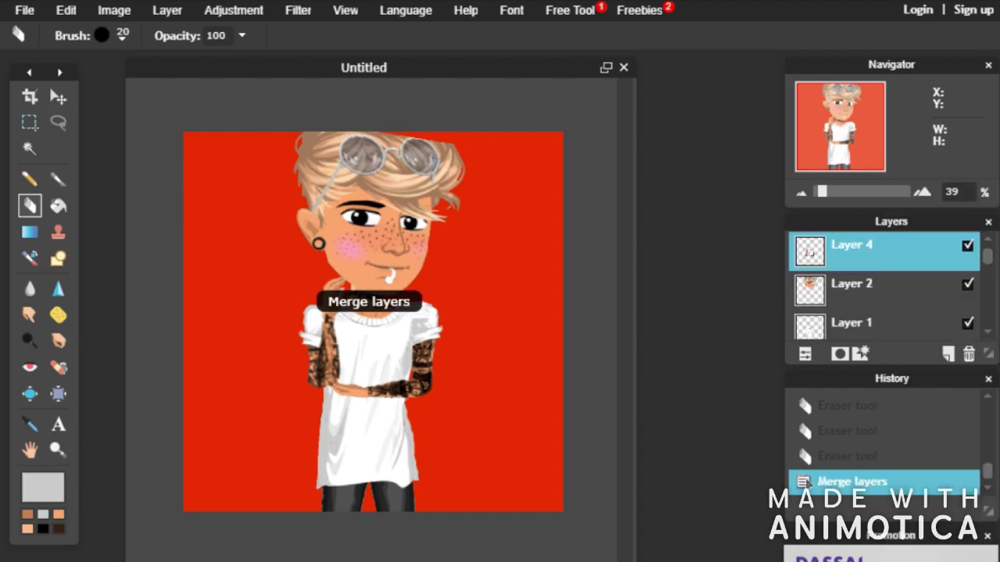
pyautogui.rightClick(937, 249)
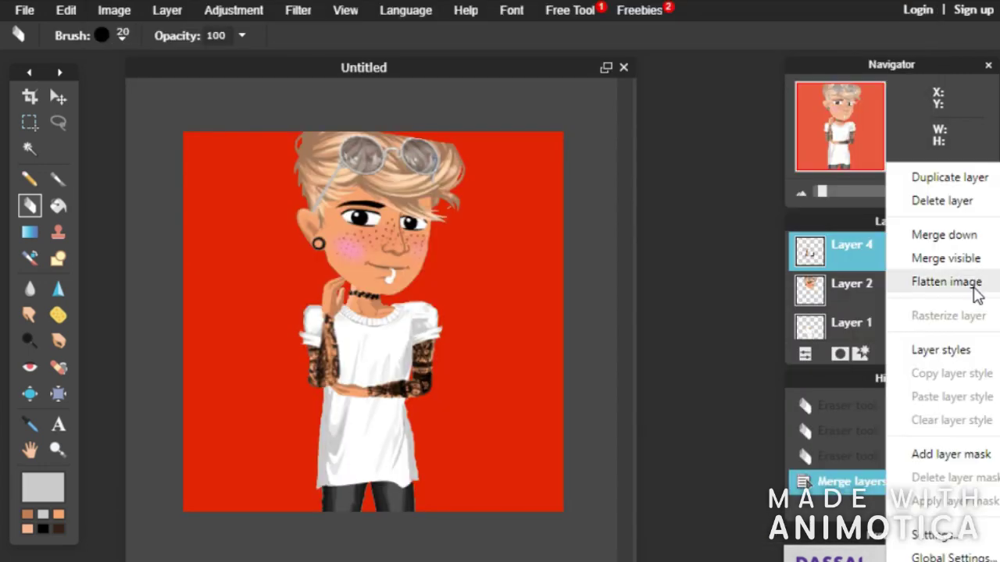
pyautogui.click(944, 236)
pyautogui.rightClick(877, 250)
pyautogui.click(943, 235)
pyautogui.rightClick(872, 250)
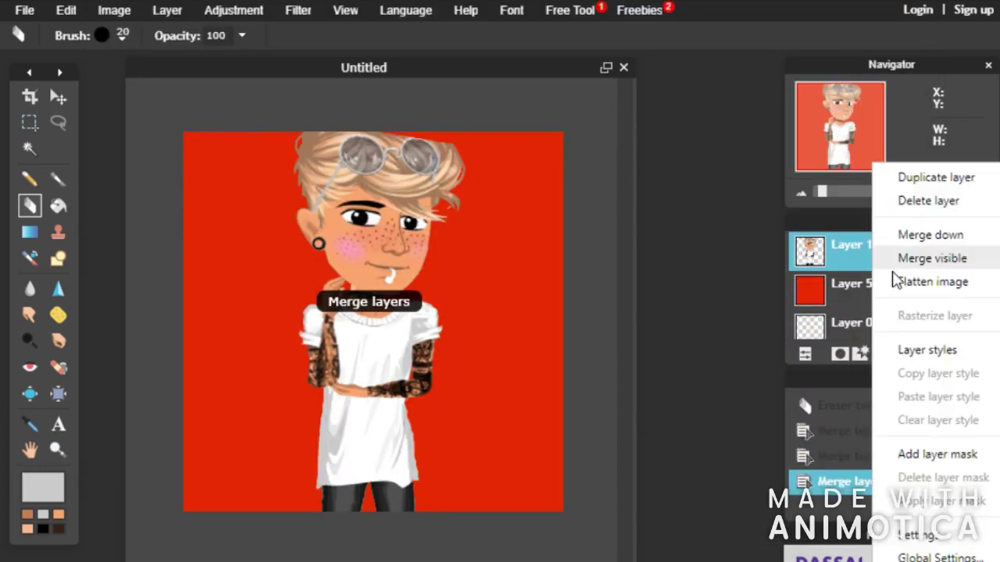
pyautogui.click(929, 235)
pyautogui.scroll(3, 441, 248)
pyautogui.hotkey('ctrl', 'z')
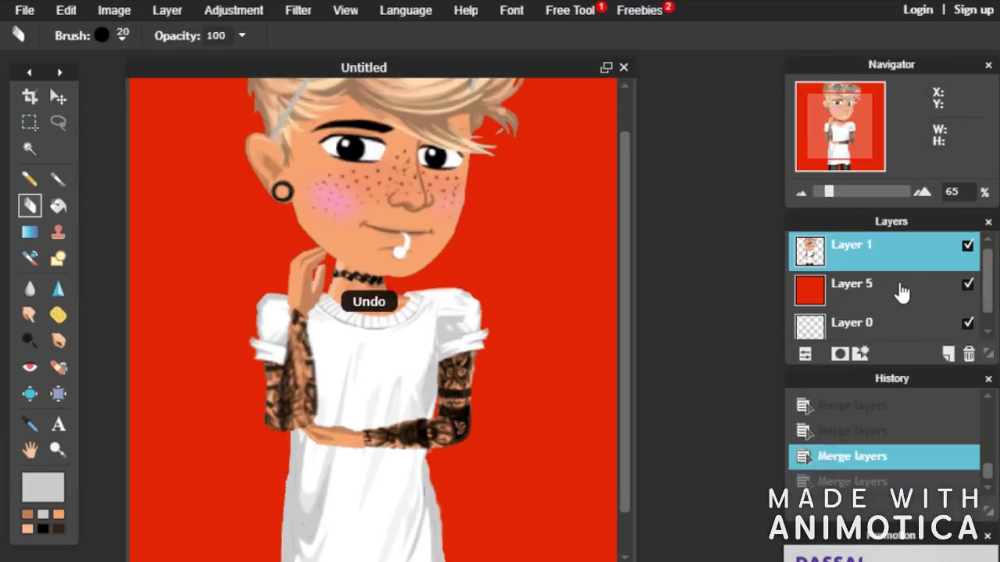
# Hide the red Layer 5 and slightly enlarge and reposition the merged character on Layer 1 with Free transform
pyautogui.click(966, 285)
pyautogui.scroll(-1, 212, 304)
pyautogui.click(66, 9)
pyautogui.click(113, 149)
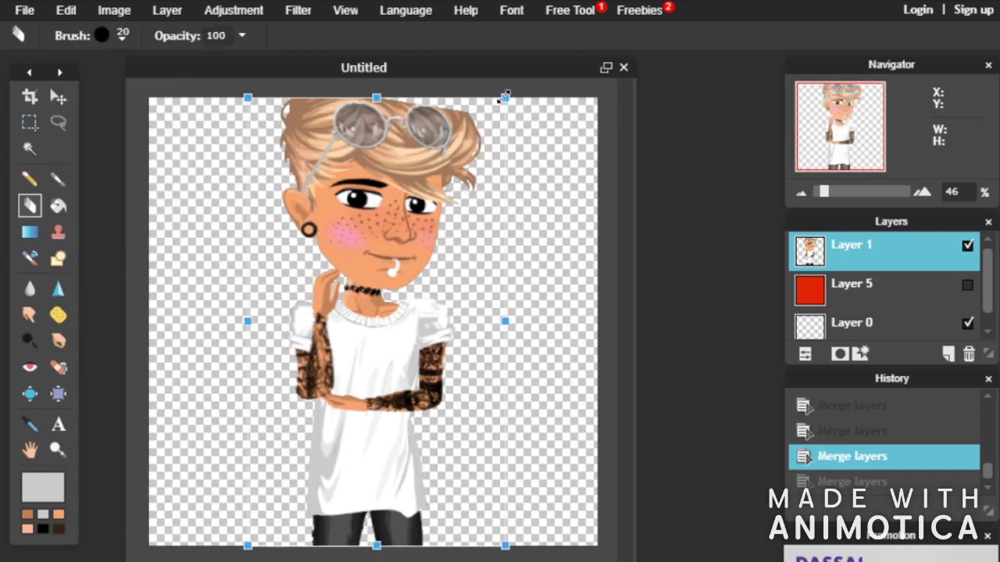
pyautogui.moveTo(505, 98); pyautogui.dragTo(518, 83)
pyautogui.moveTo(469, 163); pyautogui.dragTo(468, 155)
pyautogui.click(588, 202)
pyautogui.click(461, 147)
pyautogui.scroll(1, 461, 147)
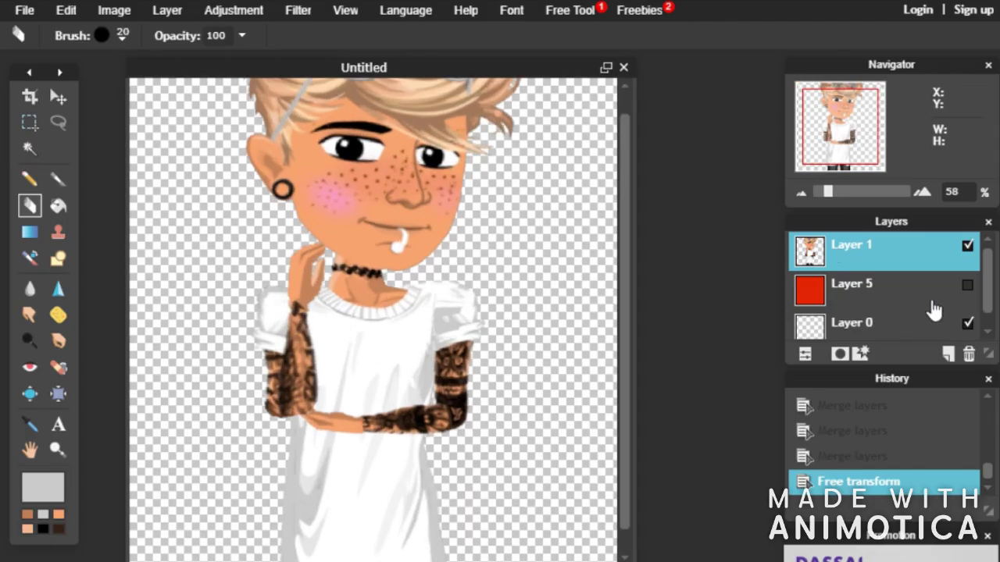
# Delete the hidden red Layer 5
pyautogui.click(922, 293)
pyautogui.click(968, 354)
pyautogui.scroll(-2, 469, 234)
# Save the image to the computer as a JPEG named 6
pyautogui.click(24, 9)
pyautogui.click(33, 107)
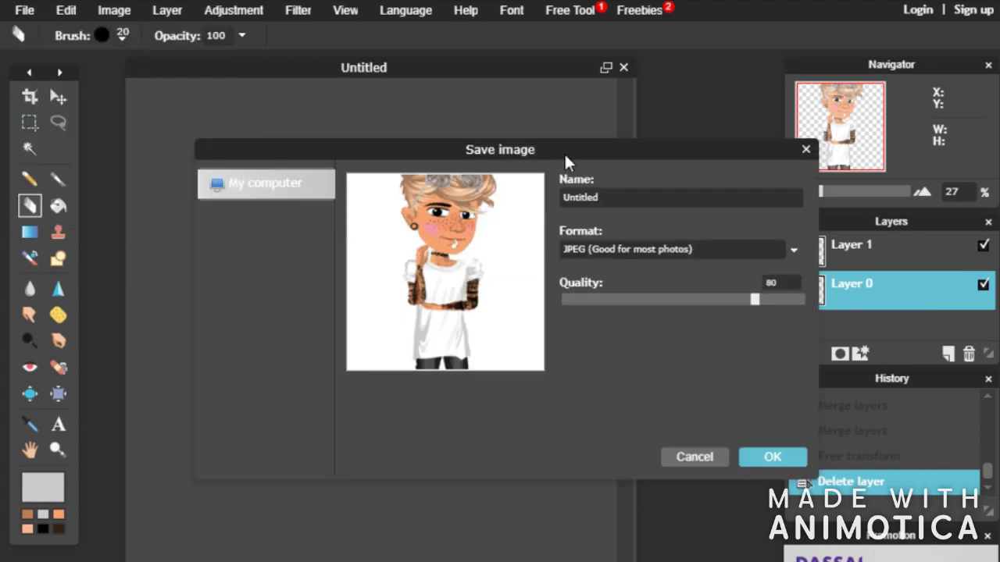
pyautogui.click(773, 457)
pyautogui.press('Return')
# Create a new image with the Movie 720p preset
pyautogui.click(29, 14)
pyautogui.click(75, 39)
pyautogui.click(504, 294)
pyautogui.scroll(-8, 491, 422)
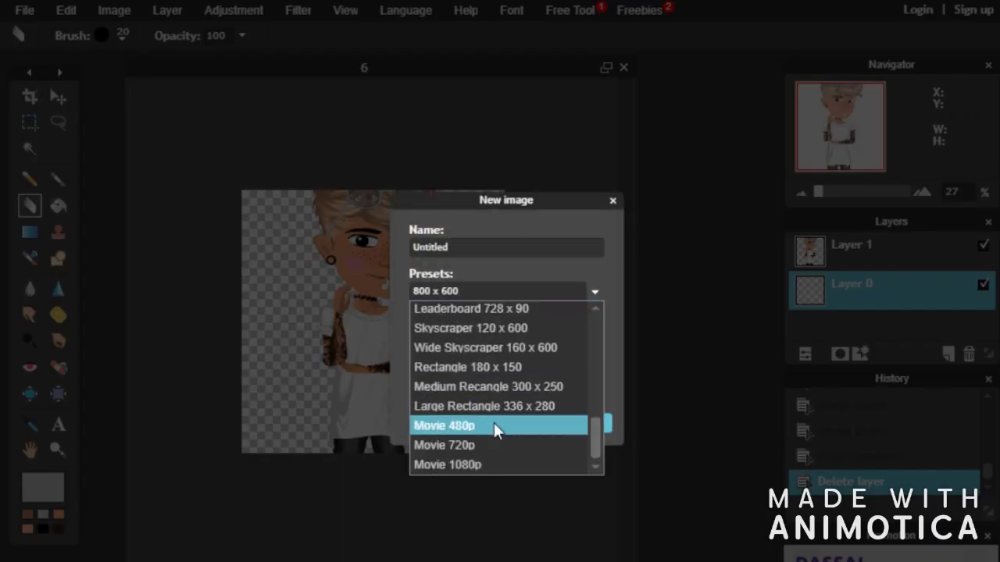
pyautogui.click(444, 445)
pyautogui.click(601, 422)
# Add the picture "5 background" as a layer and enlarge it with Free transform to cover the whole canvas
pyautogui.click(167, 10)
pyautogui.click(223, 95)
pyautogui.click(227, 191)
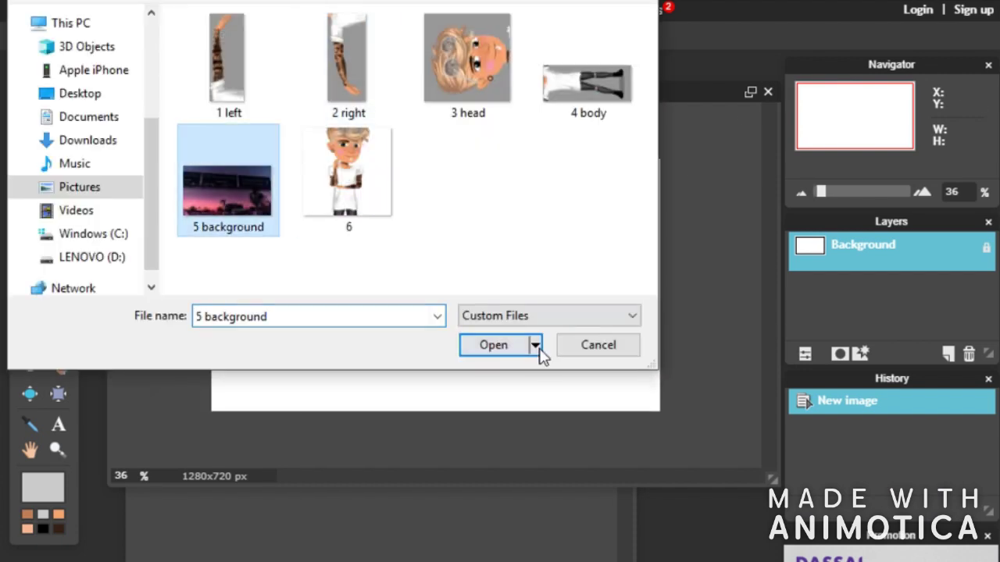
pyautogui.click(529, 344)
pyautogui.moveTo(322, 222); pyautogui.dragTo(206, 155)
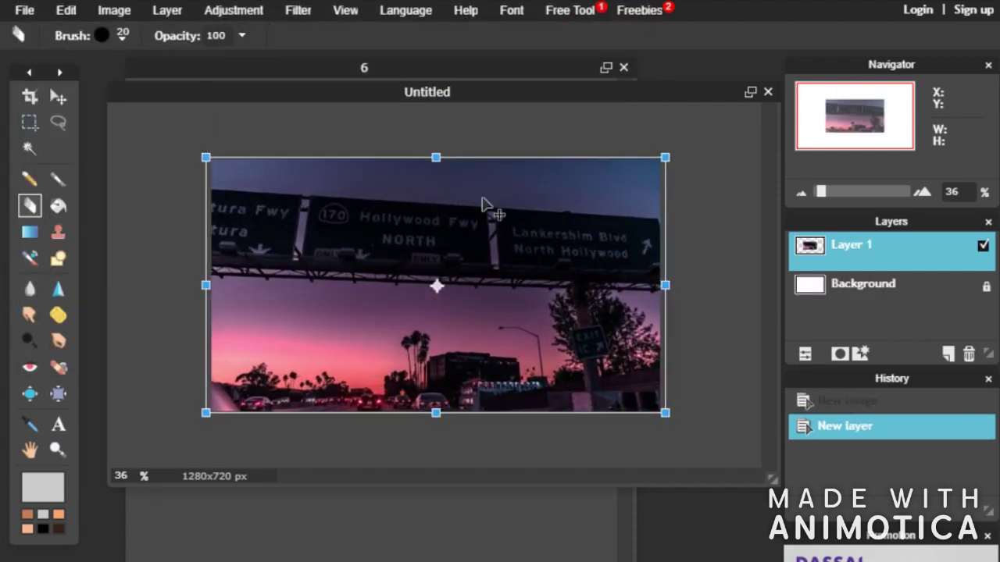
pyautogui.click(176, 152)
pyautogui.click(444, 347)
# Apply a Gaussian blur with amount 50 to the sunset picture on Layer 1
pyautogui.click(246, 13)
pyautogui.click(299, 11)
pyautogui.click(322, 51)
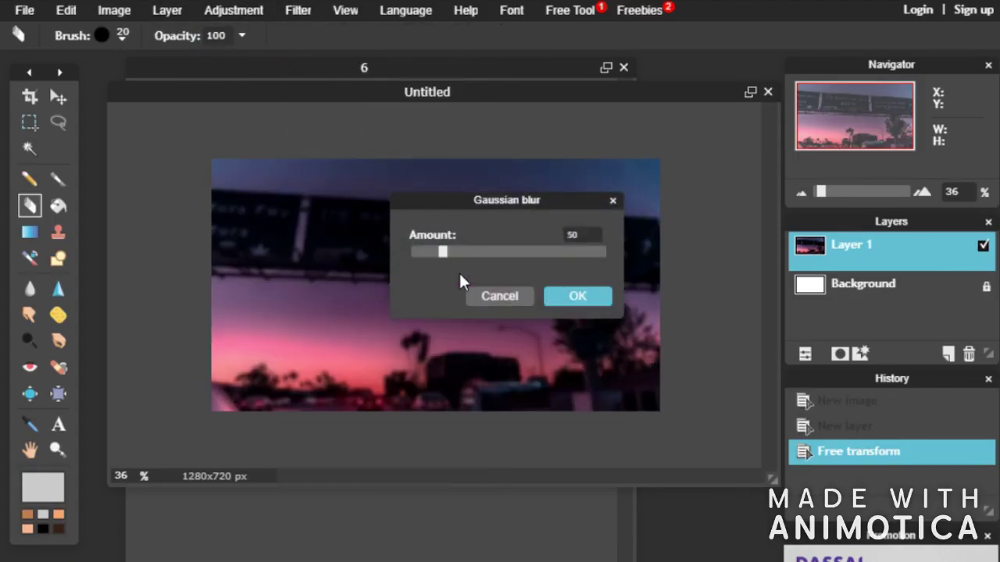
pyautogui.click(578, 296)
pyautogui.scroll(-1, 578, 289)
# Try adding image 6 as a layer over the blurred background, undo it and keep the document open
pyautogui.click(168, 10)
pyautogui.click(223, 95)
pyautogui.click(348, 172)
pyautogui.click(500, 344)
pyautogui.hotkey('ctrl', 'z')
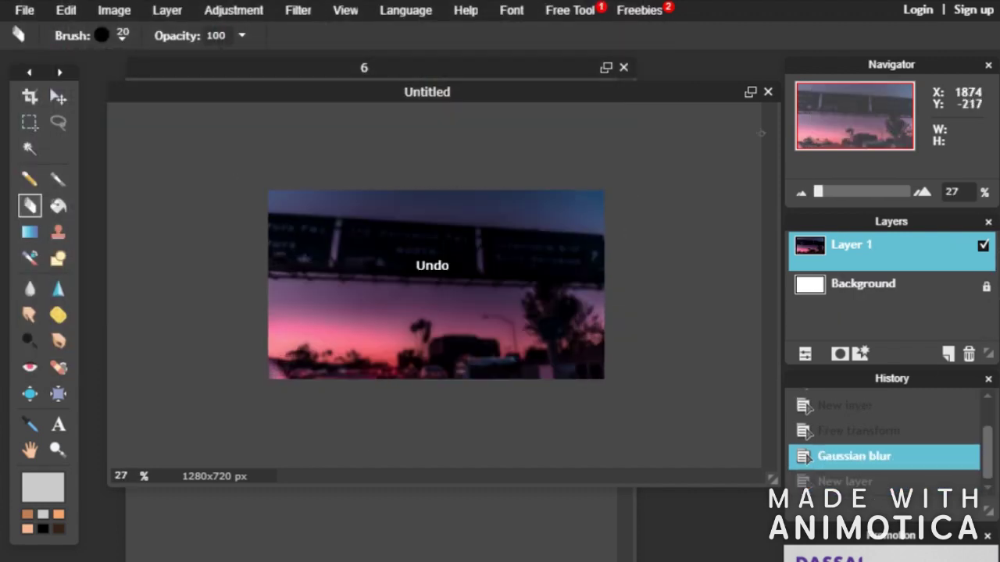
pyautogui.click(768, 92)
pyautogui.click(598, 348)
# In image 6, add a new layer between Layer 1 and Layer 0 and fill it with bright red
pyautogui.click(577, 68)
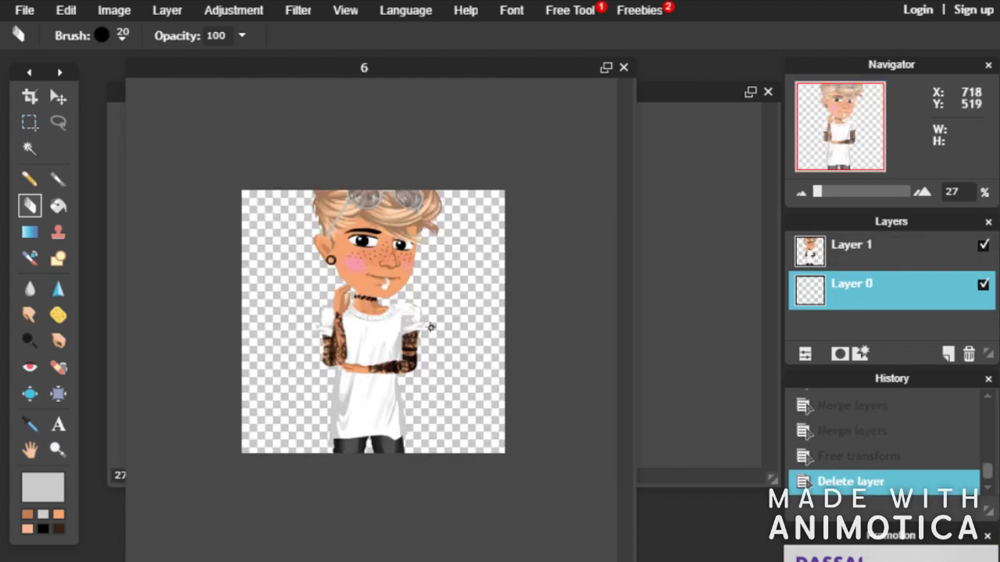
pyautogui.scroll(2, 437, 324)
pyautogui.click(834, 354)
pyautogui.click(42, 488)
pyautogui.click(457, 226)
pyautogui.click(711, 442)
pyautogui.click(58, 206)
pyautogui.click(217, 233)
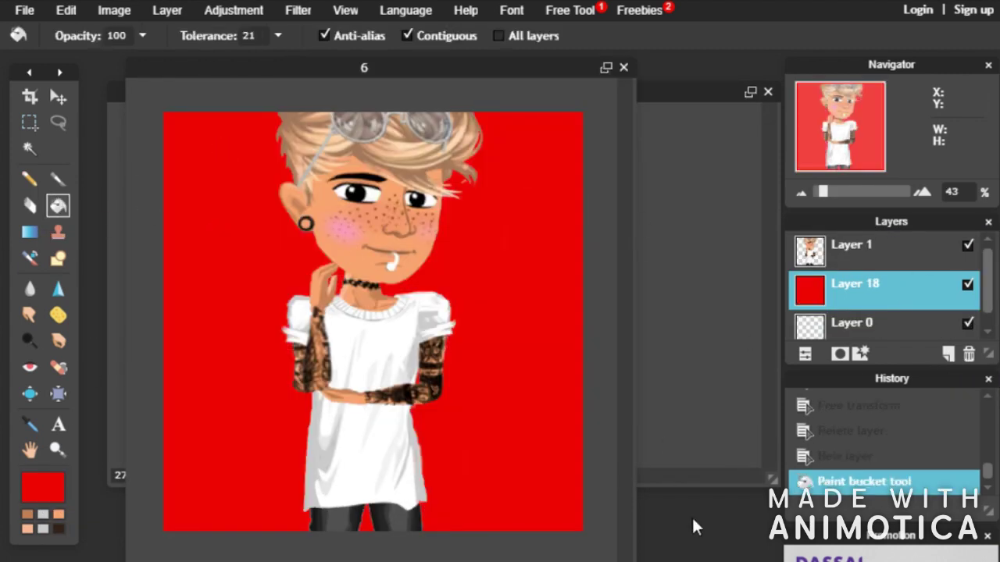
# Save the red-backed image at maximum quality, replacing the existing file 6
pyautogui.click(24, 10)
pyautogui.click(46, 148)
pyautogui.moveTo(754, 299); pyautogui.dragTo(805, 300)
pyautogui.click(772, 457)
pyautogui.click(492, 342)
pyautogui.click(721, 279)
# Return to the Untitled sunset image and add picture 6 to it as a layer
pyautogui.click(679, 146)
pyautogui.click(167, 10)
pyautogui.click(209, 104)
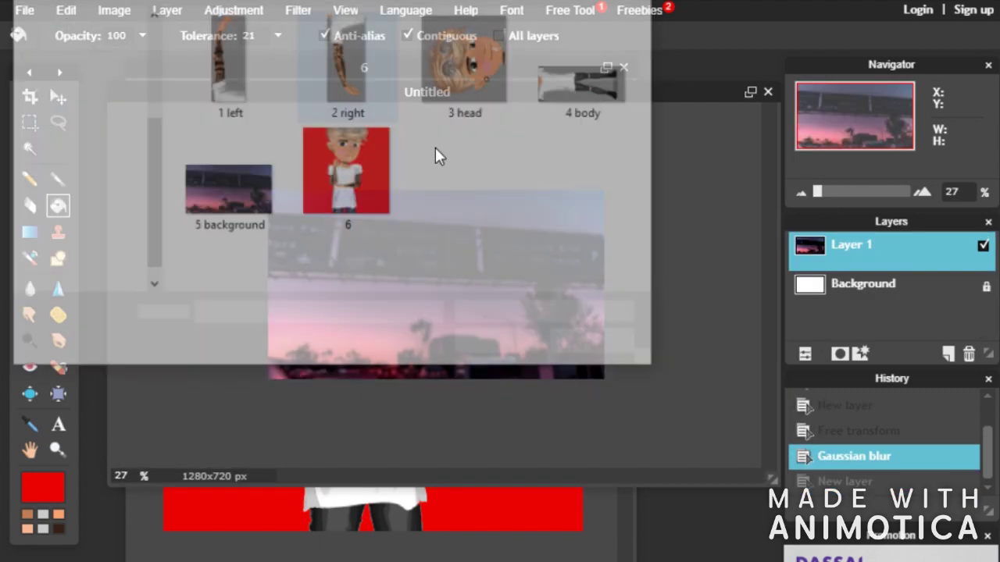
pyautogui.doubleClick(346, 170)
pyautogui.scroll(-1, 422, 297)
pyautogui.scroll(1, 450, 303)
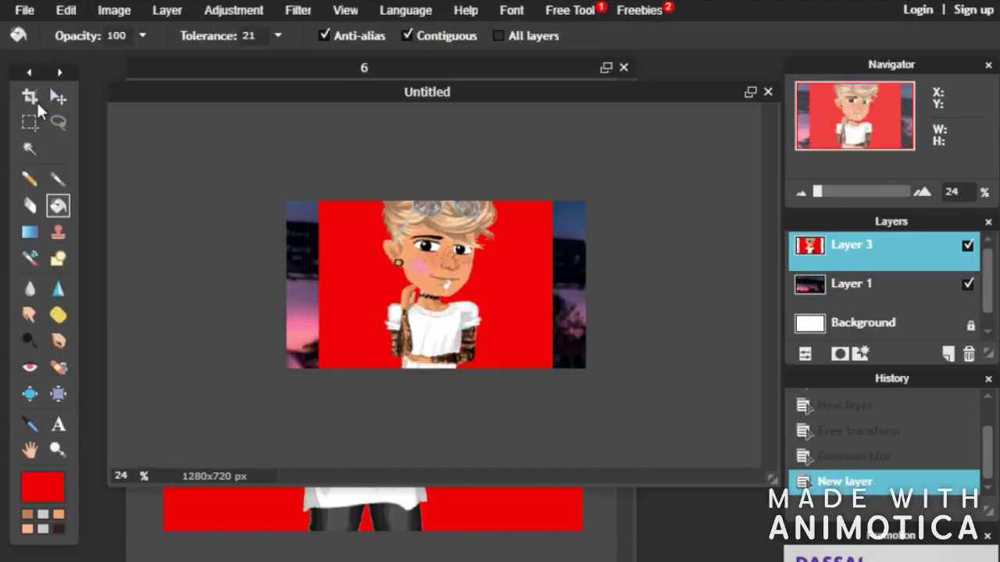
# Select and delete the large red areas on both sides of the character on Layer 3 with the Wand tool
pyautogui.click(30, 149)
pyautogui.click(528, 282)
pyautogui.press('Delete')
pyautogui.click(355, 275)
pyautogui.press('Delete')
# Select and clear the leftover red patches by the raised hand, the hair and the folded arm on Layer 3
pyautogui.scroll(6, 427, 273)
pyautogui.click(382, 303)
pyautogui.press('Delete')
pyautogui.click(362, 312)
pyautogui.click(365, 313)
pyautogui.press('Delete')
pyautogui.scroll(-2, 533, 333)
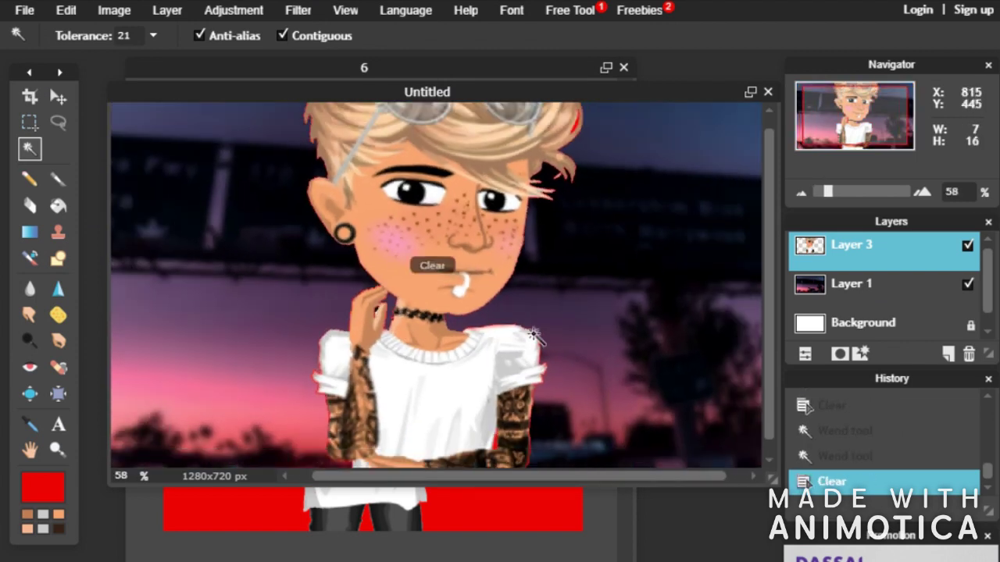
pyautogui.click(554, 148)
pyautogui.scroll(1, 647, 225)
pyautogui.click(500, 459)
pyautogui.moveTo(771, 335); pyautogui.dragTo(772, 362)
# Switch to Notepad, write a remark about editing and clear all the text
pyautogui.hotkey('alt', 'Tab')
pyautogui.press('Return')
pyautogui.press('Return')
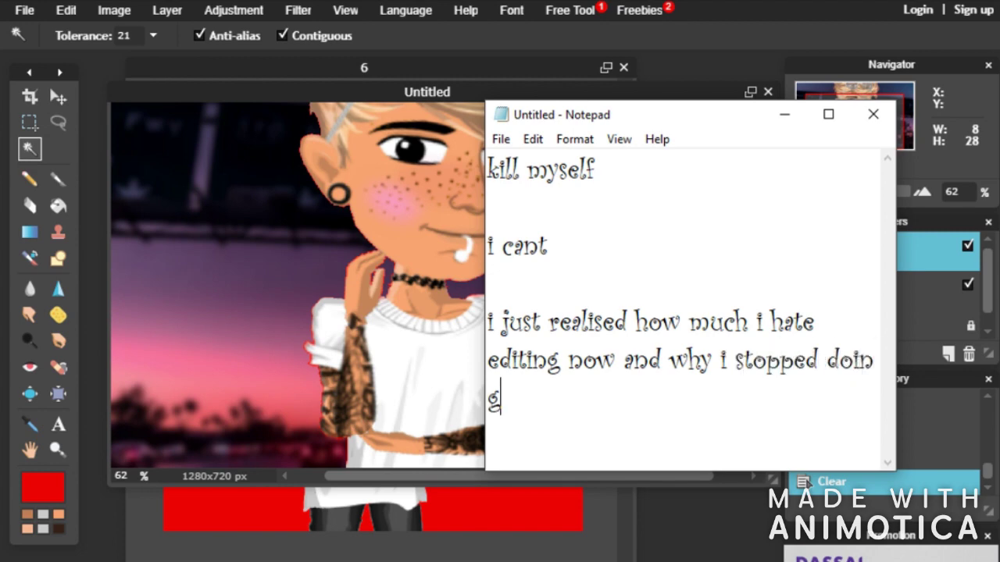
pyautogui.hotkey('ctrl', 'a')
pyautogui.press('BackSpace')
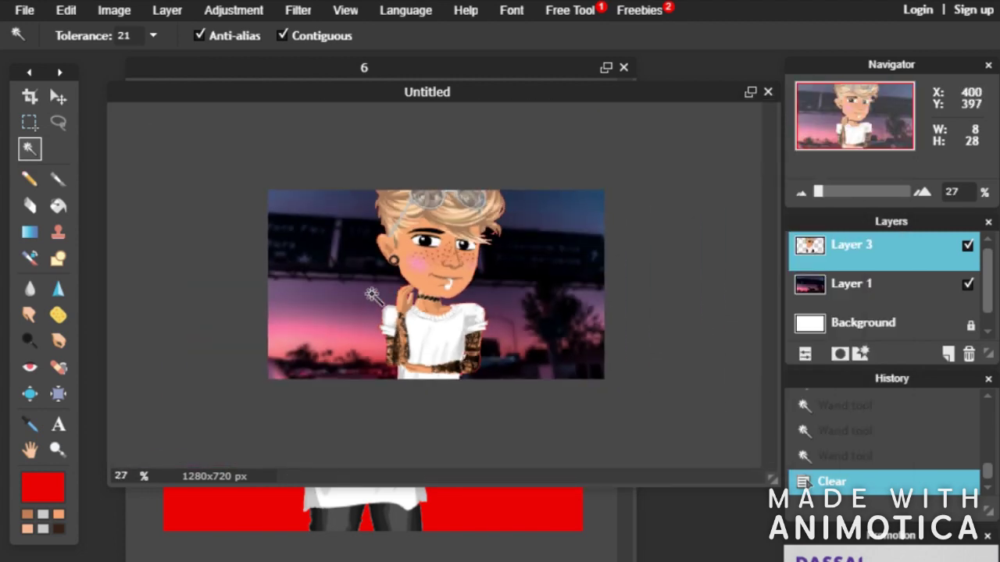
# Deselect everything, then slightly shrink and reposition the character on Layer 3 with Free transform
pyautogui.scroll(2, 370, 290)
pyautogui.click(66, 10)
pyautogui.click(116, 150)
pyautogui.click(550, 286)
pyautogui.click(501, 300)
pyautogui.click(66, 10)
pyautogui.click(120, 211)
pyautogui.click(65, 10)
pyautogui.click(131, 154)
pyautogui.moveTo(246, 150); pyautogui.dragTo(268, 161)
pyautogui.moveTo(379, 225); pyautogui.dragTo(382, 211)
pyautogui.press('Return')
# Delete the red strips on both sides of the shirt's lower part on Layer 3 and deselect
pyautogui.click(536, 410)
pyautogui.press('Delete')
pyautogui.click(356, 412)
pyautogui.press('Delete')
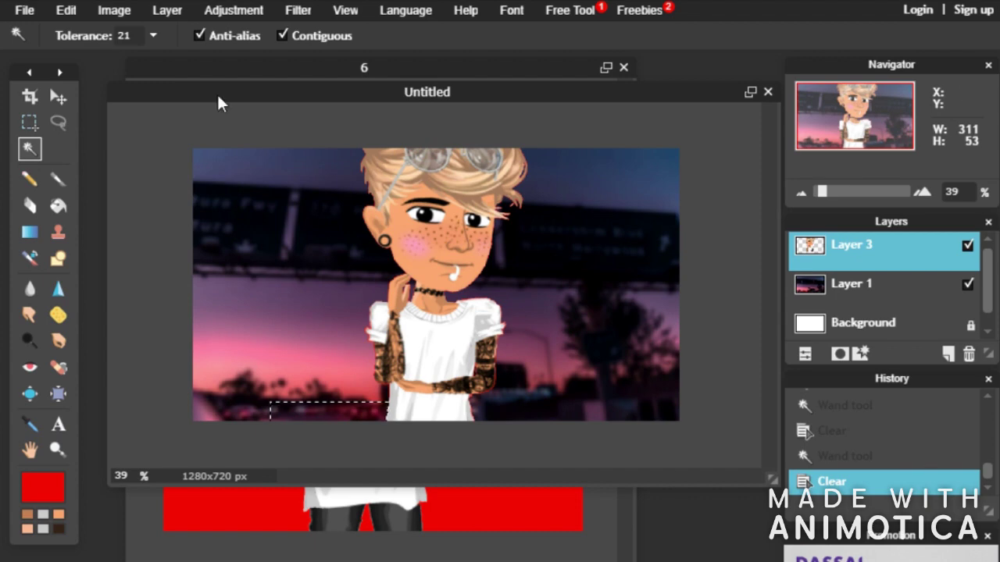
pyautogui.hotkey('ctrl', 'd')
# Open the layer styles of Layer 3 and add a black outer glow
pyautogui.click(298, 10)
pyautogui.moveTo(200, 17)
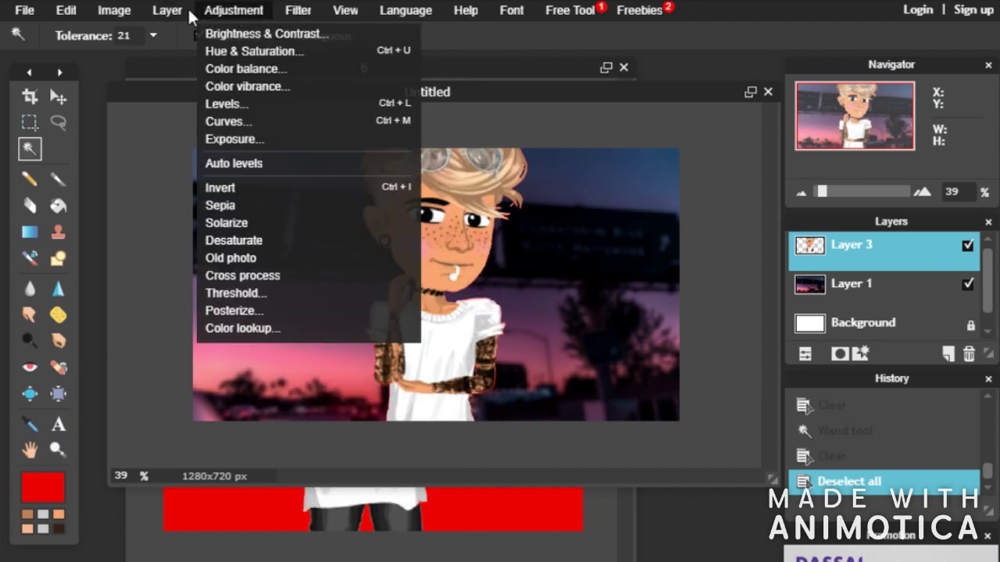
pyautogui.moveTo(168, 11)
pyautogui.click(195, 205)
pyautogui.click(321, 197)
pyautogui.moveTo(506, 107); pyautogui.dragTo(455, 341)
pyautogui.click(513, 464)
pyautogui.click(362, 383)
pyautogui.moveTo(363, 410); pyautogui.dragTo(336, 443)
pyautogui.press('Return')
# Add a black inner glow with hardness 5 and size 5 to Layer 3
pyautogui.click(267, 450)
pyautogui.click(516, 463)
pyautogui.moveTo(361, 390); pyautogui.dragTo(336, 443)
pyautogui.press('Return')
pyautogui.moveTo(531, 412); pyautogui.dragTo(551, 411)
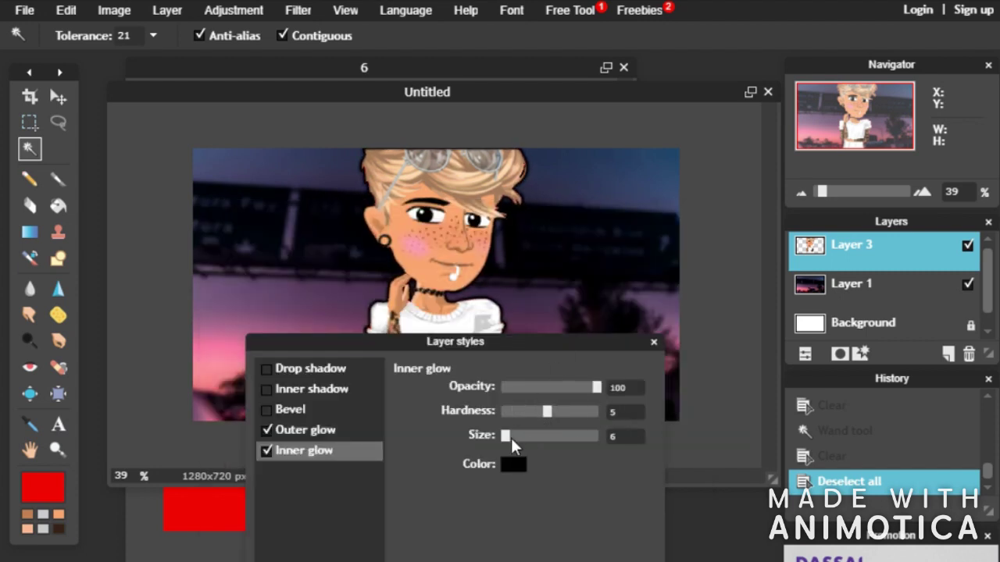
pyautogui.moveTo(508, 436); pyautogui.dragTo(503, 435)
# Add a drop shadow to Layer 3 and set the inner glow to hardness 4 and size 9
pyautogui.click(303, 372)
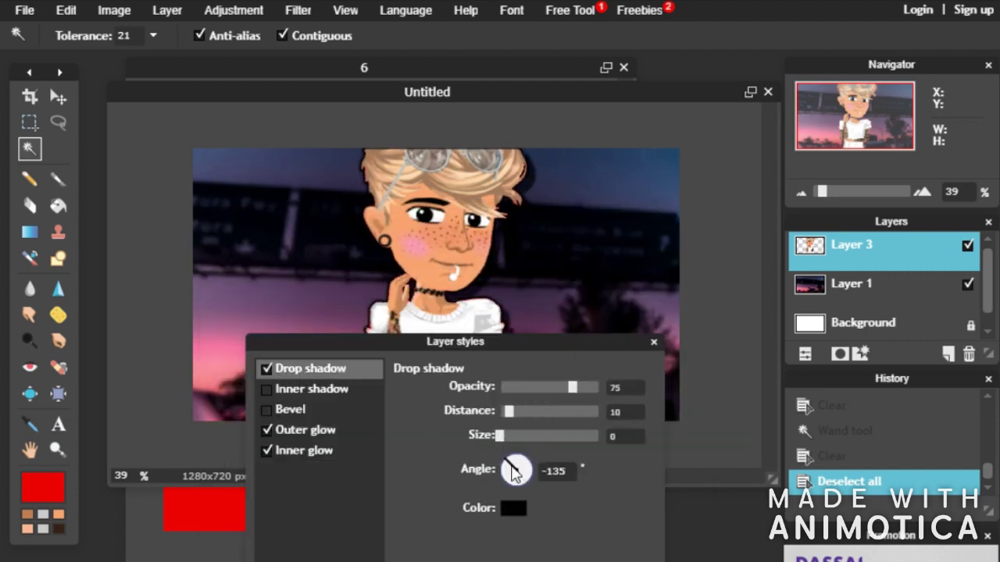
pyautogui.moveTo(551, 345); pyautogui.dragTo(500, 357)
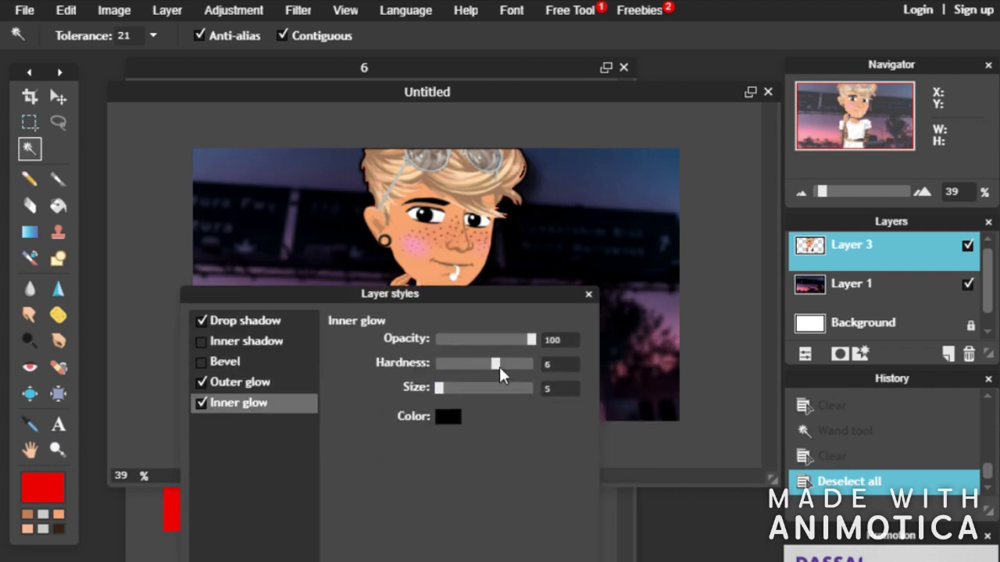
pyautogui.moveTo(533, 366); pyautogui.dragTo(444, 398)
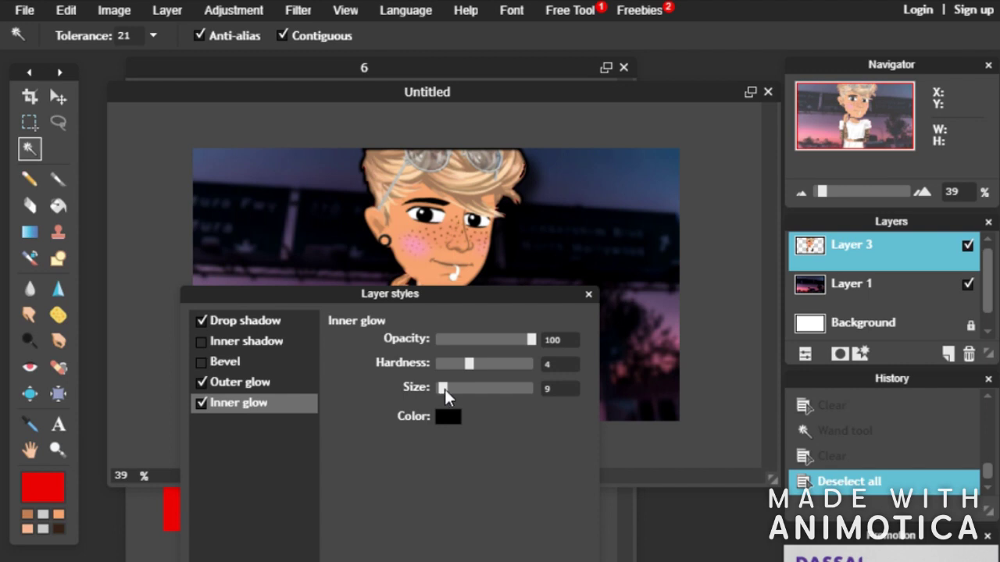
pyautogui.press('Return')
pyautogui.scroll(-2, 482, 363)
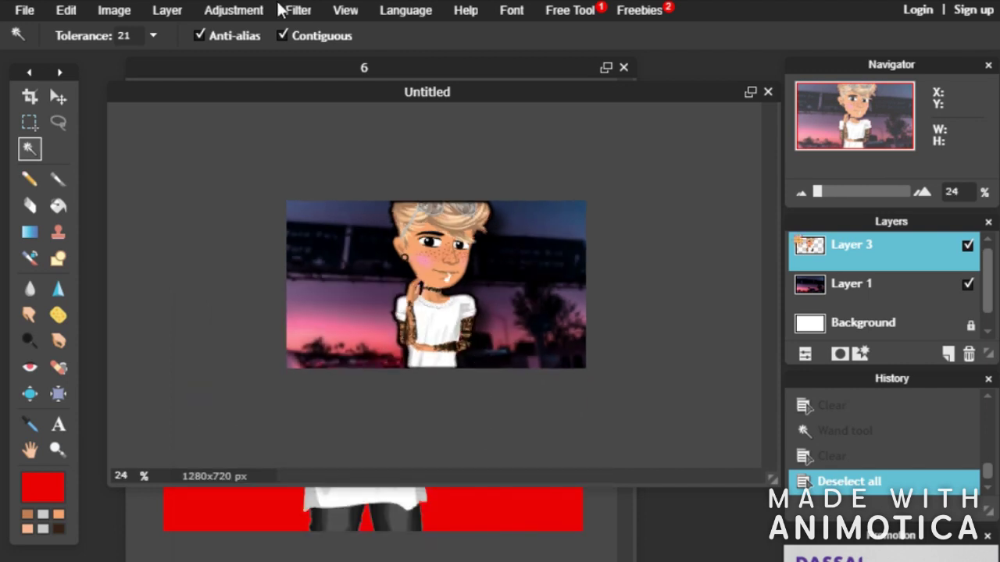
# Set Layer 3's drop shadow to opacity 100, distance 16 and size 25
pyautogui.click(166, 9)
pyautogui.click(235, 254)
pyautogui.moveTo(505, 231); pyautogui.dragTo(540, 370)
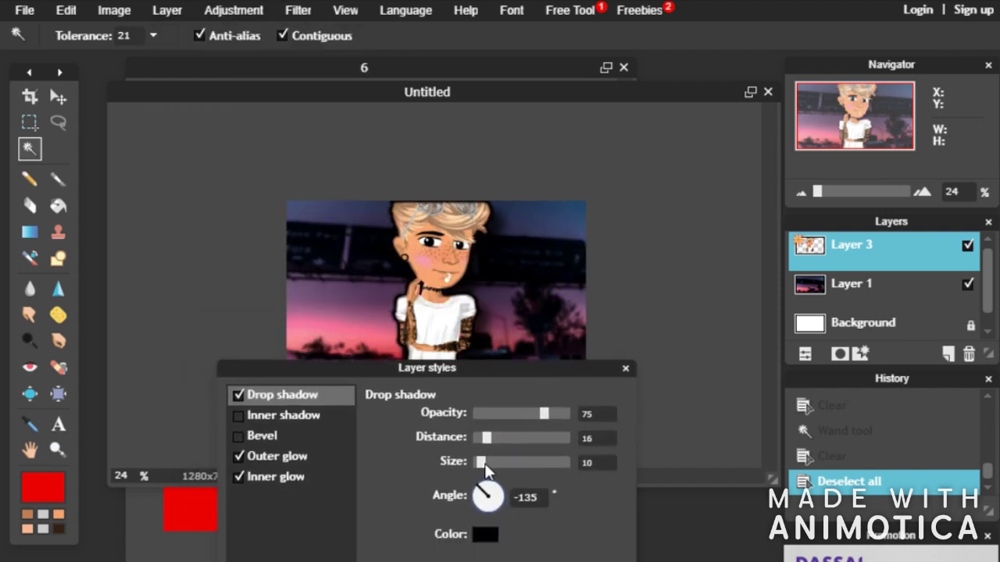
pyautogui.moveTo(564, 415); pyautogui.dragTo(571, 414)
pyautogui.moveTo(484, 462); pyautogui.dragTo(505, 461)
pyautogui.moveTo(505, 373); pyautogui.dragTo(457, 168)
pyautogui.press('Return')
pyautogui.scroll(3, 437, 281)
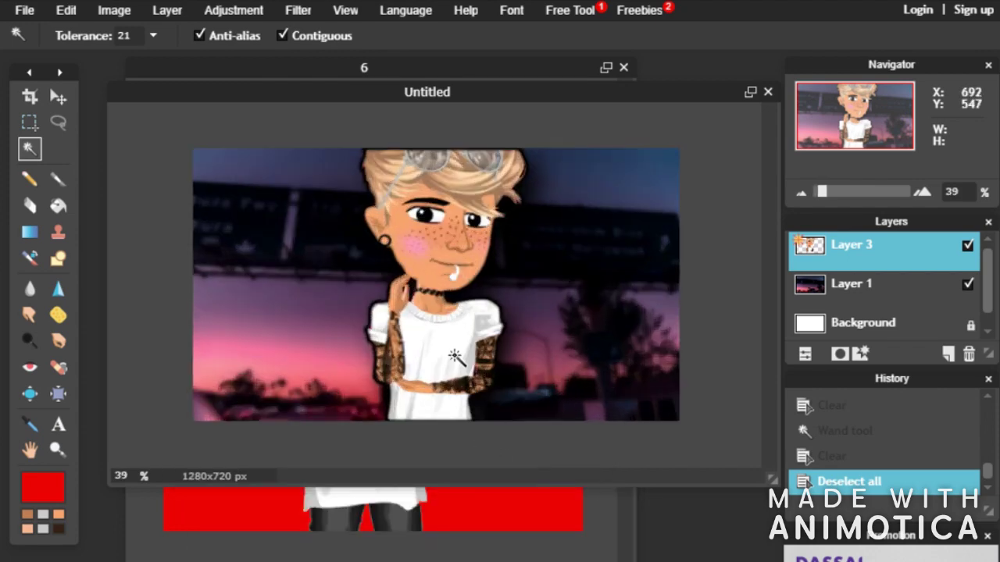
# Set Layer 3's drop shadow distance to 20 and increase the shadow's size
pyautogui.click(167, 10)
pyautogui.click(232, 255)
pyautogui.press('Return')
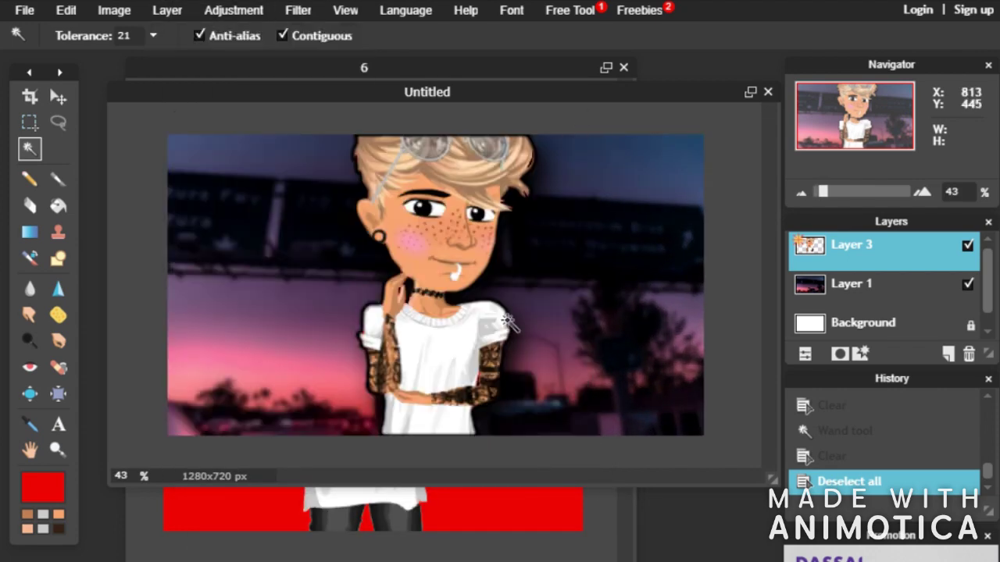
pyautogui.scroll(-2, 438, 281)
pyautogui.click(166, 10)
pyautogui.click(232, 254)
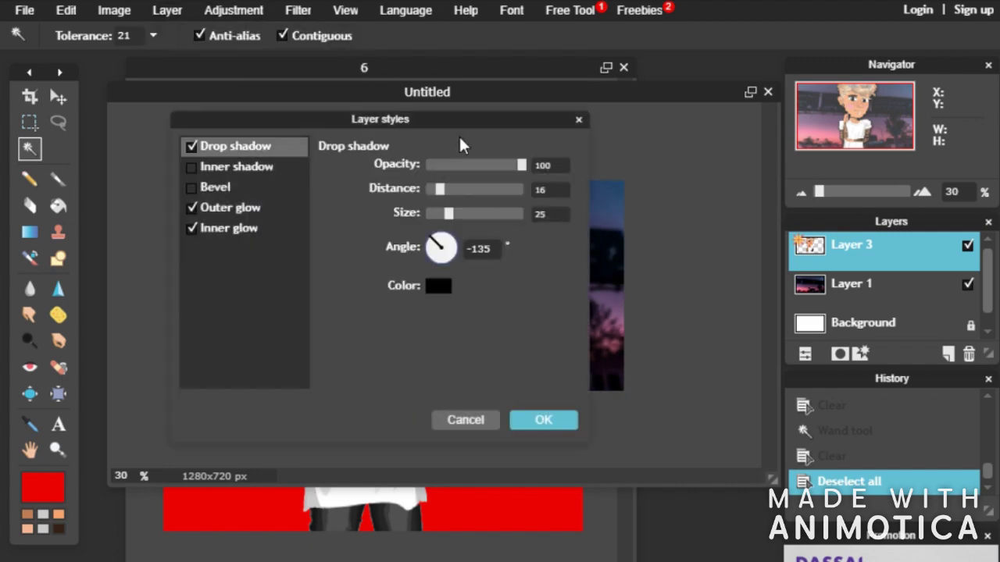
pyautogui.moveTo(515, 121); pyautogui.dragTo(569, 311)
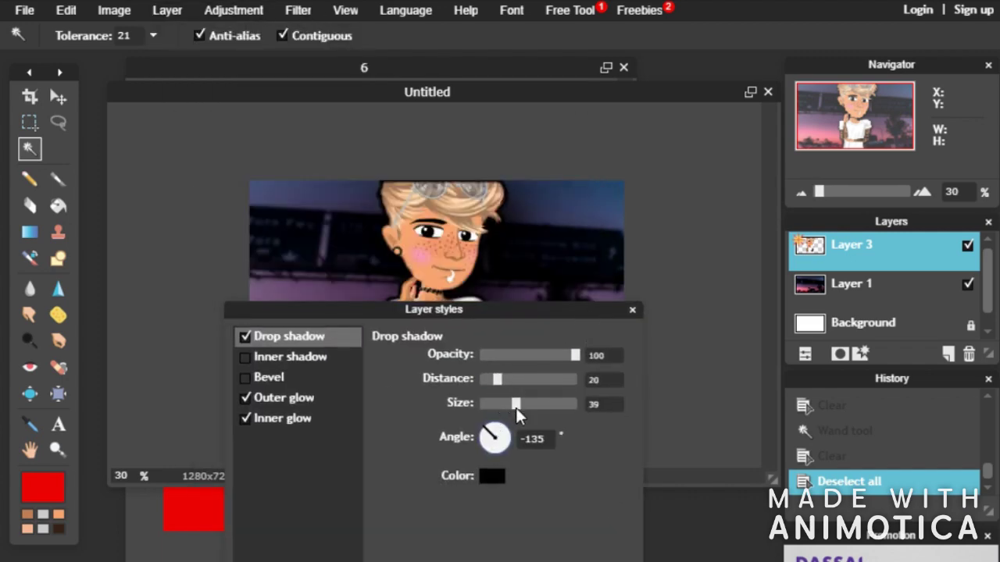
pyautogui.moveTo(510, 407); pyautogui.dragTo(508, 407)
pyautogui.click(592, 558)
pyautogui.scroll(3, 459, 278)
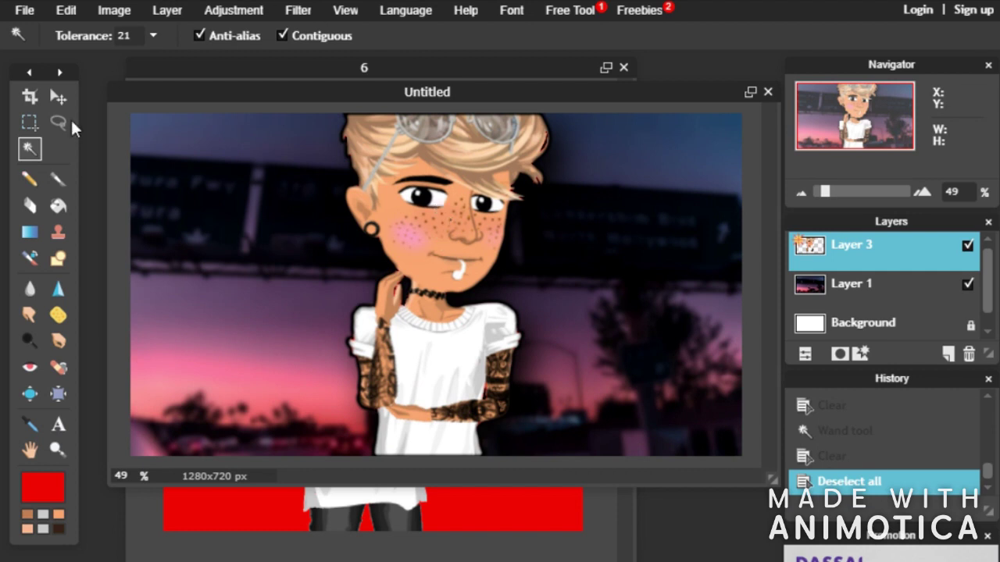
# Crop a narrow margin off all sides of the image and undo the crop
pyautogui.scroll(-1, 113, 68)
pyautogui.click(30, 96)
pyautogui.moveTo(172, 141); pyautogui.dragTo(700, 430)
pyautogui.click(754, 519)
pyautogui.click(452, 349)
pyautogui.scroll(2, 461, 328)
pyautogui.hotkey('ctrl', 'z')
# Examine the character's outline, arms and shirt edges against the blurred background
pyautogui.scroll(5, 468, 164)
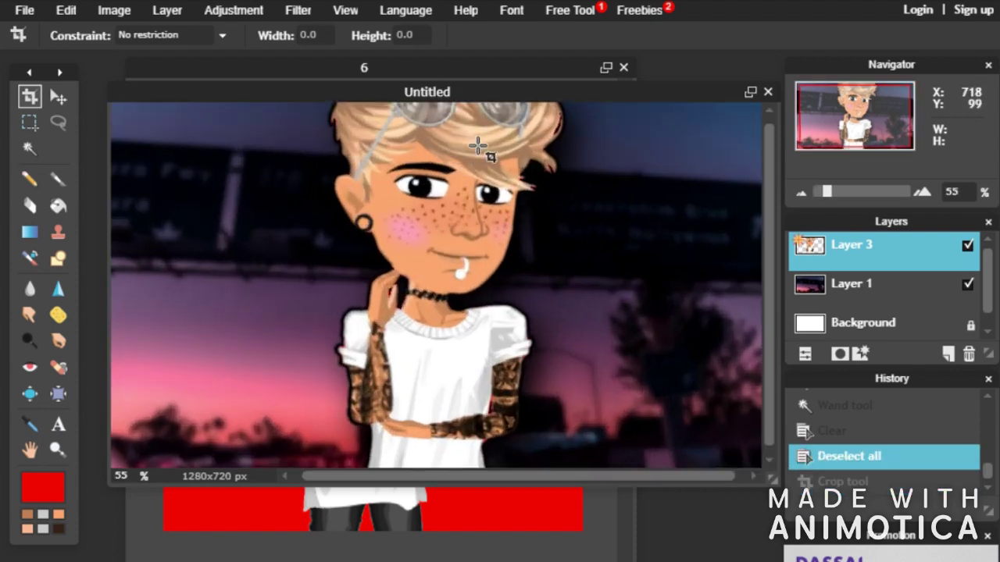
pyautogui.scroll(-4, 568, 158)
pyautogui.scroll(6, 383, 339)
pyautogui.moveTo(523, 476); pyautogui.dragTo(390, 428)
pyautogui.hscroll(5, 469, 434)
pyautogui.scroll(-4, 484, 326)
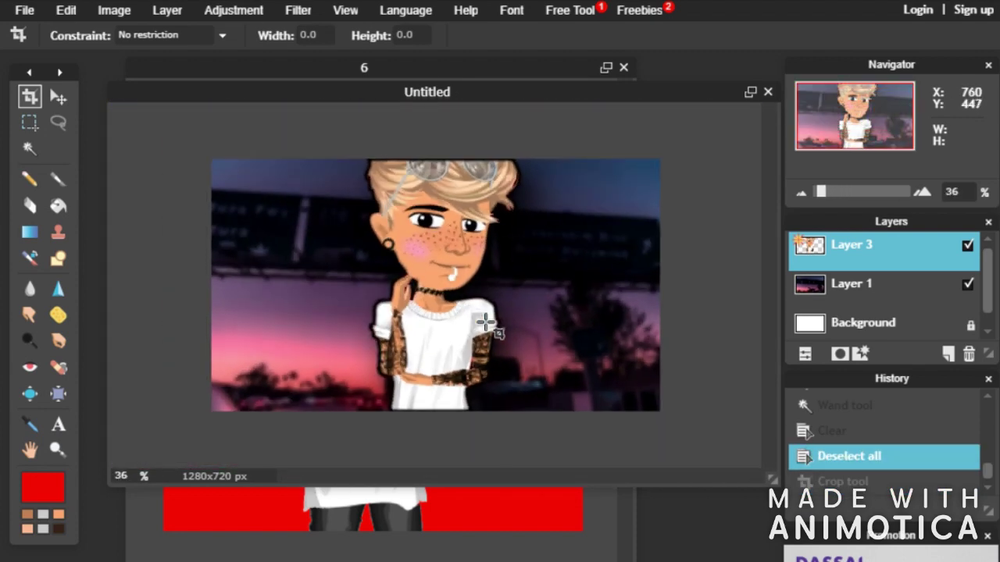
pyautogui.scroll(2, 500, 351)
pyautogui.scroll(-3, 754, 399)
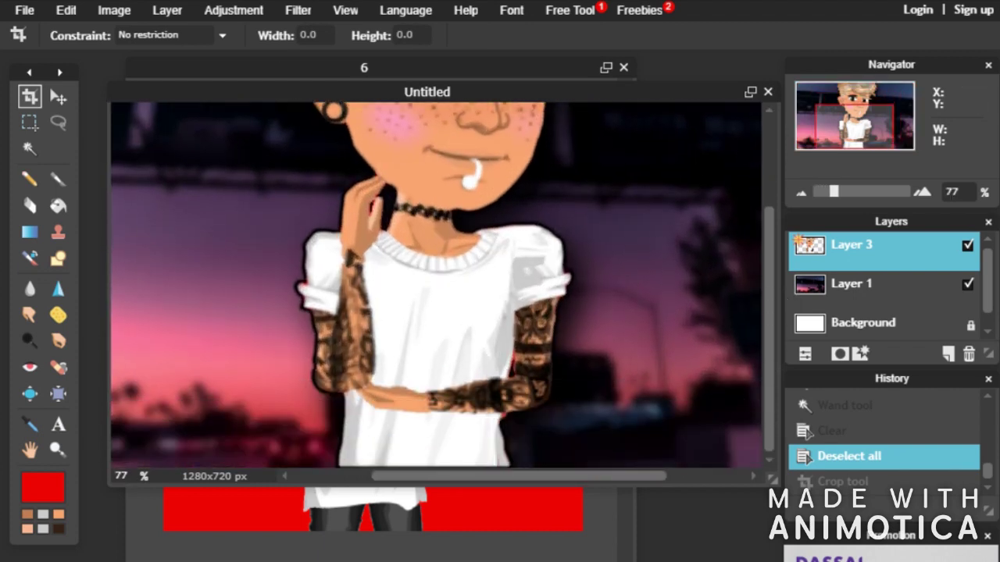
# Set Layer 3's inner glow size to 15 and turn off its outer glow
pyautogui.click(167, 10)
pyautogui.click(225, 254)
pyautogui.click(283, 374)
pyautogui.moveTo(484, 359); pyautogui.dragTo(492, 367)
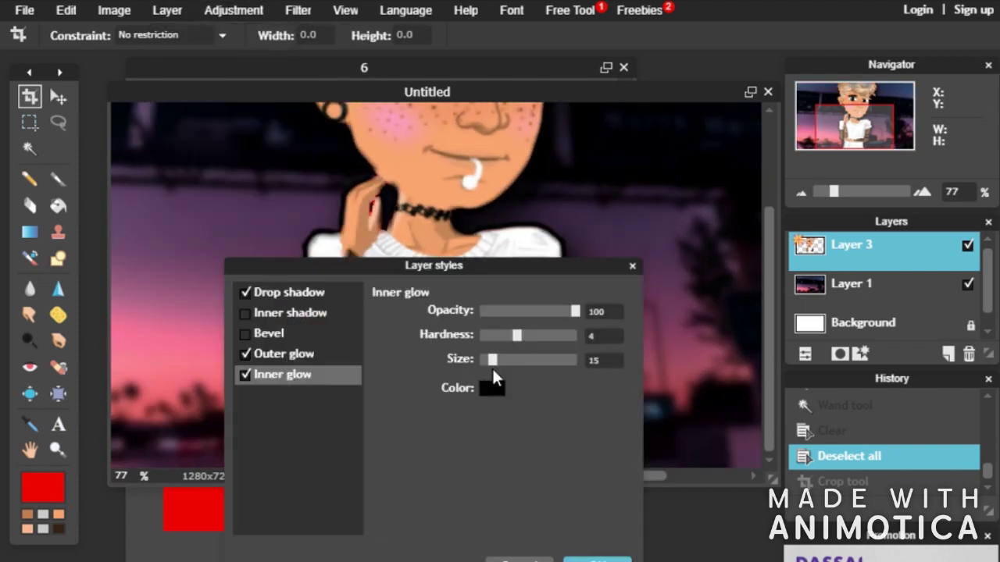
pyautogui.click(245, 353)
# Toggle Layer 3's drop shadow to compare the effect and set its size to 21
pyautogui.moveTo(373, 268); pyautogui.dragTo(309, 429)
pyautogui.moveTo(428, 520); pyautogui.dragTo(434, 496)
pyautogui.click(183, 454)
pyautogui.click(182, 454)
pyautogui.moveTo(414, 521); pyautogui.dragTo(432, 522)
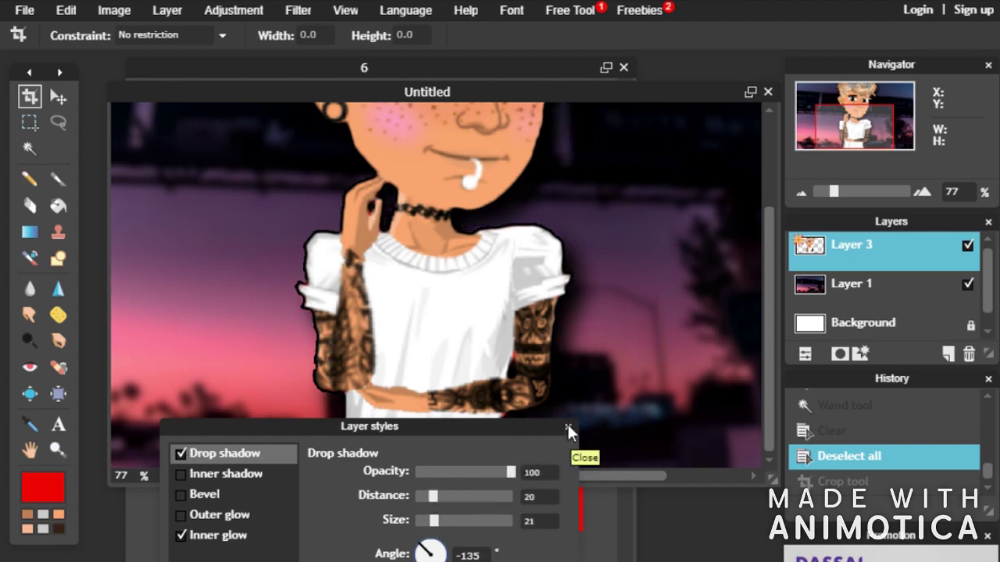
pyautogui.click(568, 428)
# Turn on Layer 3's drop shadow with size 33 and an angle of 73°
pyautogui.hotkey('ctrl', '0')
pyautogui.click(166, 9)
pyautogui.click(201, 258)
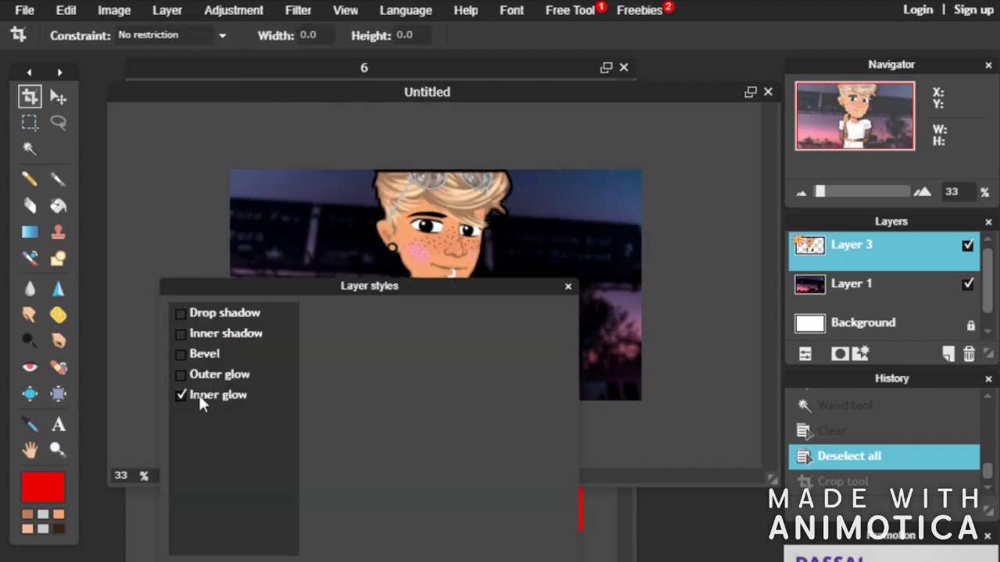
pyautogui.click(227, 312)
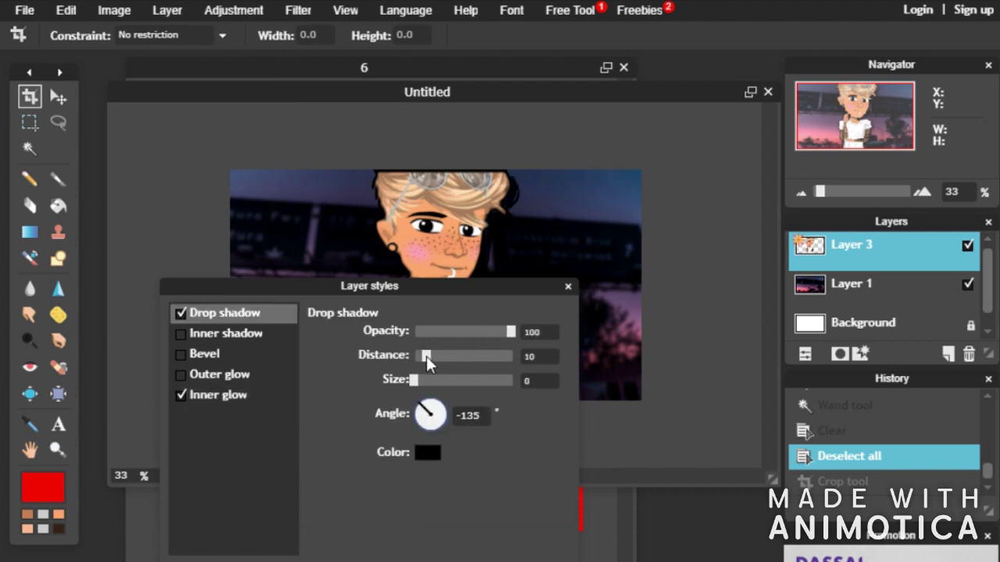
pyautogui.moveTo(412, 415); pyautogui.dragTo(411, 414)
# Set Layer 3's inner glow to size 8 and hardness 3
pyautogui.moveTo(503, 287); pyautogui.dragTo(466, 388)
pyautogui.moveTo(376, 482); pyautogui.dragTo(395, 487)
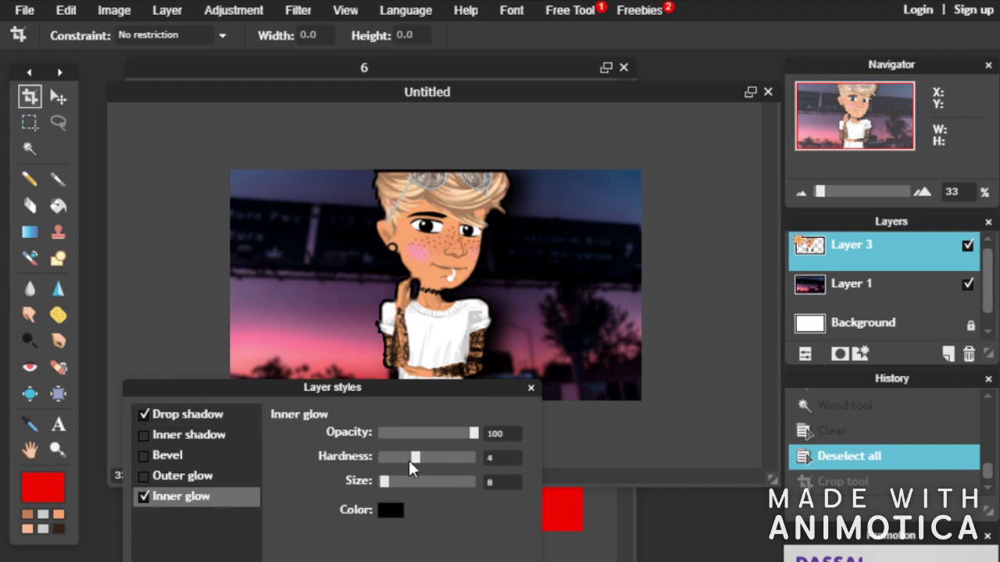
pyautogui.moveTo(413, 465)
pyautogui.mouseDown()
pyautogui.moveTo(428, 461)
pyautogui.moveTo(404, 473)
pyautogui.mouseUp()
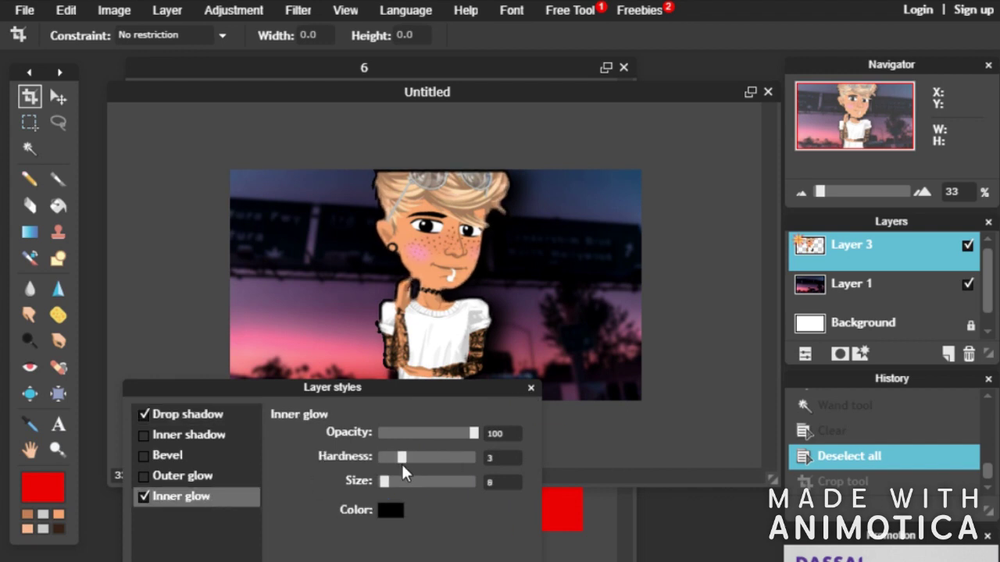
pyautogui.click(530, 389)
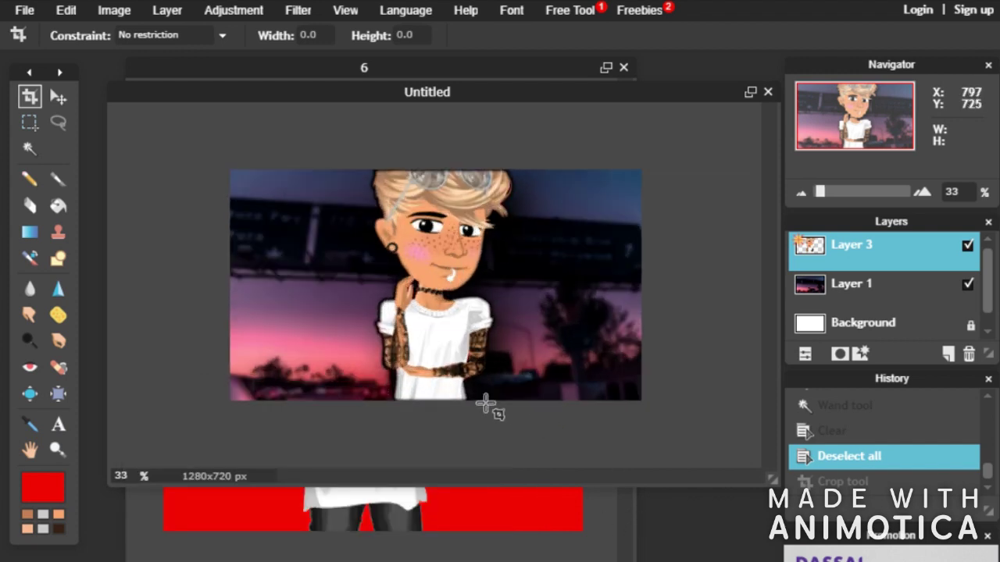
# Reopen Layer 3's styles and set the drop shadow distance to 47
pyautogui.click(167, 10)
pyautogui.click(223, 253)
pyautogui.click(167, 393)
pyautogui.click(200, 317)
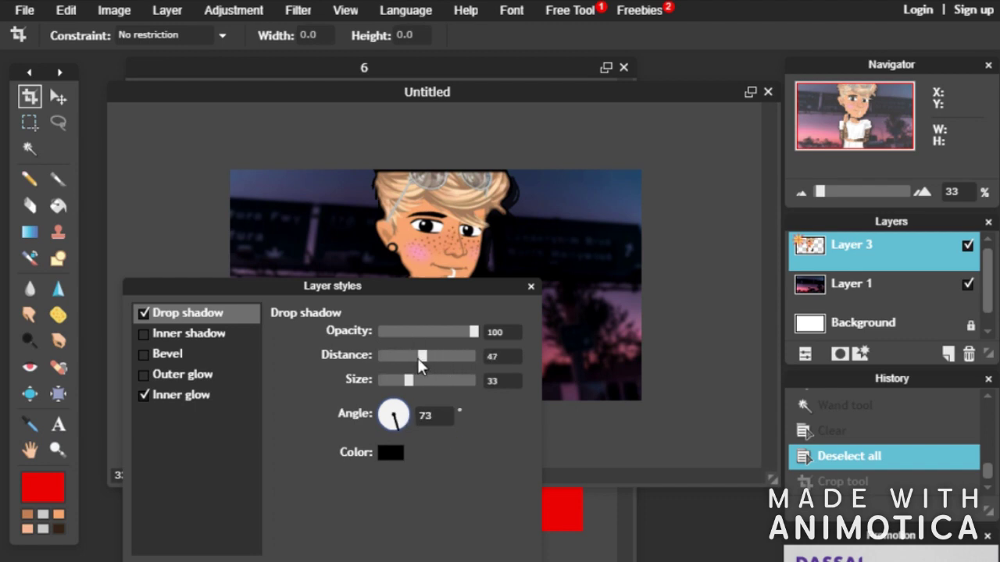
pyautogui.click(373, 561)
pyautogui.scroll(-3, 372, 403)
pyautogui.scroll(2, 457, 334)
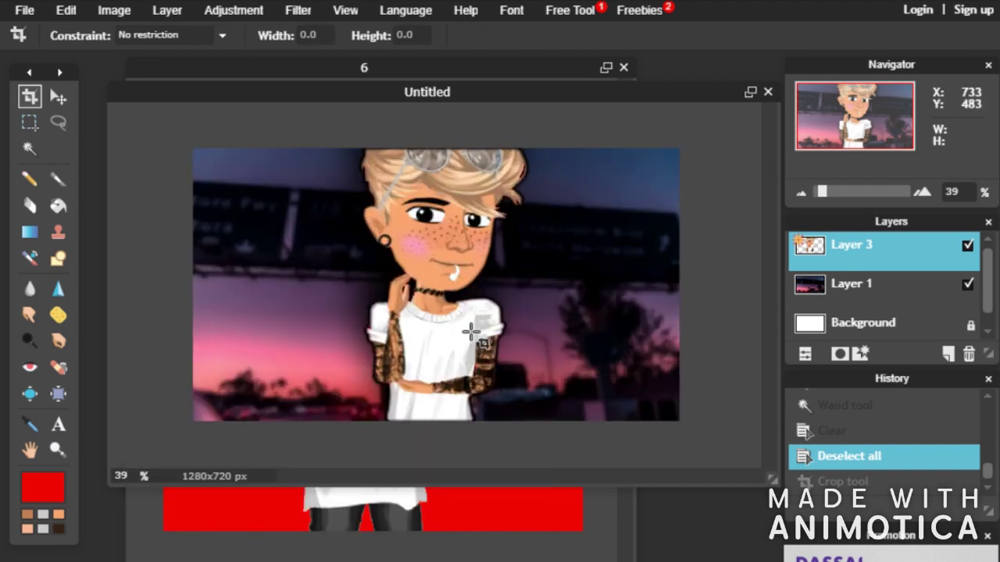
# Save the image as a JPEG at quality 100 named Edit 4 in the Finished pictures folder
pyautogui.scroll(-1, 457, 334)
pyautogui.click(24, 9)
pyautogui.click(75, 107)
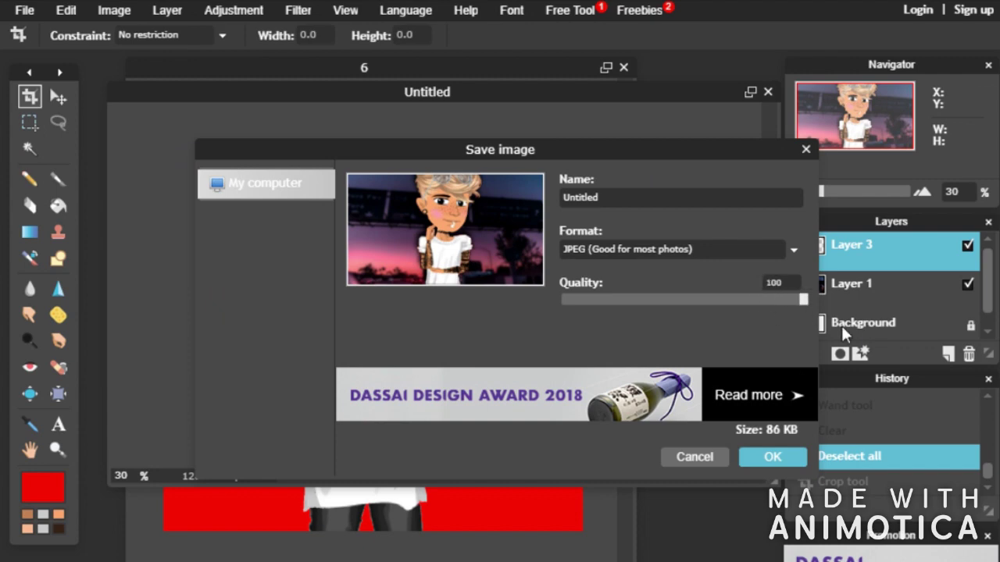
pyautogui.click(771, 462)
pyautogui.click(29, 210)
pyautogui.click(79, 39)
pyautogui.doubleClick(438, 80)
pyautogui.click(374, 278)
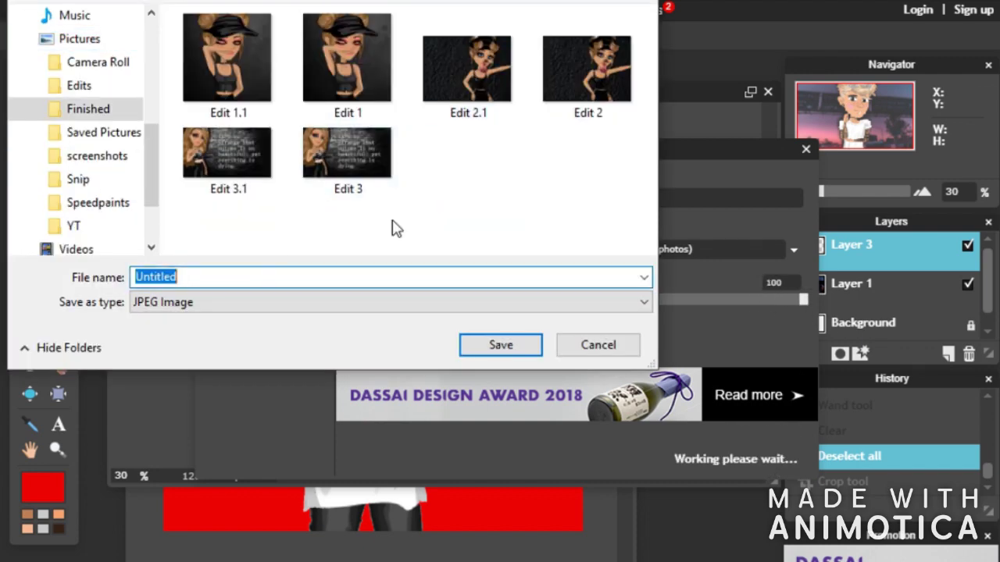
pyautogui.write('Edit 4')
pyautogui.press('Return')
# Add the text "QueenBee" in black and place it in the image's lower-right corner
pyautogui.press('t')
pyautogui.click(362, 300)
pyautogui.write('QueenBee')
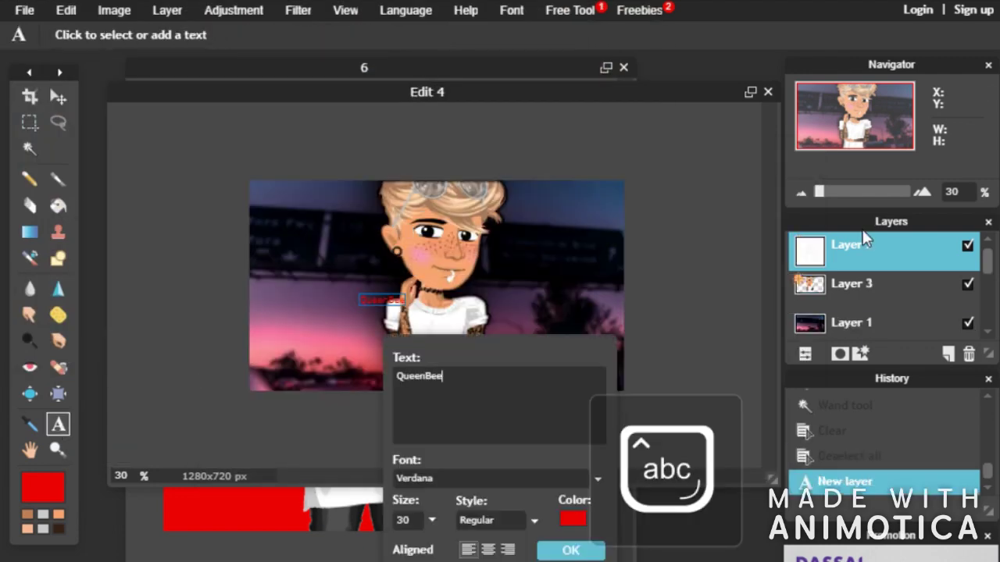
pyautogui.click(574, 522)
pyautogui.click(182, 408)
pyautogui.press('Return')
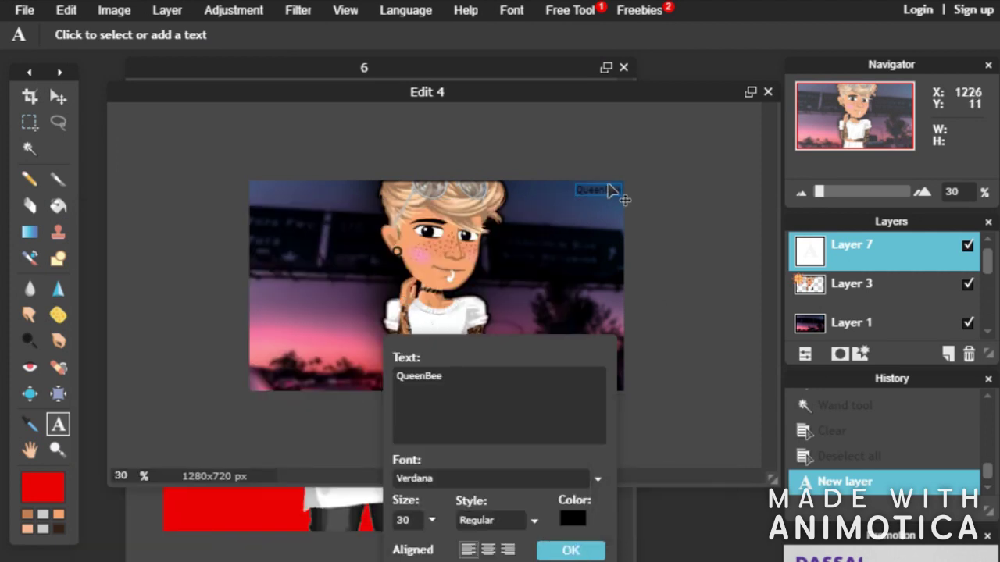
pyautogui.moveTo(602, 277); pyautogui.dragTo(599, 397)
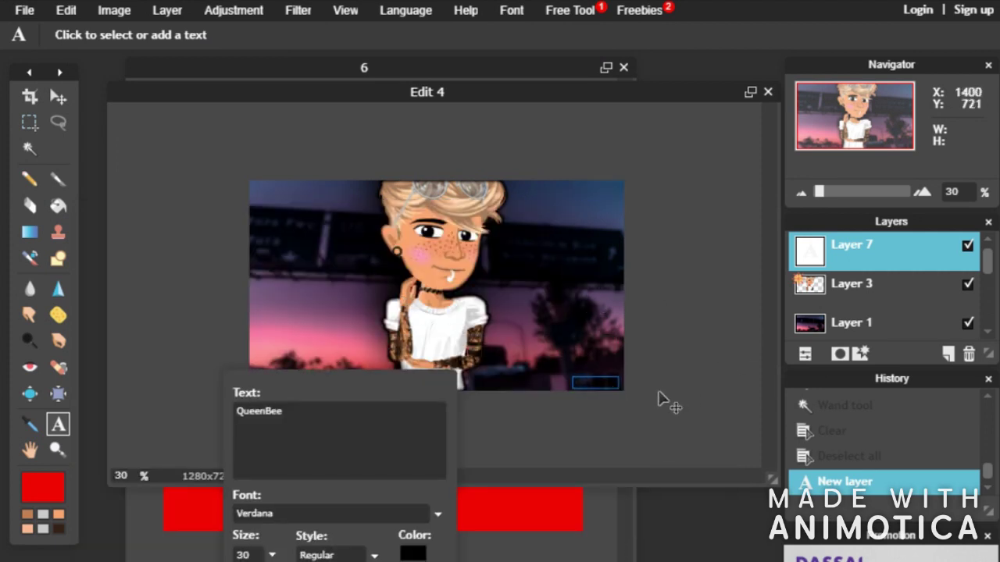
# Set the QueenBee text to the Freestyle Script font at size 75
pyautogui.click(337, 513)
pyautogui.scroll(-10, 337, 551)
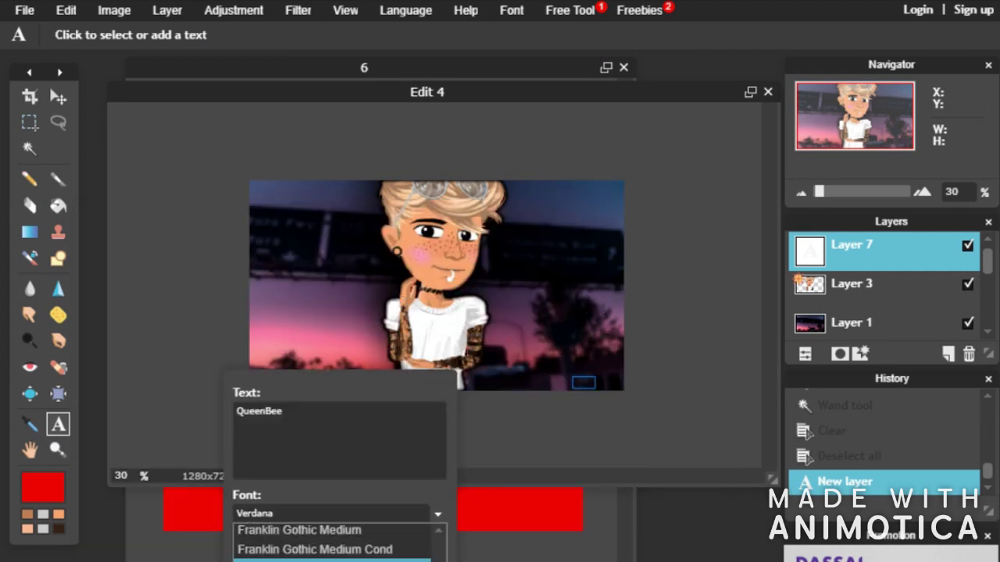
pyautogui.click(337, 558)
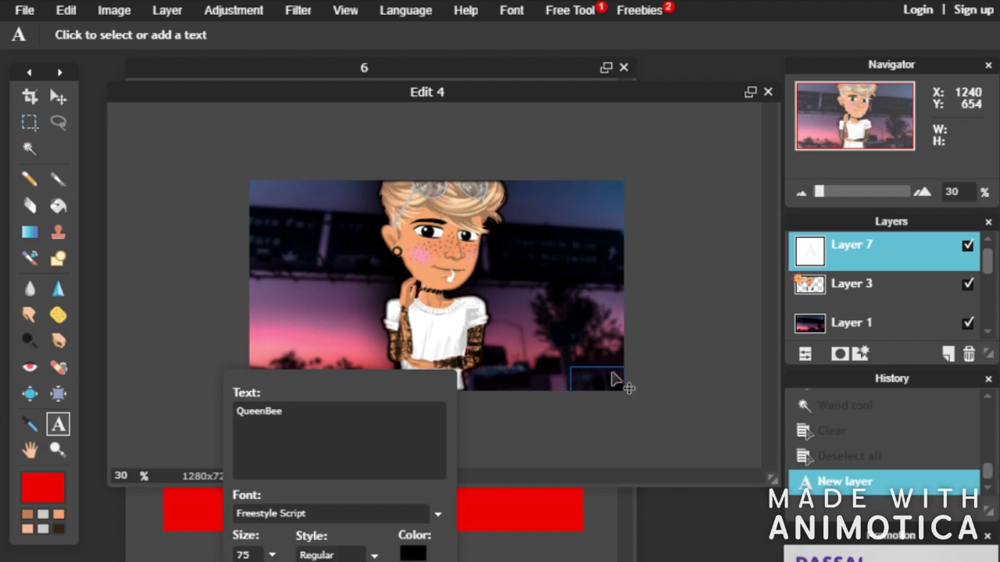
pyautogui.press('Return')
# Save the image with the QueenBee text to the computer as a JPEG and close the Edit 4 image
pyautogui.click(24, 11)
pyautogui.click(47, 149)
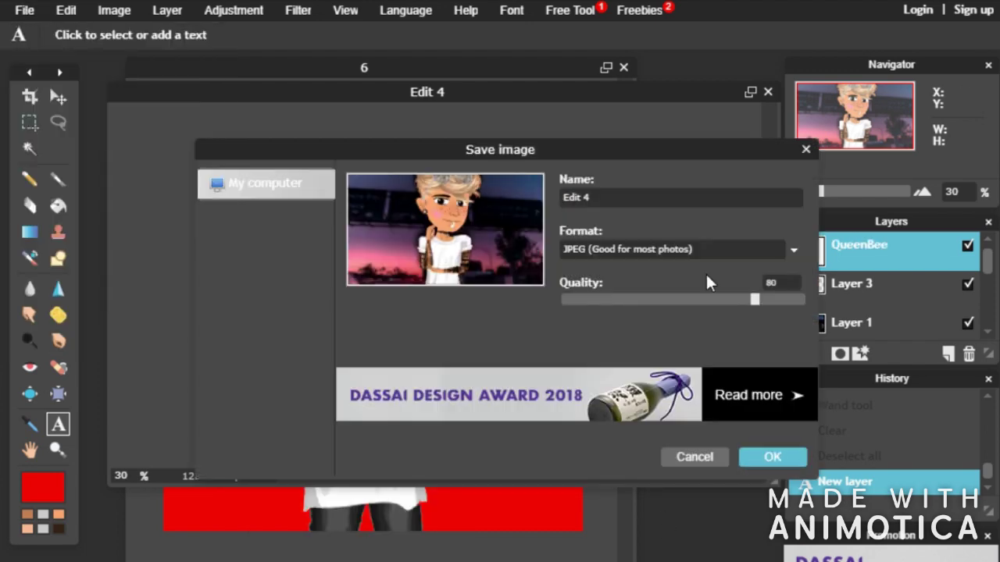
pyautogui.click(775, 461)
pyautogui.click(288, 272)
pyautogui.press('Return')
pyautogui.click(768, 93)
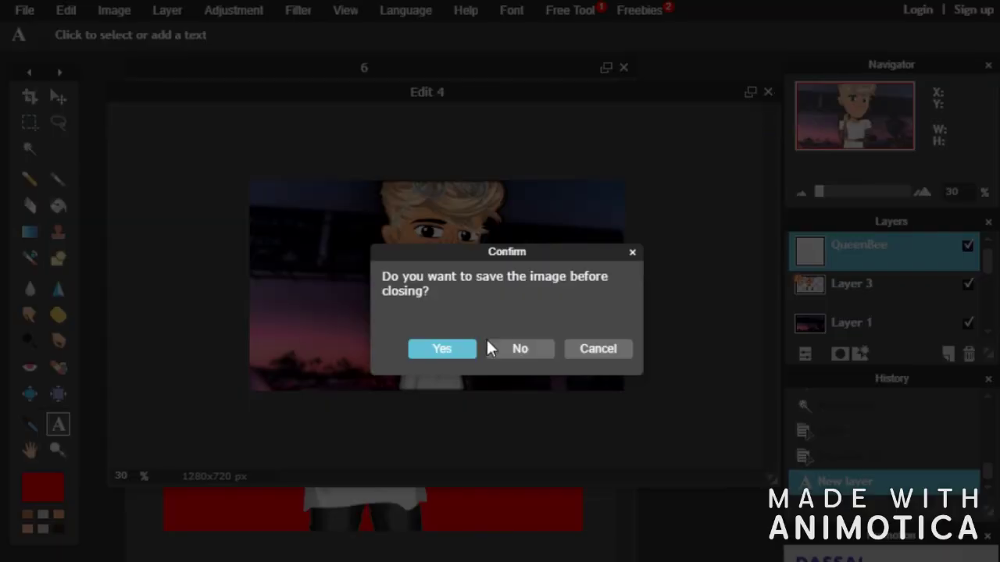